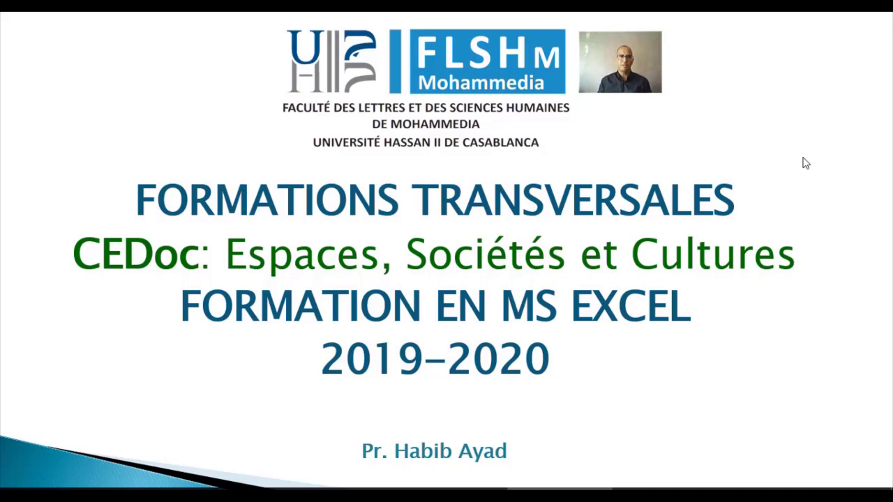
Step: Advance the Excel course slideshow from the title slide to Plan, then to Généralités
left_click(481, 78)
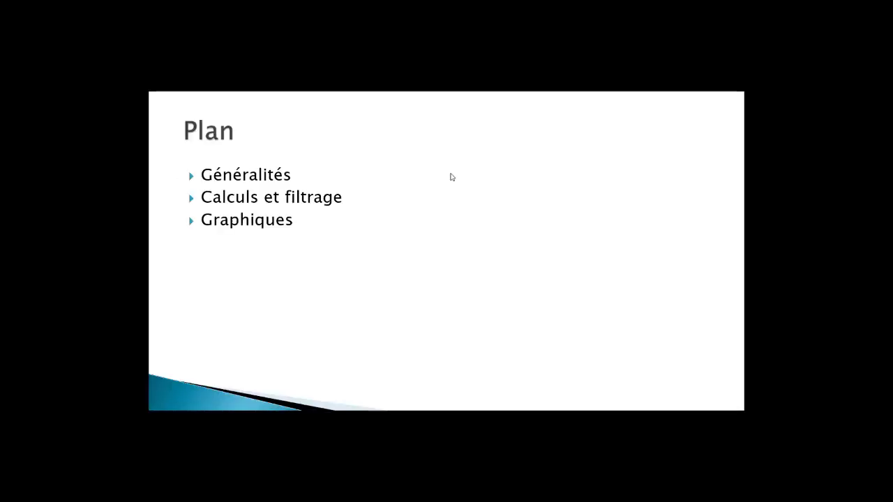
left_click(452, 177)
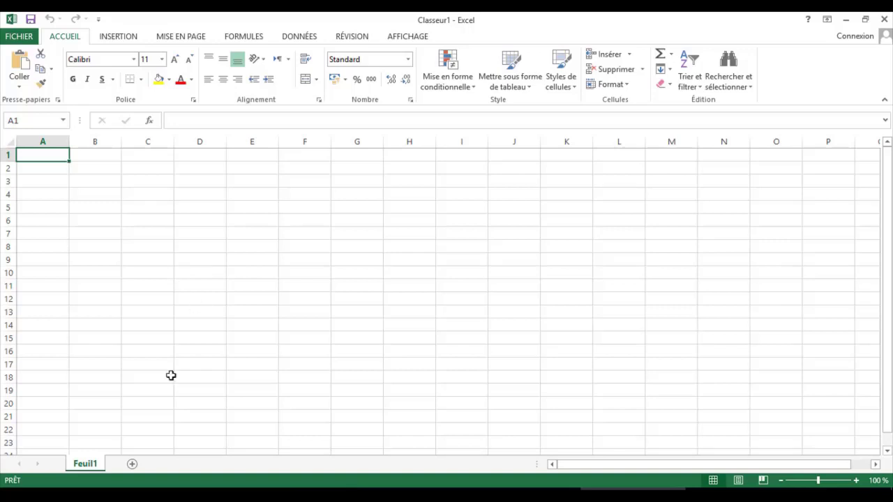
key("super")
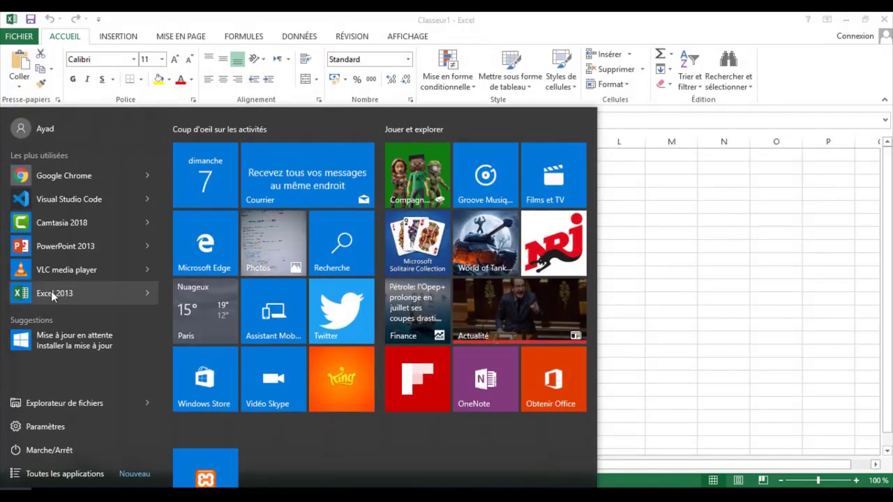
left_click(708, 247)
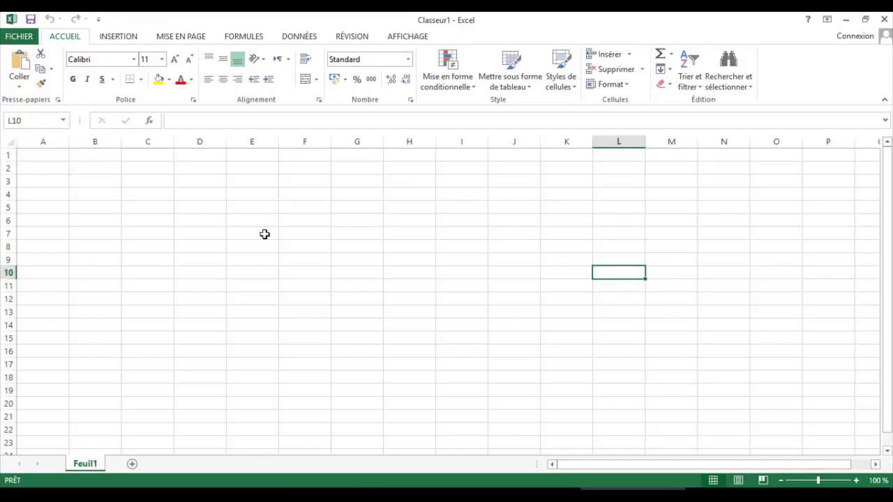
left_click_drag(276, 220, 558, 337)
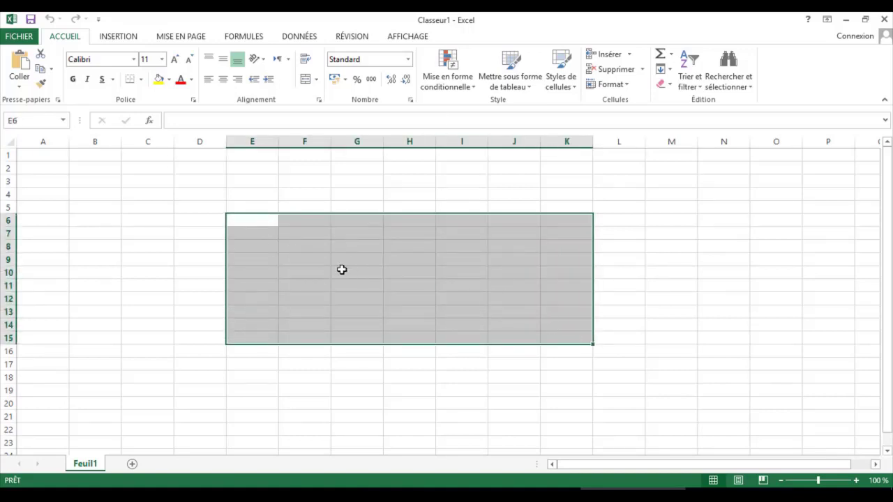
left_click(236, 204)
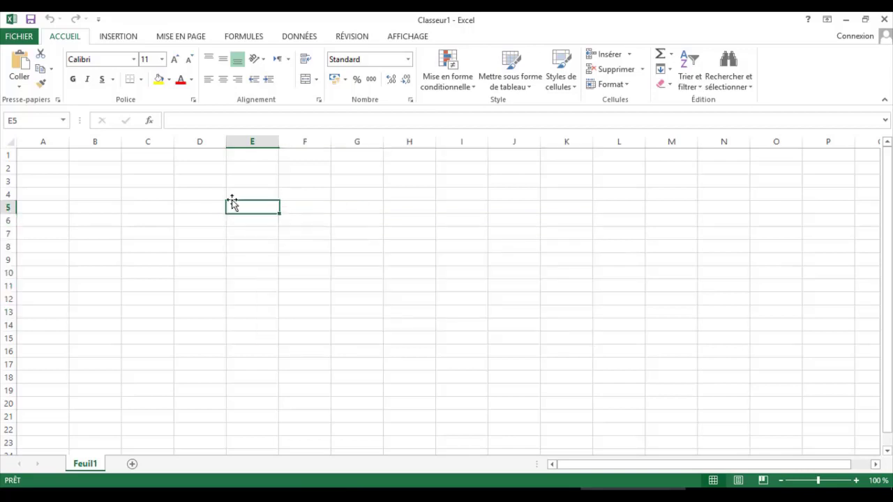
left_click(127, 189)
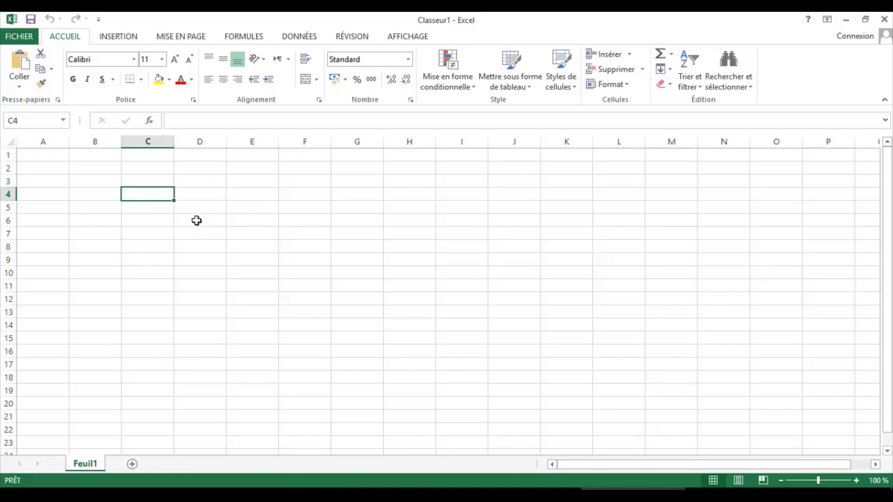
left_click(37, 179)
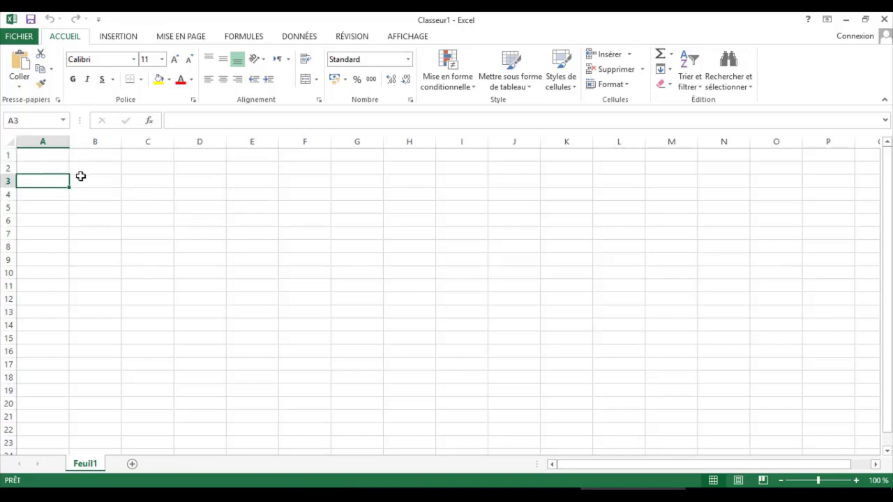
left_click_drag(79, 175, 44, 161)
left_click(9, 155)
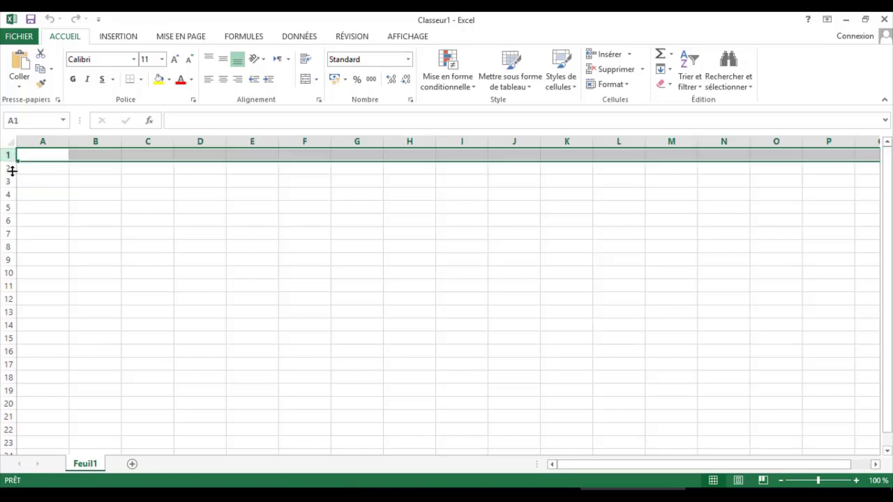
left_click(9, 169)
left_click(9, 181)
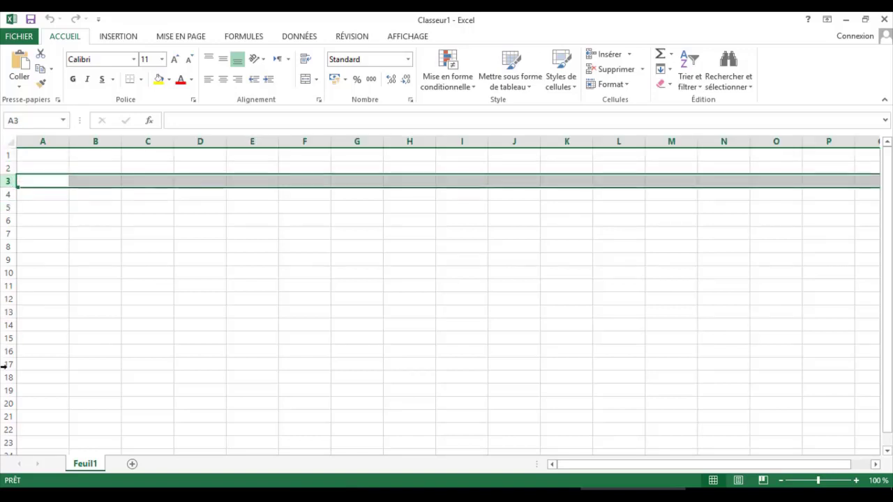
left_click(149, 296)
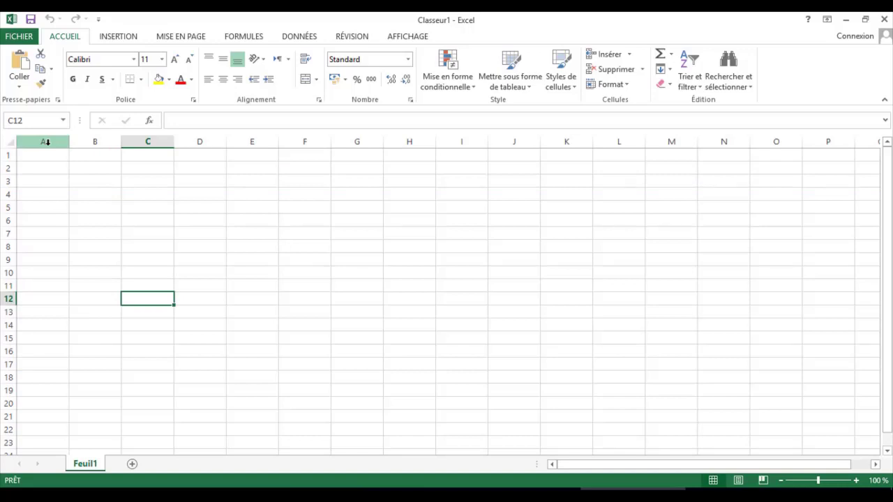
left_click(43, 141)
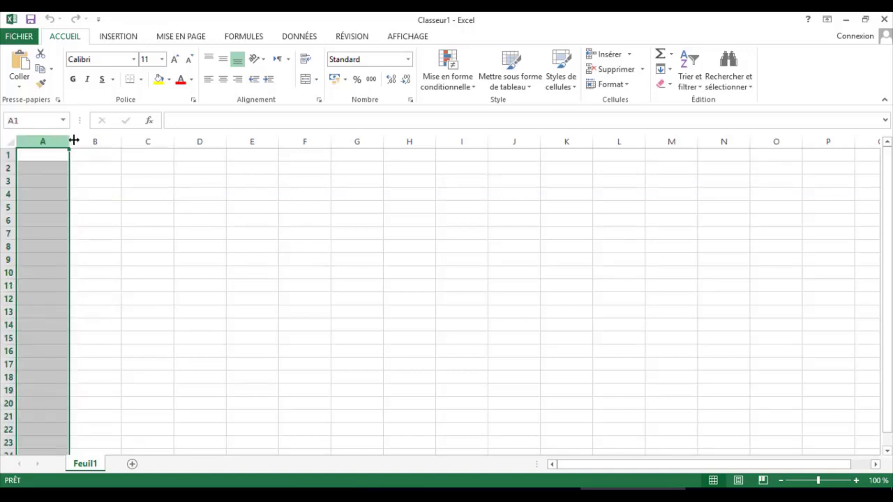
left_click(92, 140)
left_click(251, 218)
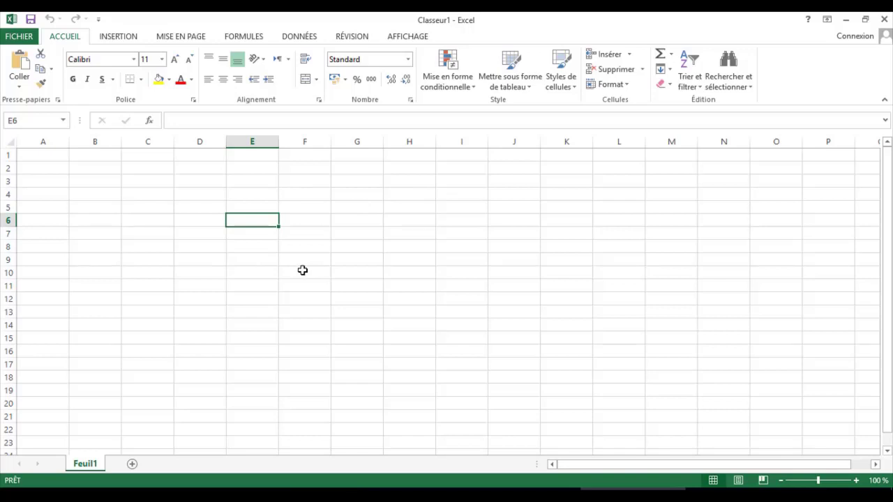
left_click(191, 245)
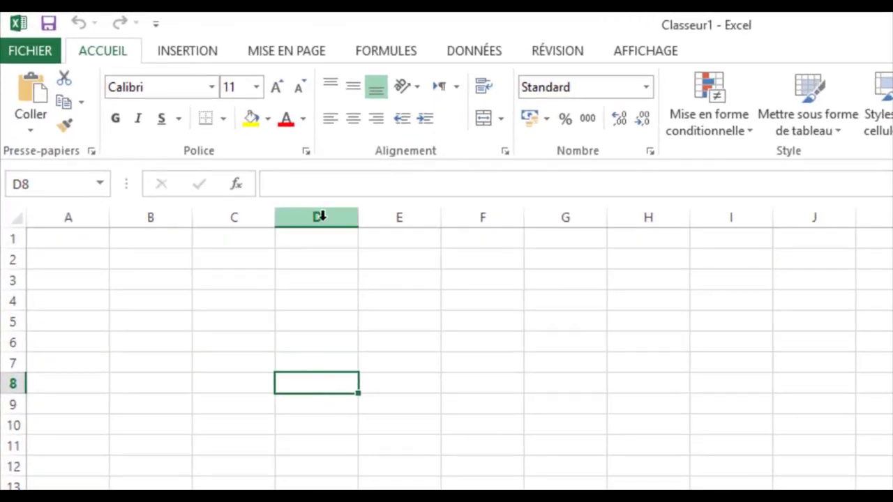
left_click(320, 217)
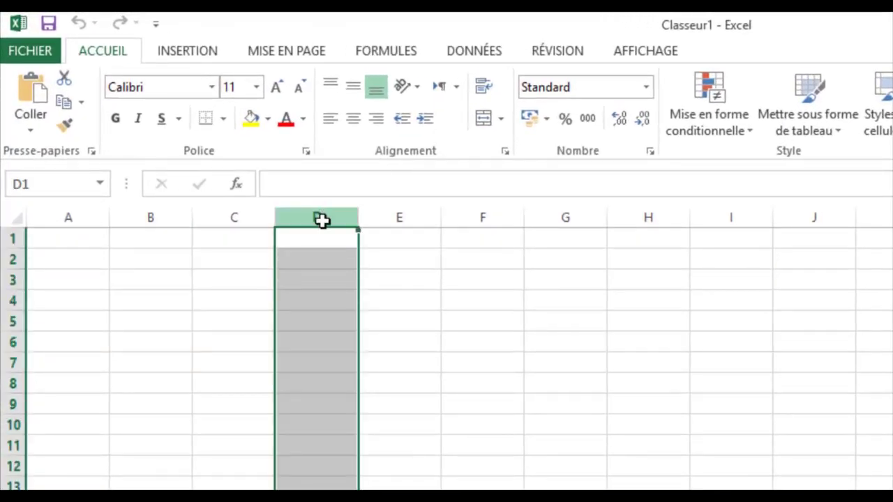
left_click(18, 382)
left_click(319, 383)
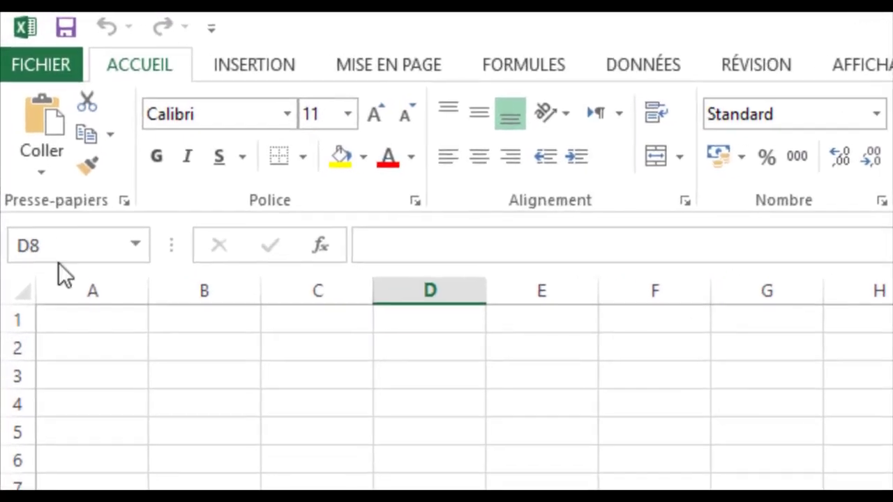
left_click(736, 475)
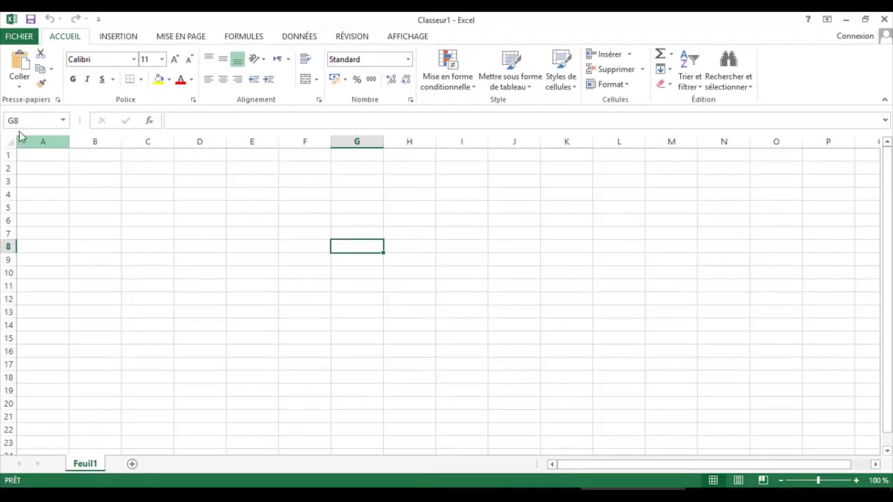
left_click(416, 153)
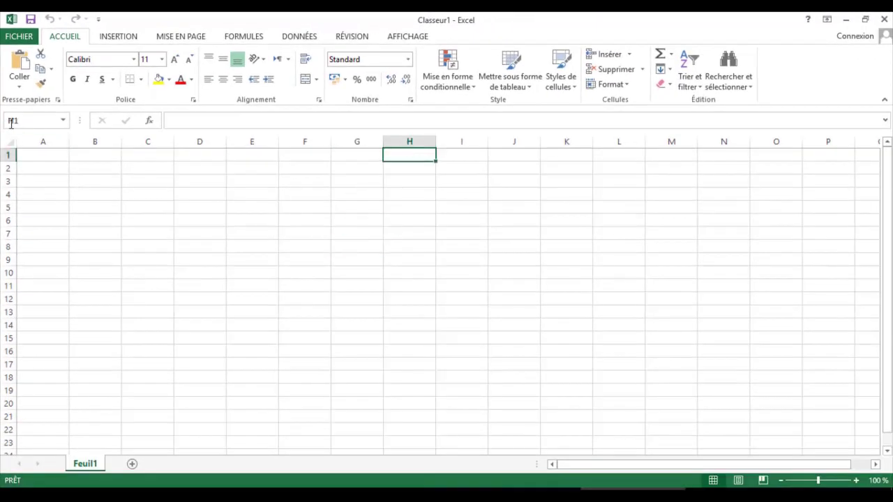
left_click(57, 183)
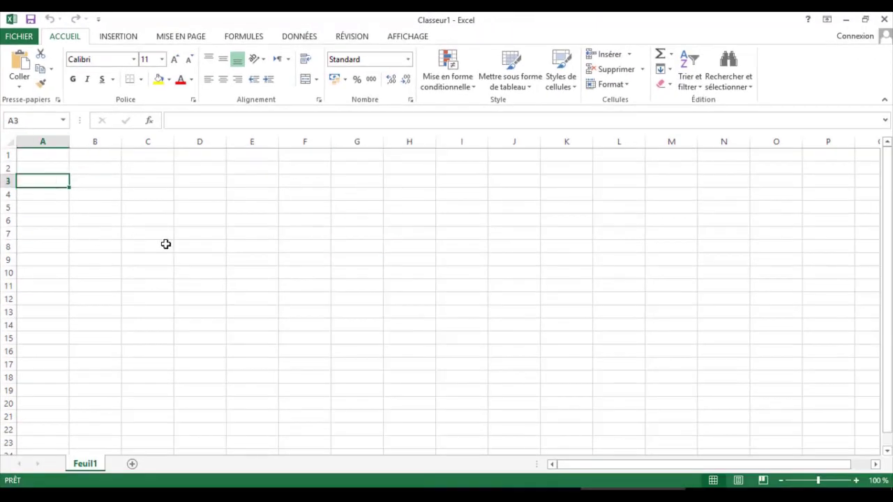
left_click(95, 195)
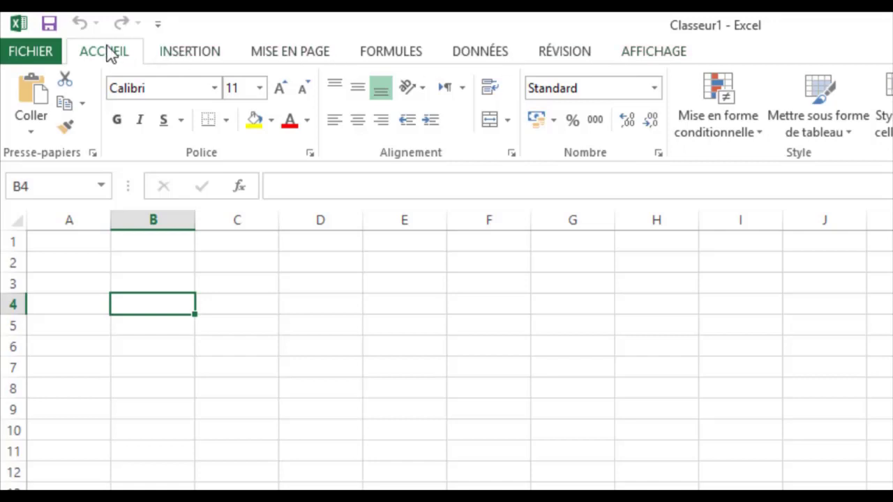
left_click(198, 57)
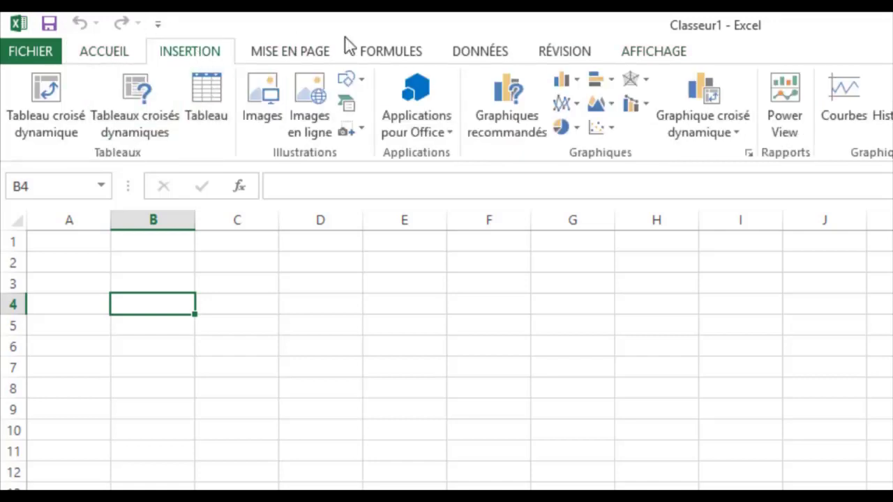
left_click(412, 54)
left_click(99, 56)
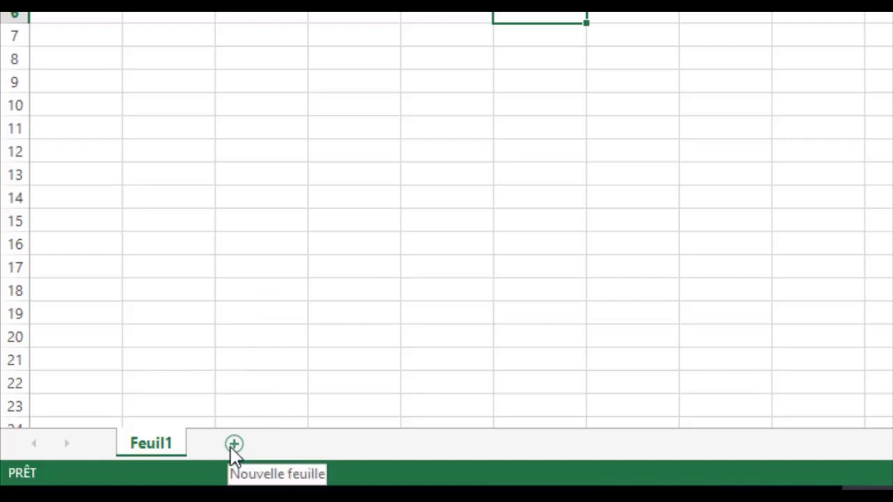
Step: Add four new sheets, Feuil2 through Feuil5
left_click(234, 445)
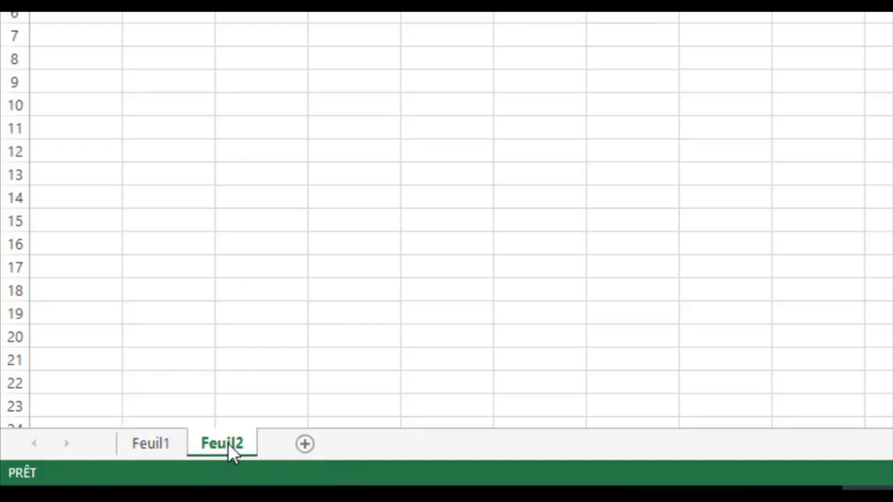
left_click(305, 446)
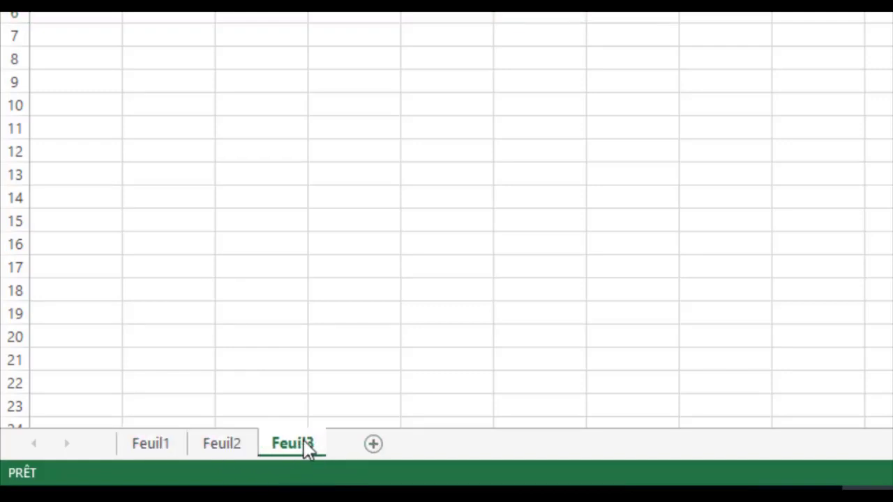
left_click(375, 449)
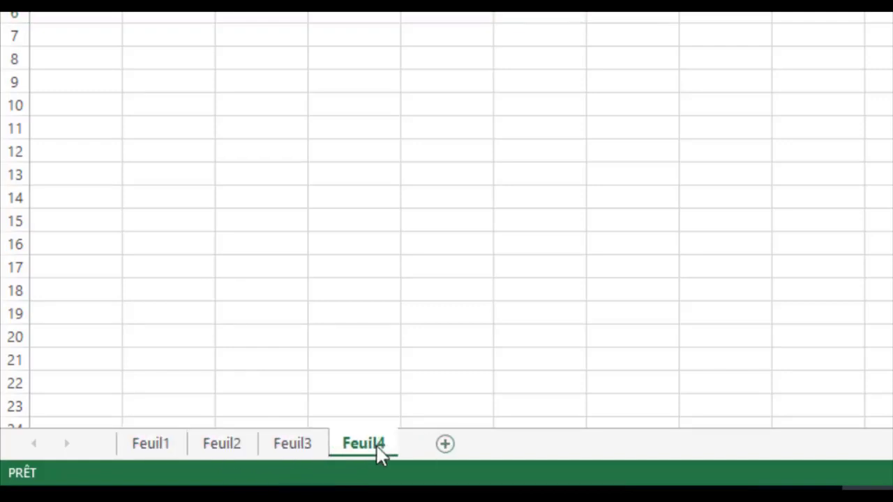
left_click(446, 444)
Step: Go to Feuil3 through Feuil4 and select cells D11, G6 and C9
left_click(371, 447)
left_click(295, 447)
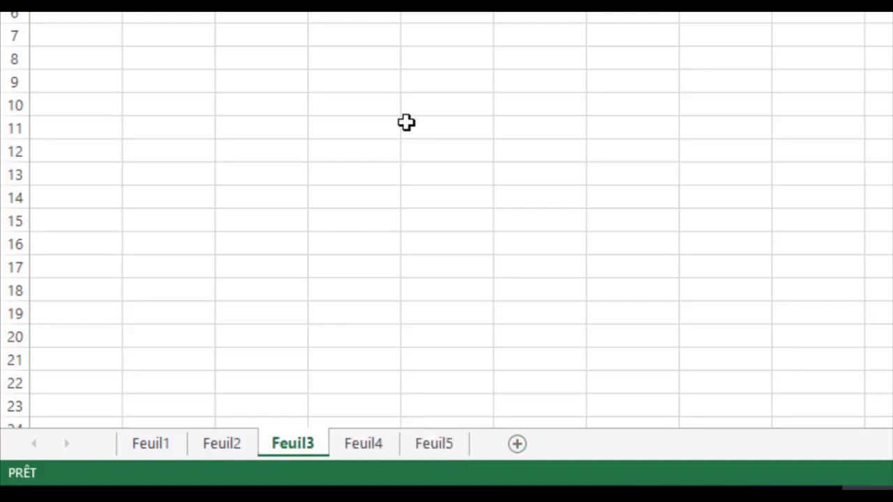
left_click(406, 123)
left_click(658, 16)
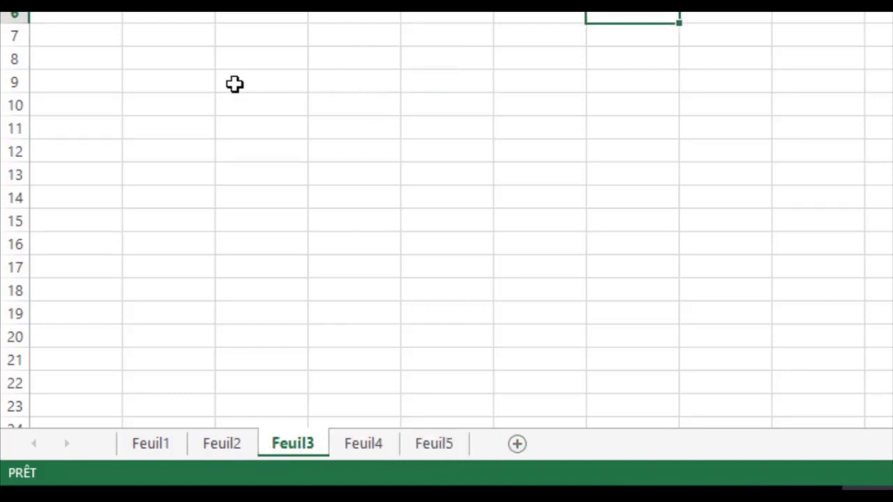
left_click(234, 84)
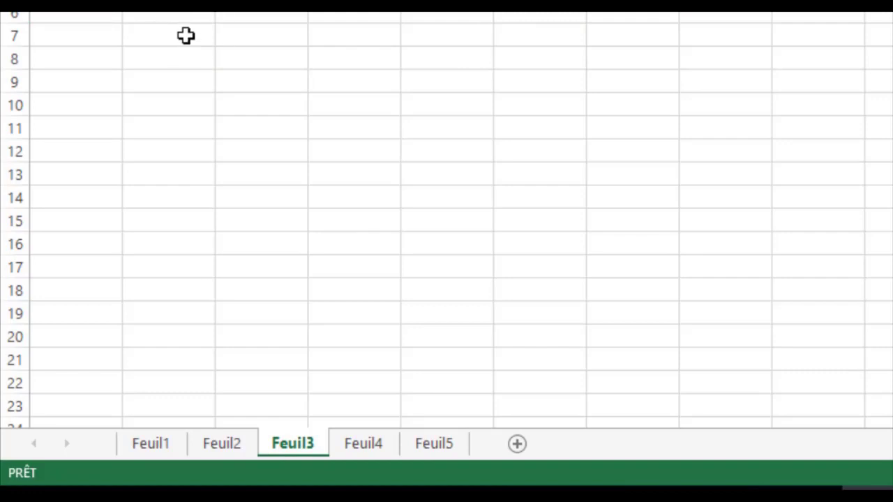
Step: Step through the tabs back to Feuil1, select E18, then show Feuil5
left_click(431, 447)
left_click(382, 445)
left_click(291, 448)
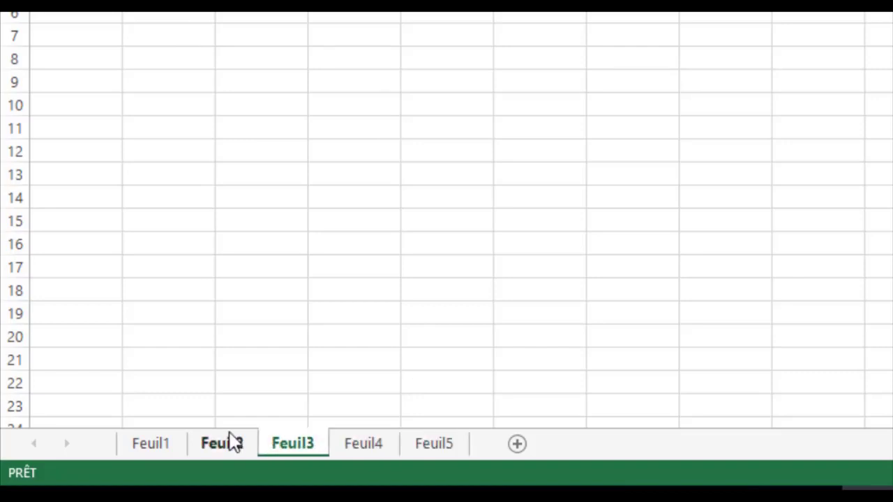
left_click(231, 448)
left_click(155, 444)
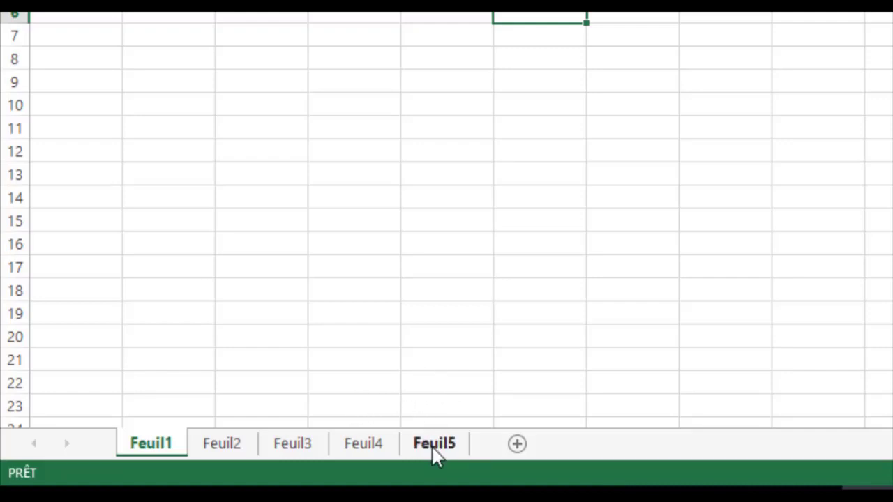
left_click(488, 295)
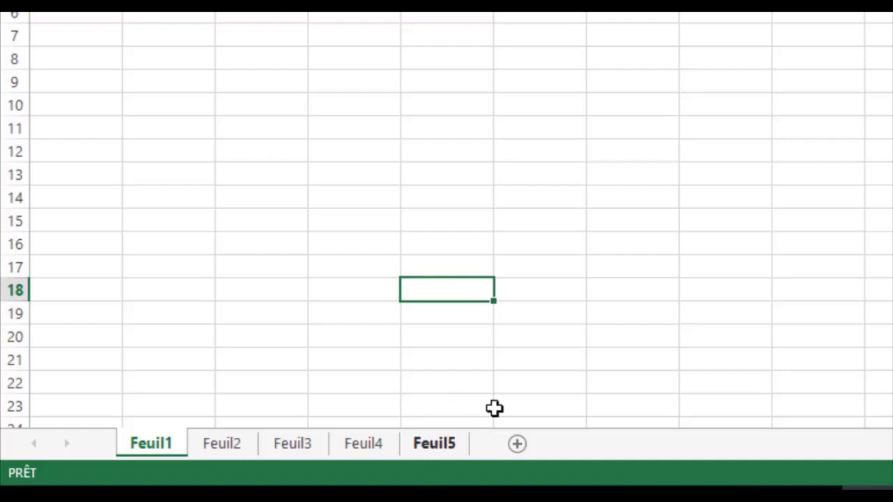
left_click(438, 447)
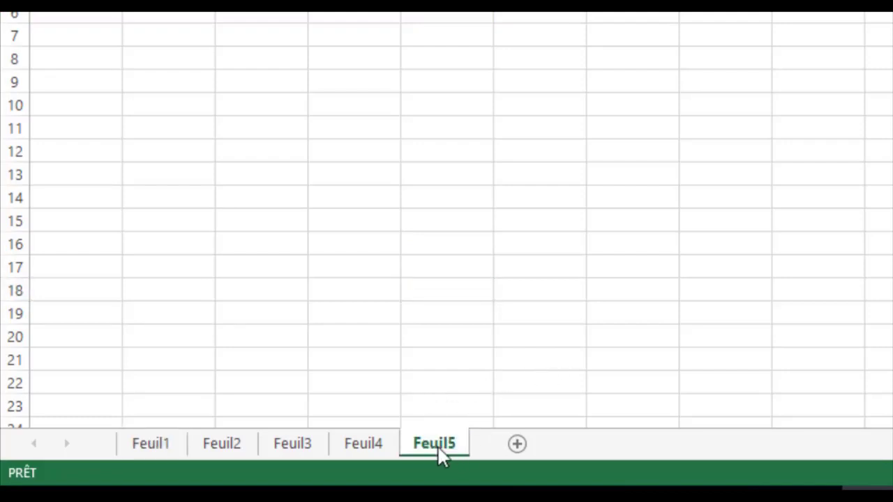
Step: Delete the Feuil5 sheet using its tab's Supprimer command
right_click(438, 449)
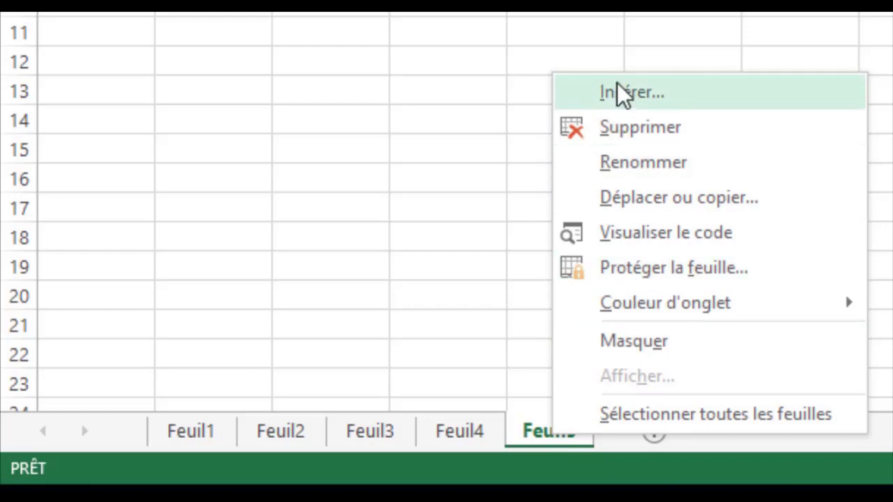
left_click(617, 128)
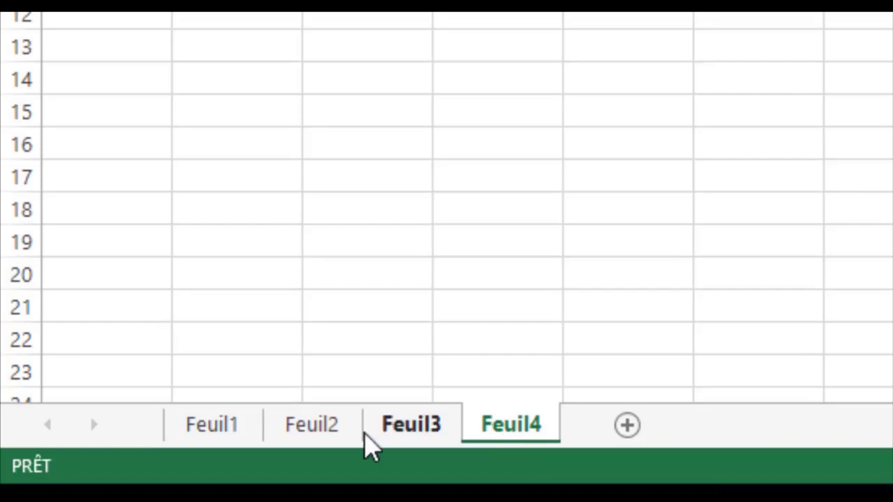
Step: Select Feuil2 and Feuil4 together and delete both sheets
left_click(320, 436, "shift")
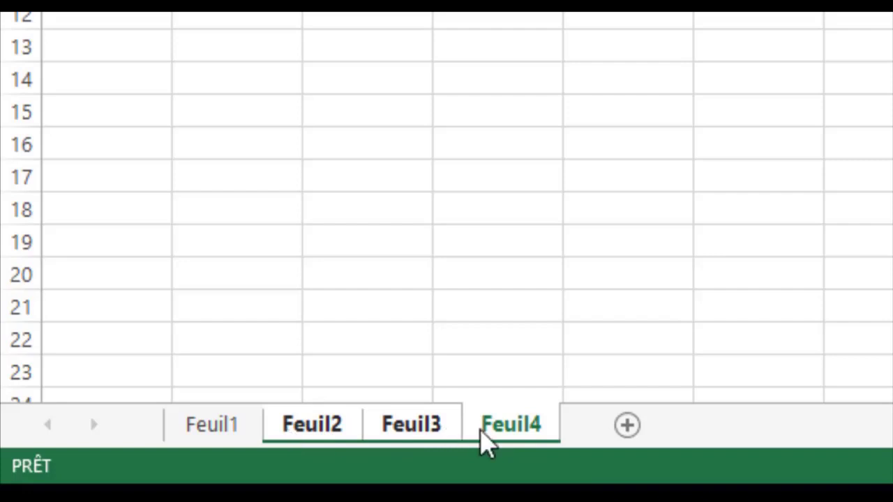
left_click(547, 179)
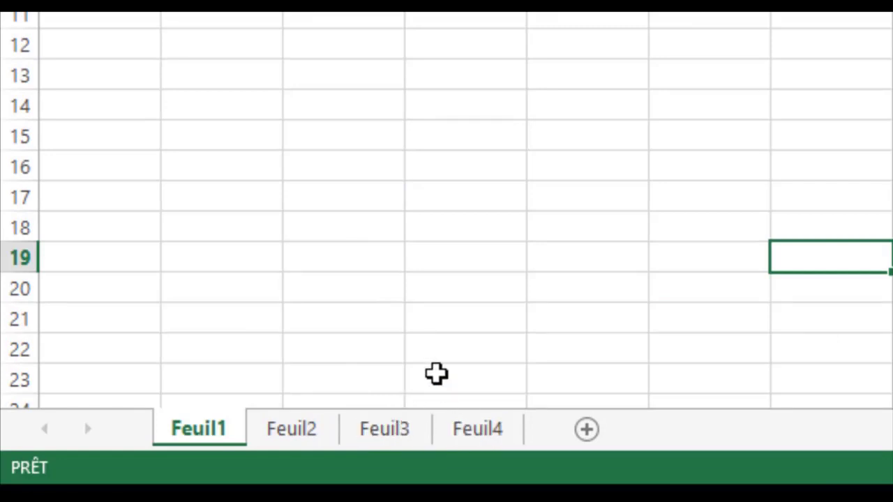
left_click(299, 445)
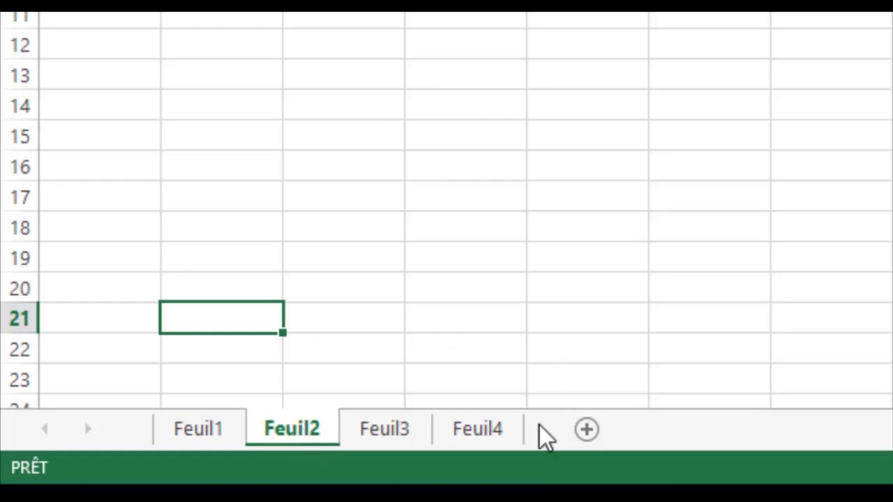
left_click(477, 438, "ctrl")
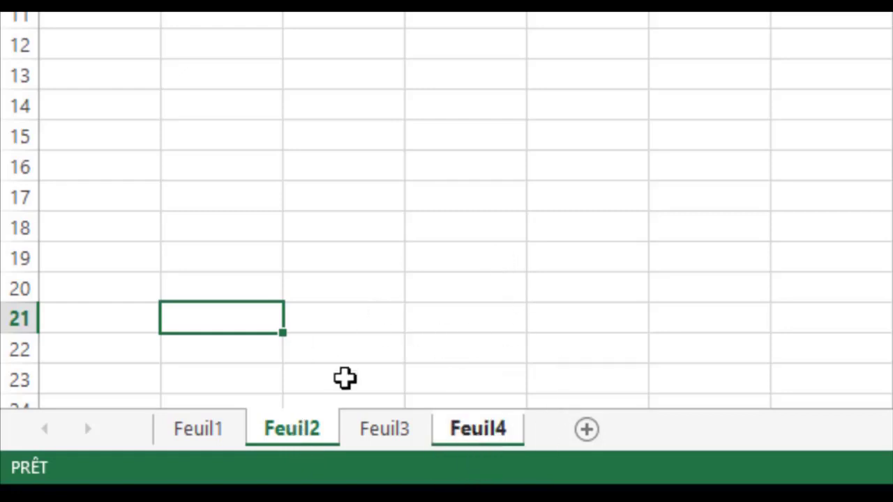
right_click(486, 431)
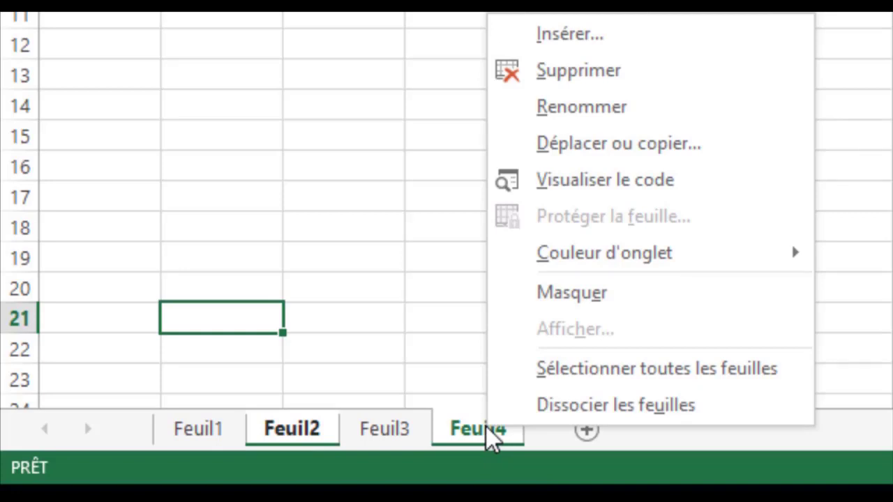
left_click(602, 80)
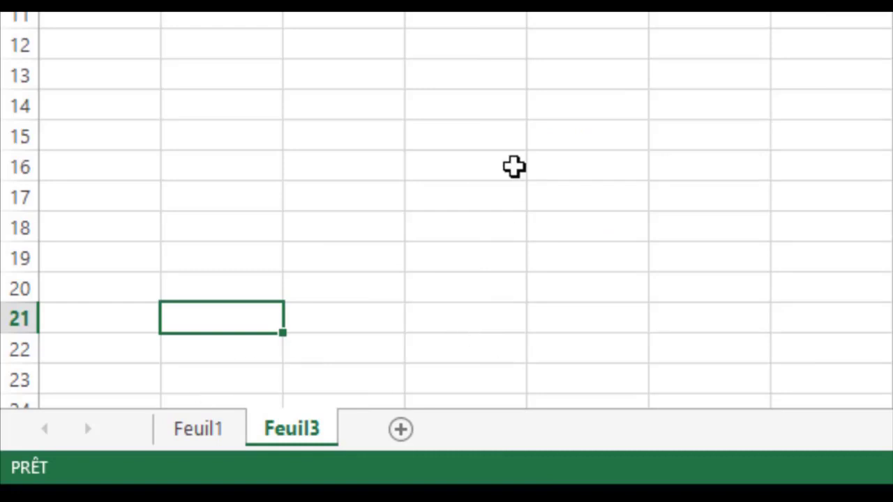
Step: Select cells D16 and H15 on Feuil3, then return to Feuil1
left_click(514, 166)
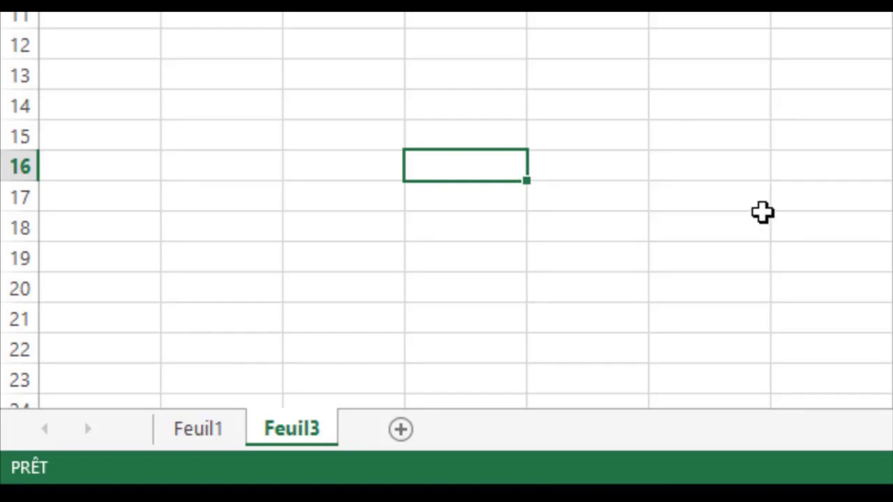
left_click(830, 136)
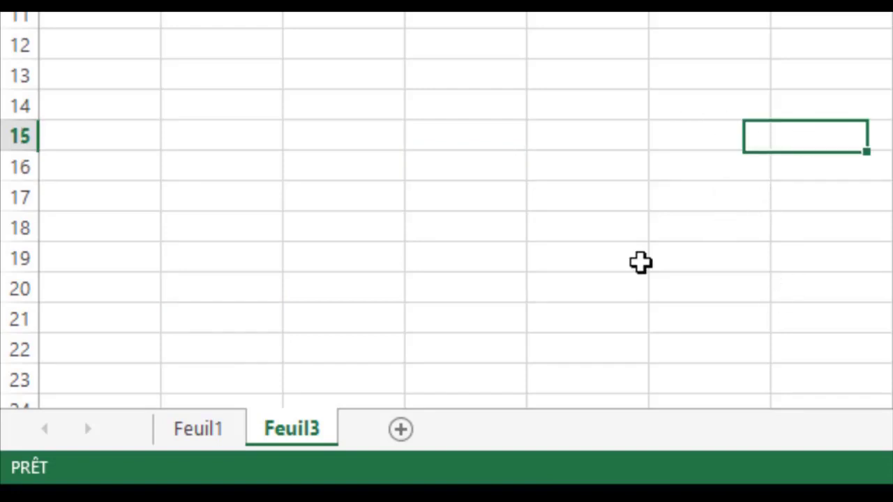
left_click(188, 439)
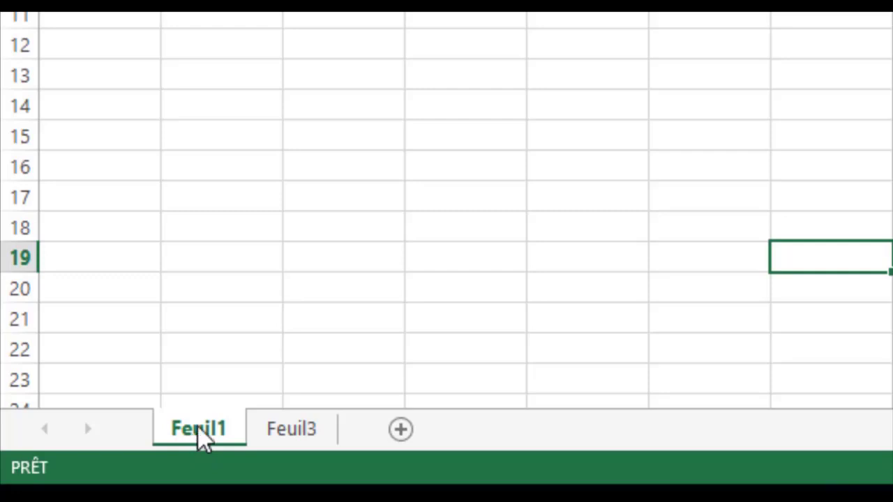
Step: Rename the Feuil1 tab to 'Data', then bring up Feuil3
double_click(199, 433)
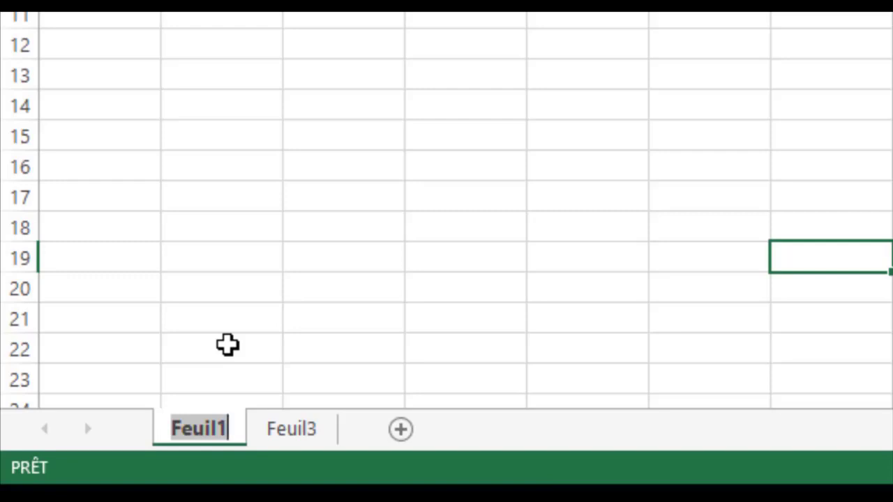
type("Data")
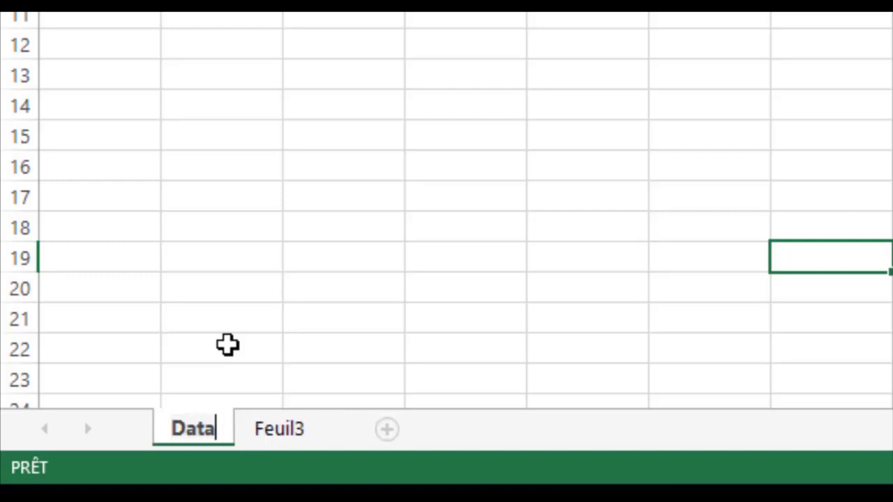
left_click(227, 344)
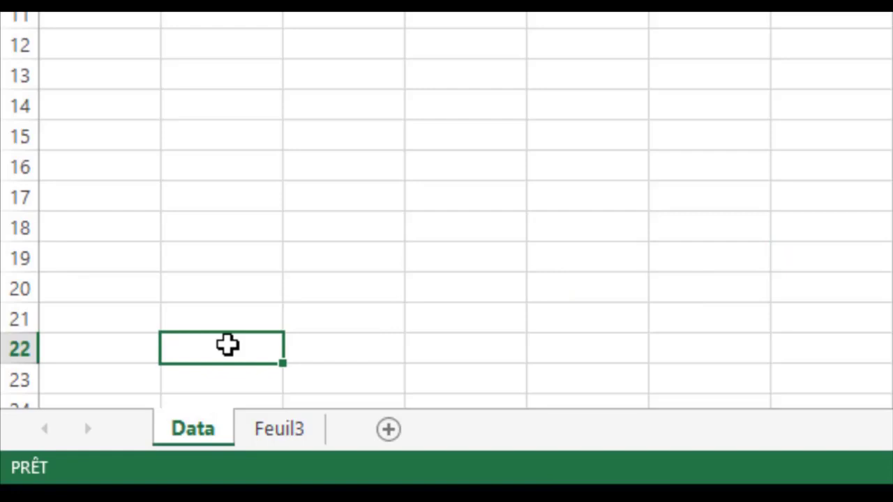
left_click(282, 429)
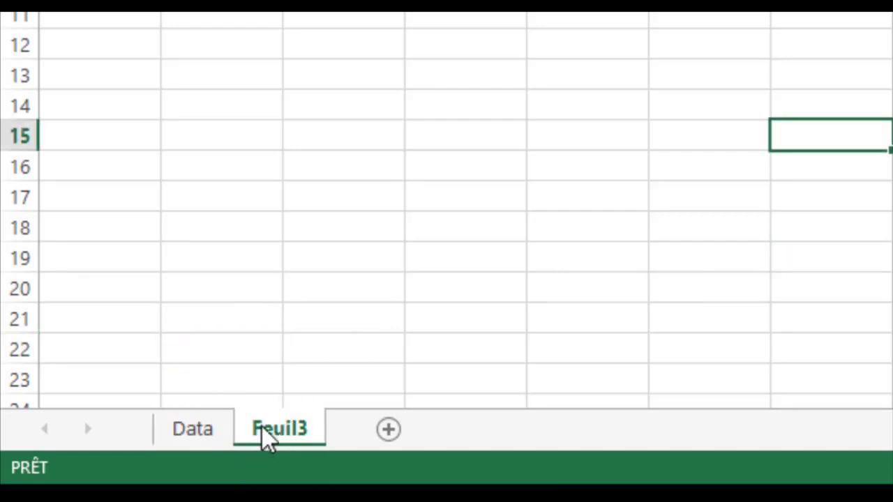
Step: Use Renommer on the Feuil3 tab and enter 'Facture' as its name
right_click(267, 438)
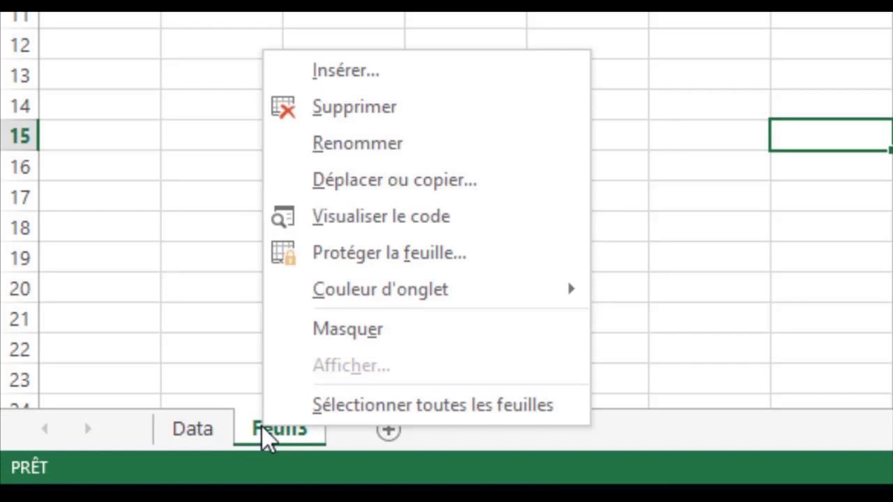
left_click(355, 145)
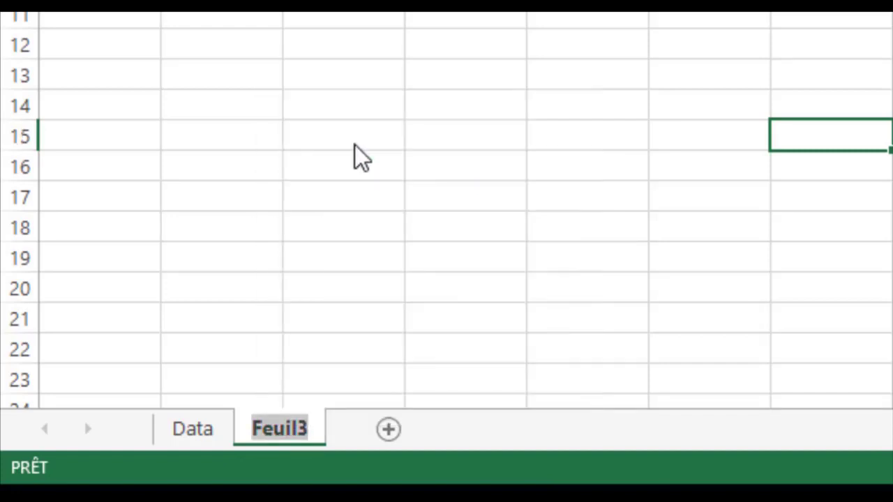
type("F")
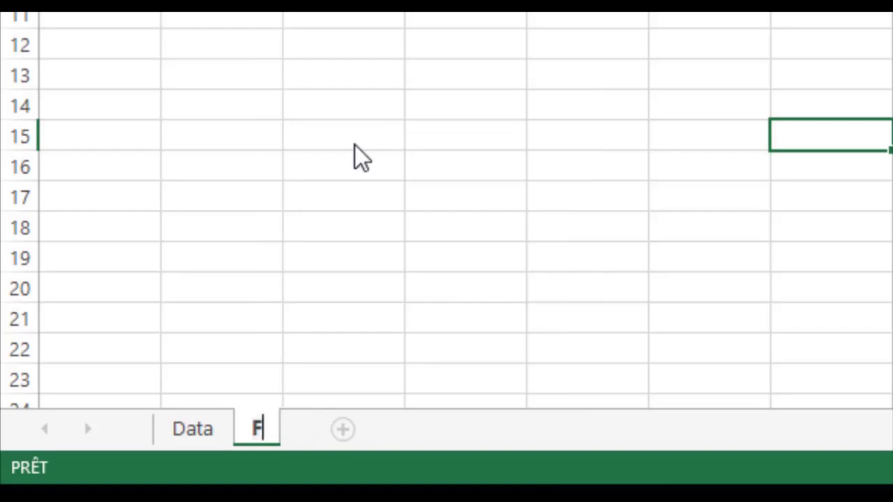
type("acture")
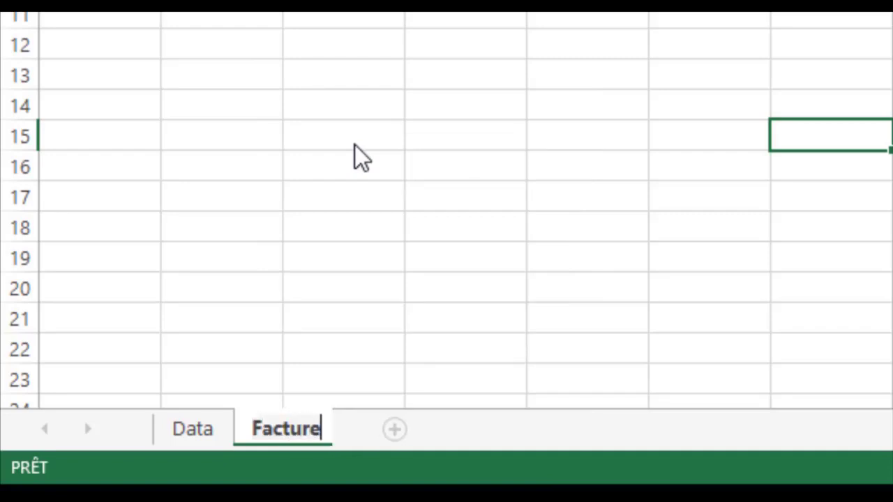
Step: Confirm the 'Facture' tab name and switch to Data and back
left_click(356, 145)
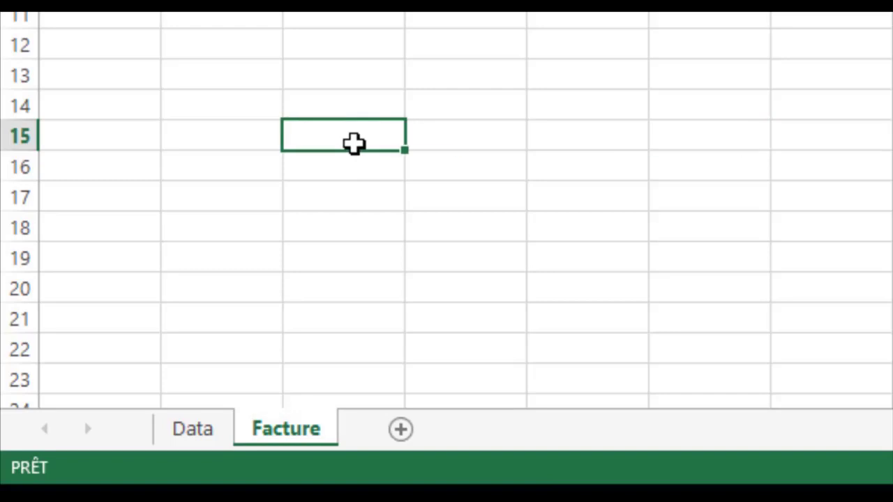
left_click(199, 429)
left_click(322, 427)
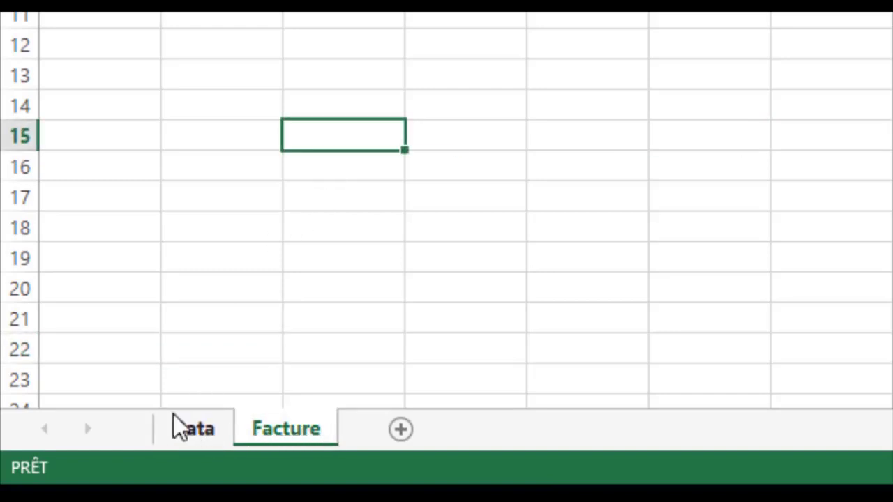
Step: Toggle between the Data and Facture sheets, ending on Data with B22 selected
left_click(187, 427)
left_click(287, 430)
left_click(216, 428)
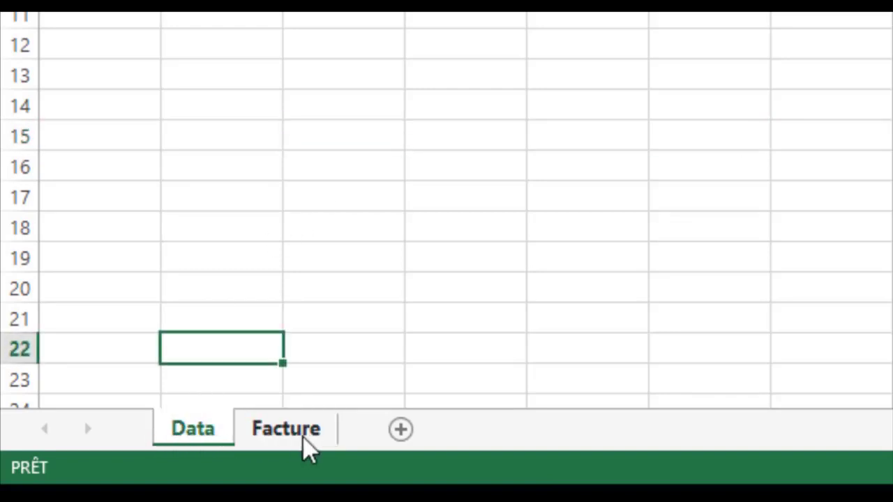
left_click(301, 432)
left_click(191, 432)
left_click(277, 435)
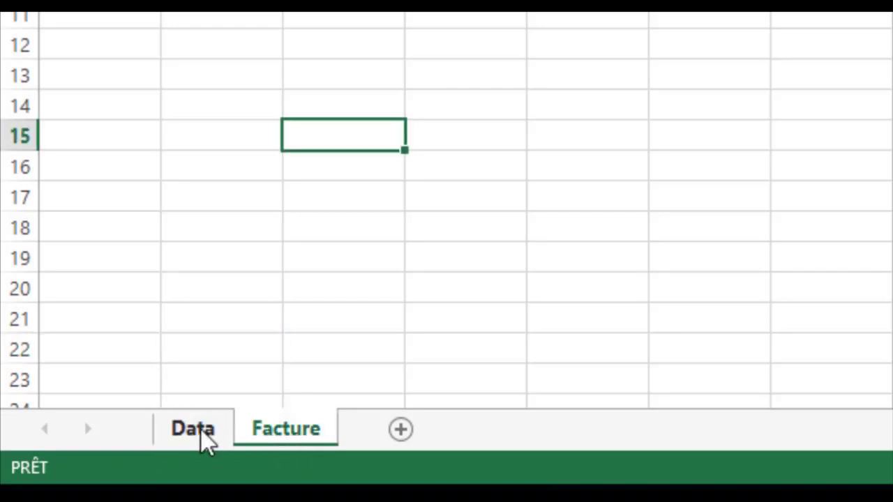
left_click(195, 431)
left_click(294, 438)
key("ctrl+Page_Up")
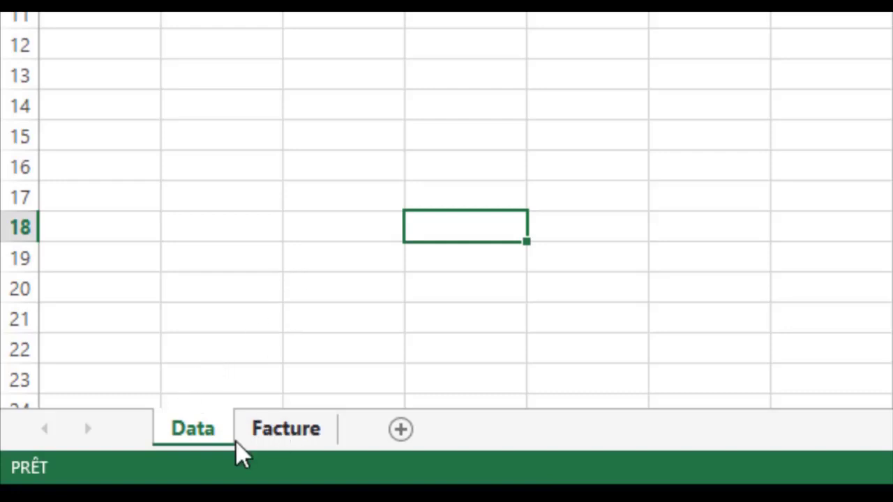
left_click(233, 347)
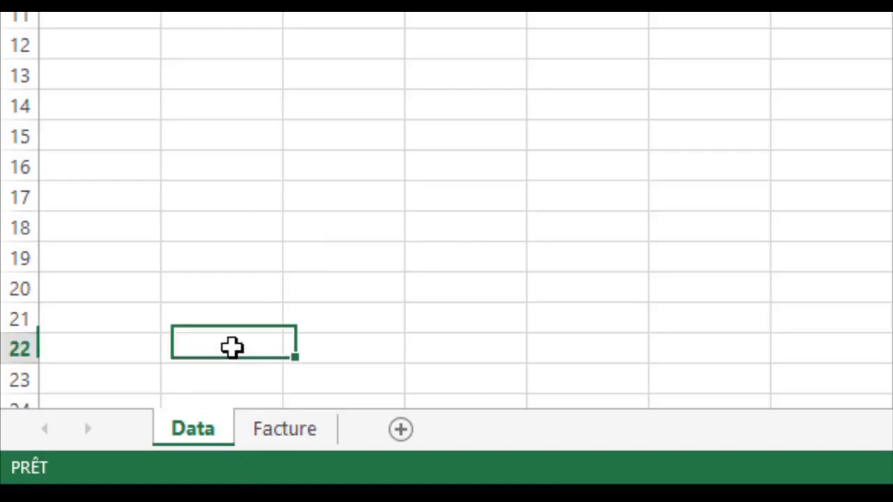
Step: Give the Data sheet tab a dark navy colour
right_click(194, 438)
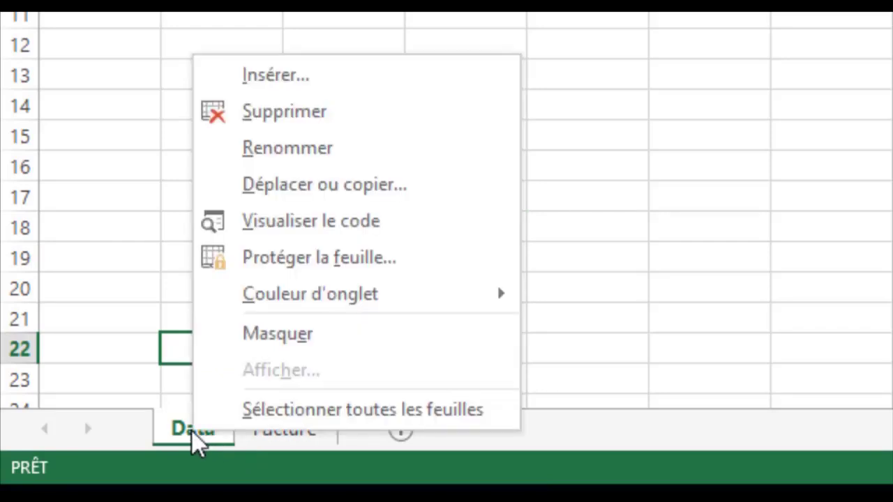
mouse_move(311, 294)
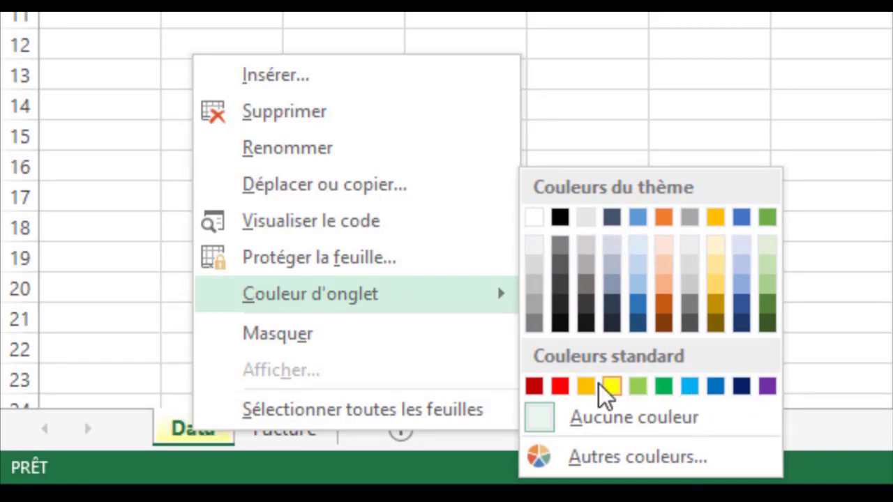
left_click(740, 388)
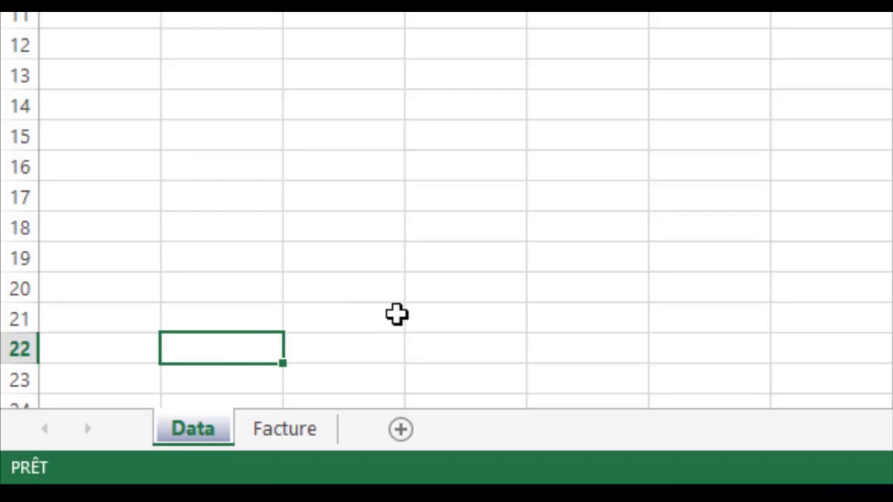
left_click(397, 313)
Step: Colour the Facture sheet tab red
left_click(309, 440)
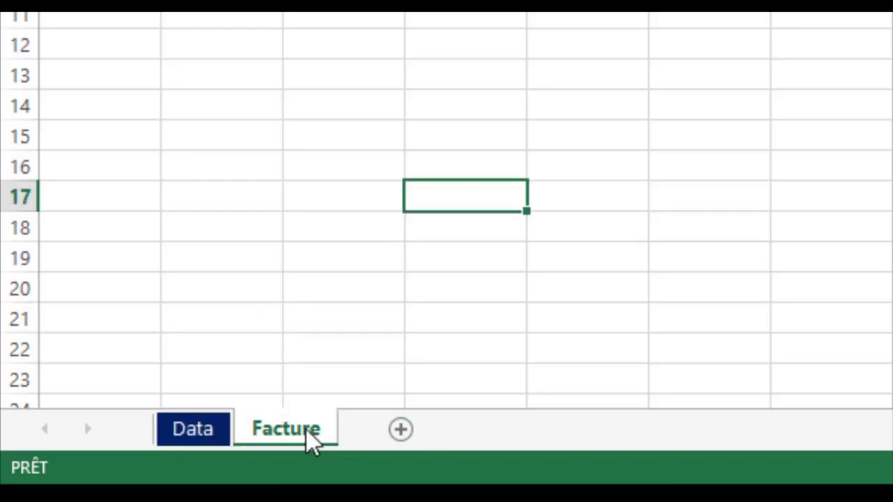
right_click(312, 441)
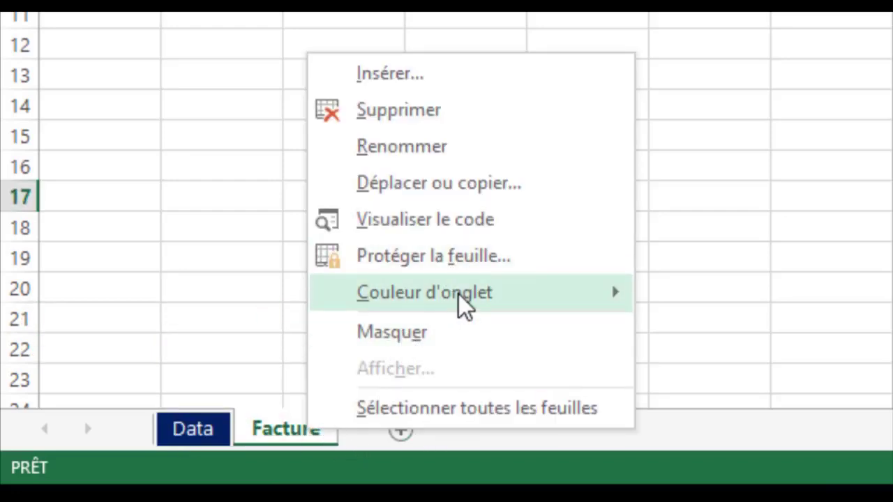
mouse_move(425, 292)
left_click(647, 387)
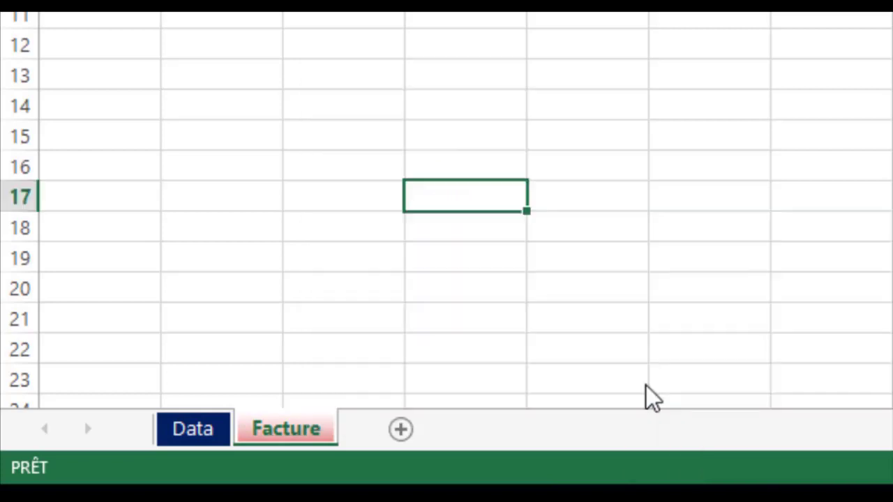
left_click(706, 259)
Step: Switch back and forth between Facture and Data, ending on the Data sheet
left_click(197, 427)
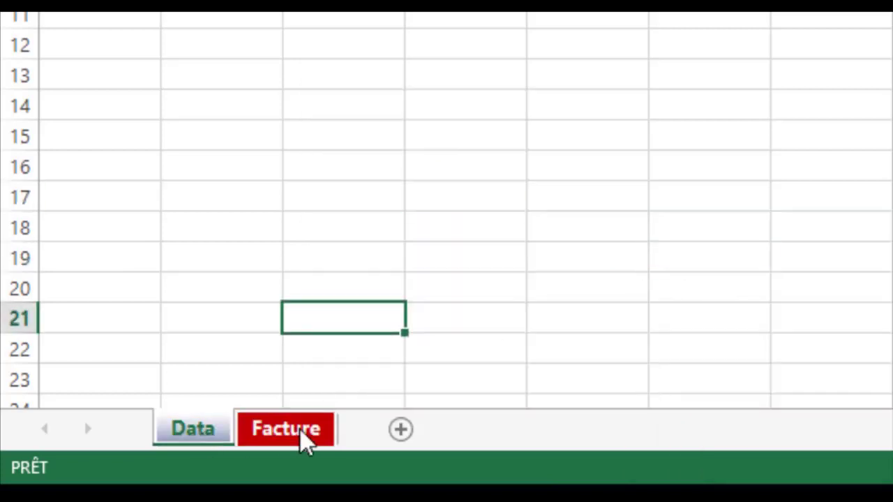
left_click(269, 441)
left_click(193, 441)
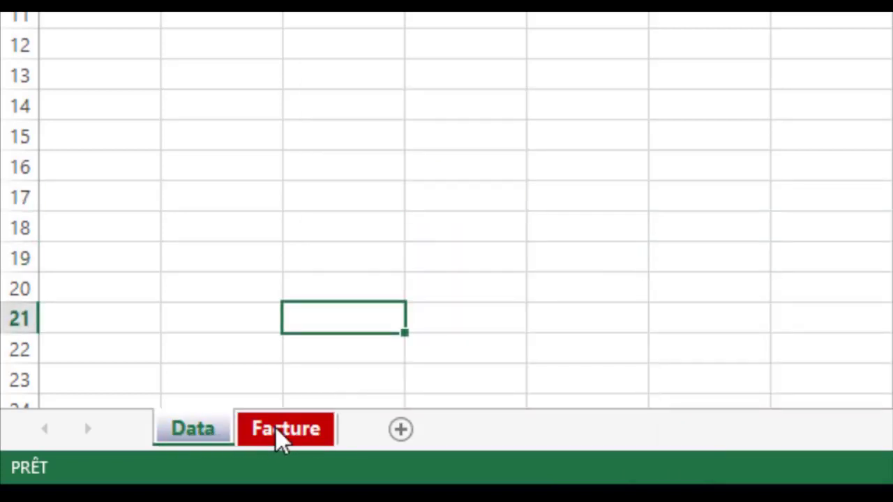
left_click(282, 439)
left_click(213, 438)
left_click(283, 440)
left_click(194, 431)
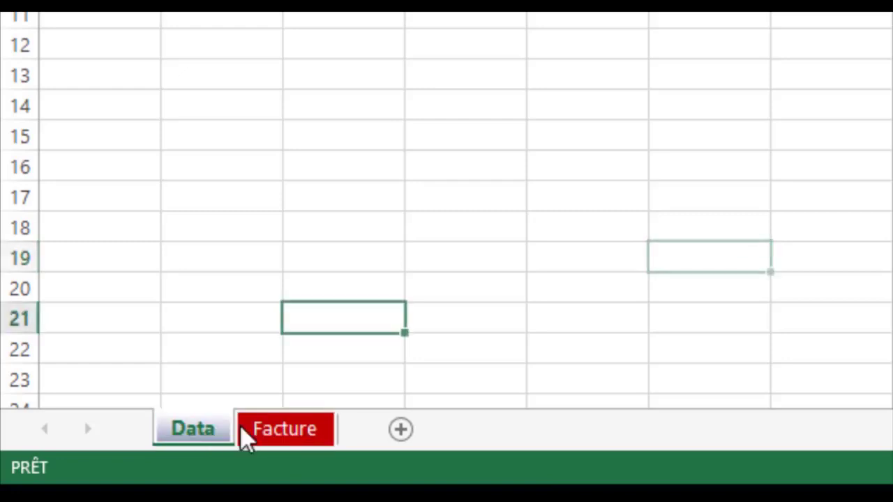
left_click(273, 431)
left_click(193, 440)
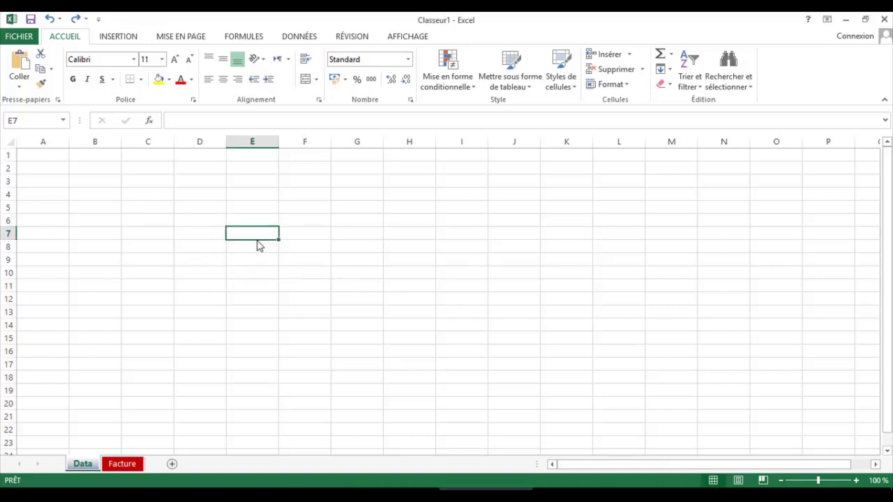
Step: Enter the label 'Date' in cell C3
left_click(131, 195)
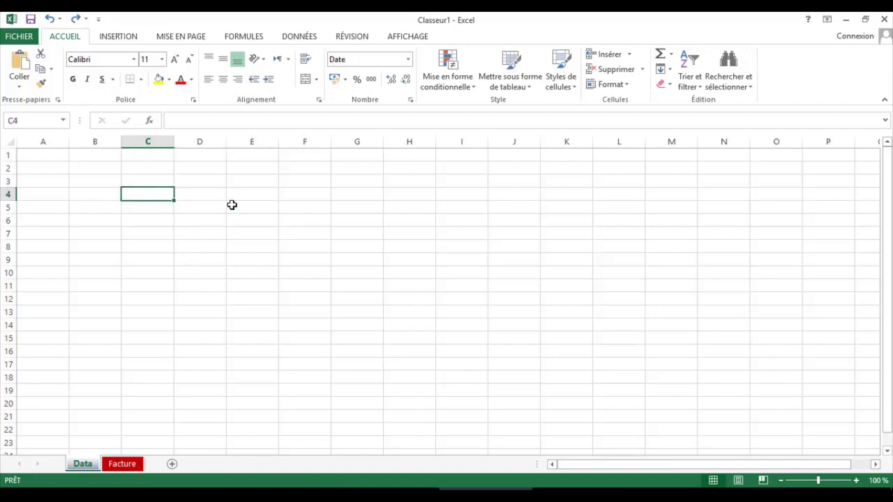
left_click(208, 229)
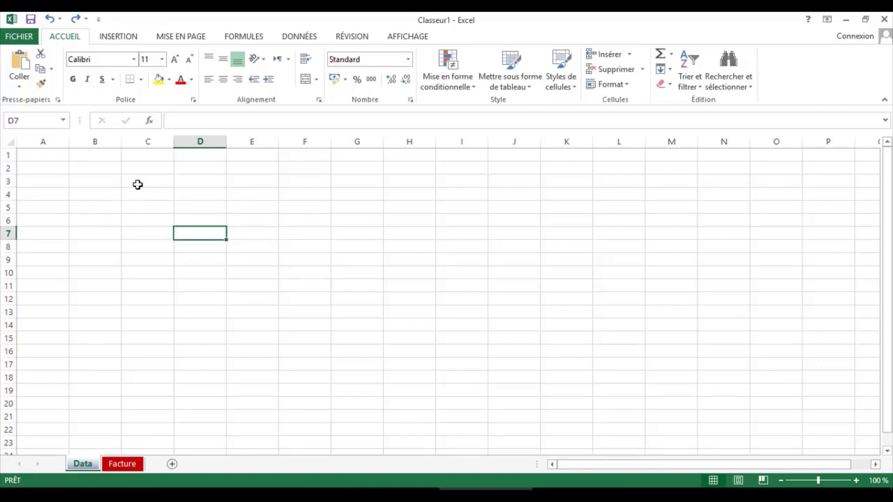
left_click(138, 183)
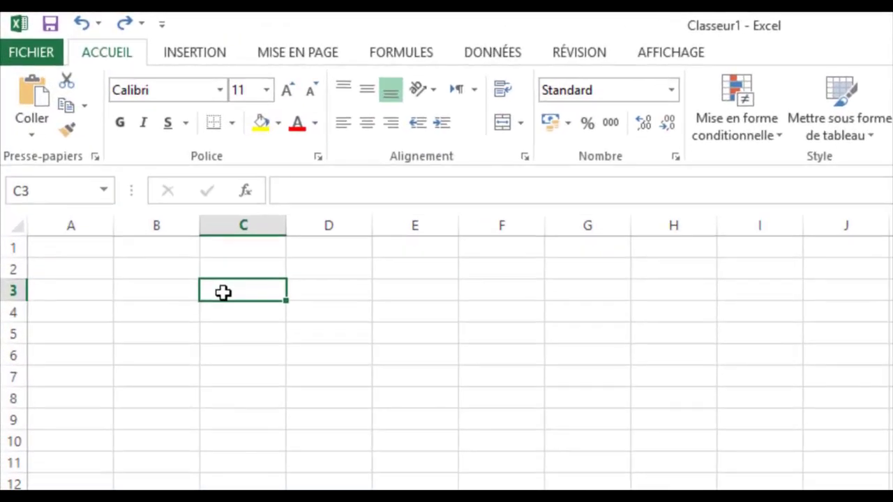
type("Date")
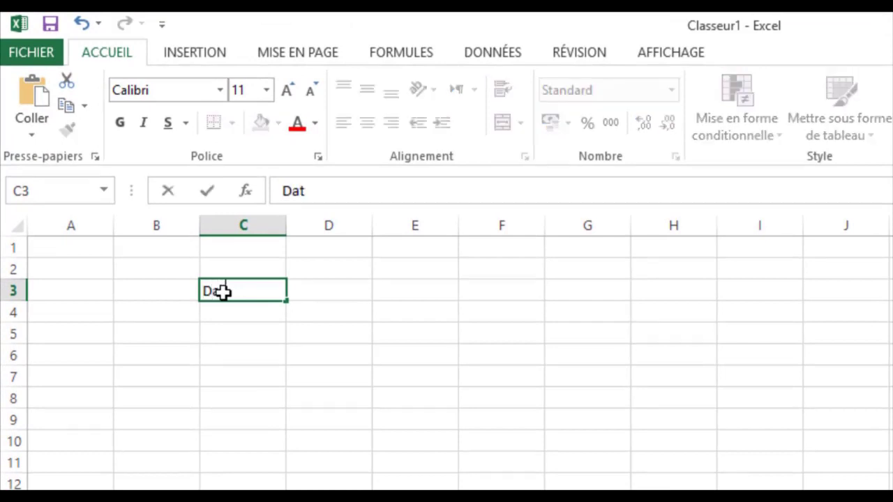
left_click(327, 287)
Step: Alternate between C3 and D3 to check D3's Date number format
left_click(249, 291)
left_click(323, 291)
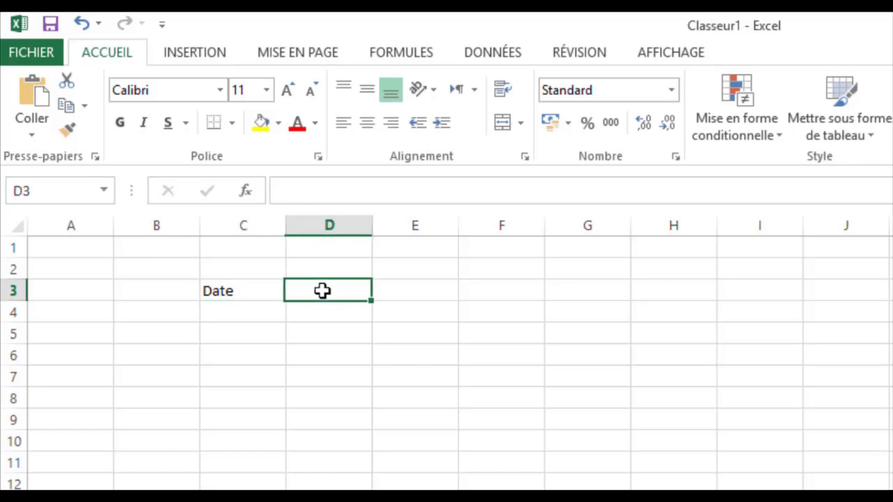
left_click(251, 291)
left_click(318, 288)
left_click(249, 289)
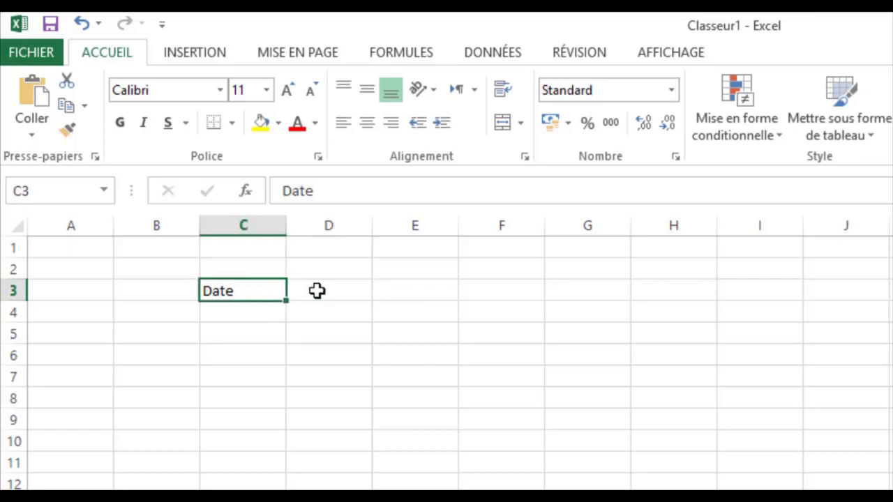
left_click(317, 291)
left_click(233, 294)
left_click(321, 297)
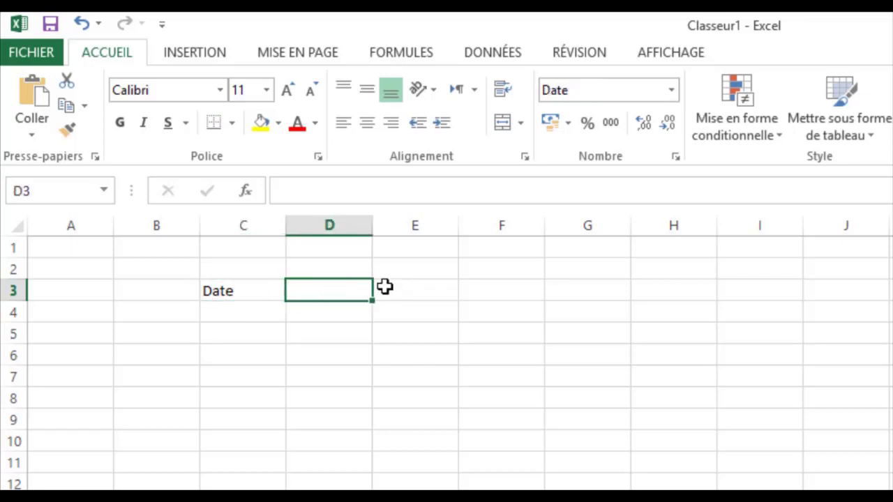
left_click(244, 292)
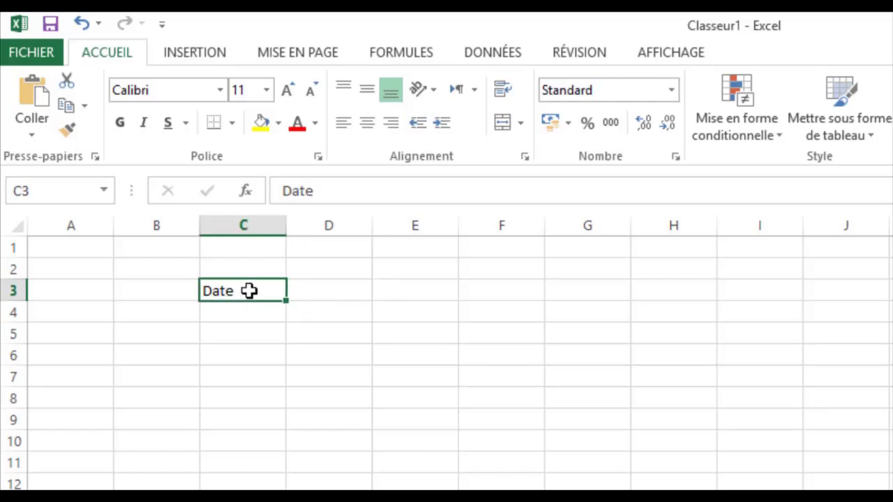
Step: Move the selection around row 3 and columns D and E with the arrow keys
key("Right")
key("Right")
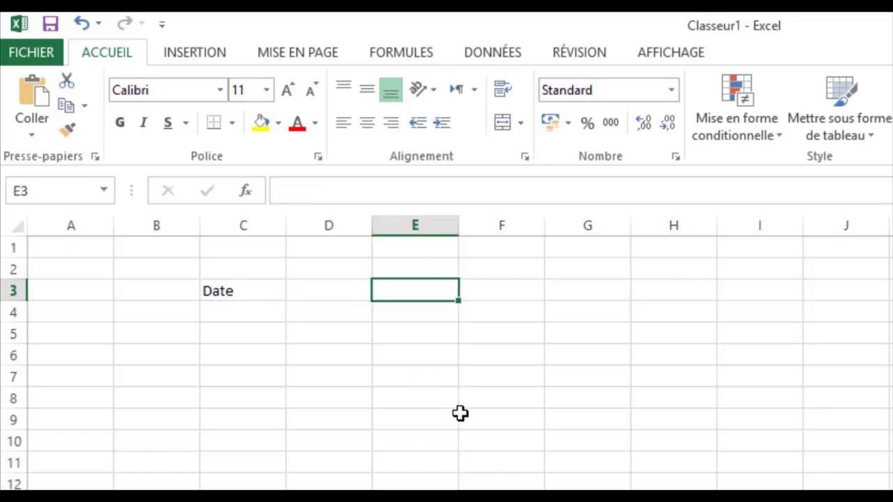
key("Right")
key("Right")
key("Right")
key("Right")
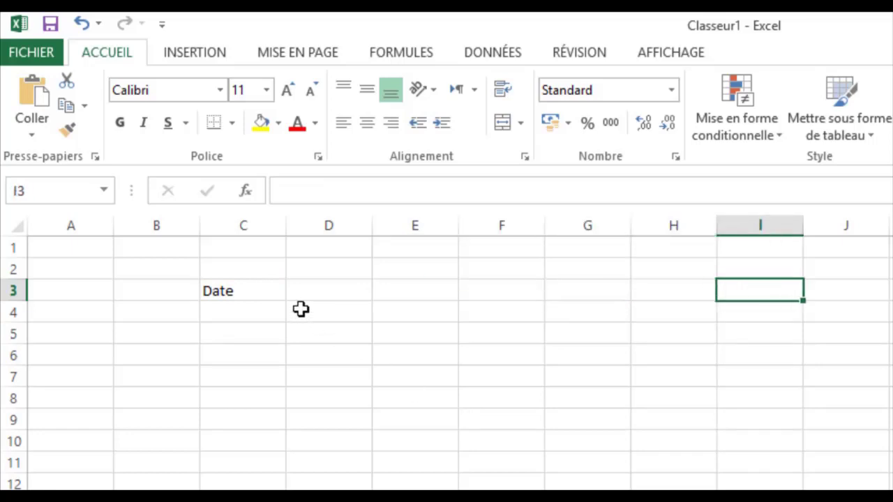
left_click(292, 292)
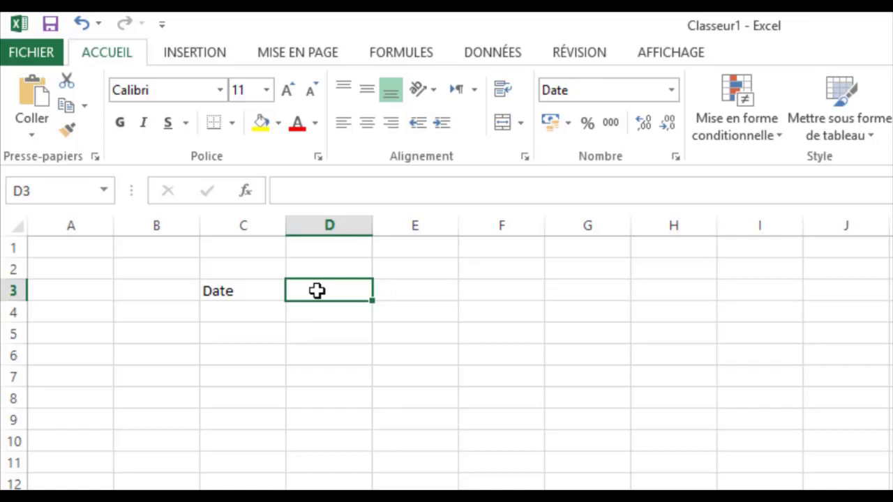
key("Down")
key("Down")
key("Down")
key("Down")
key("Down")
key("Down")
key("Down")
key("Down")
key("Down")
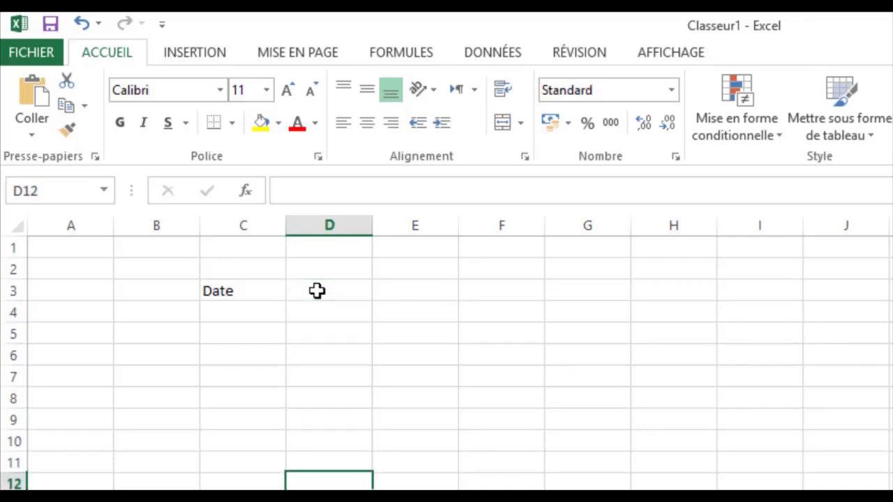
left_click(317, 291)
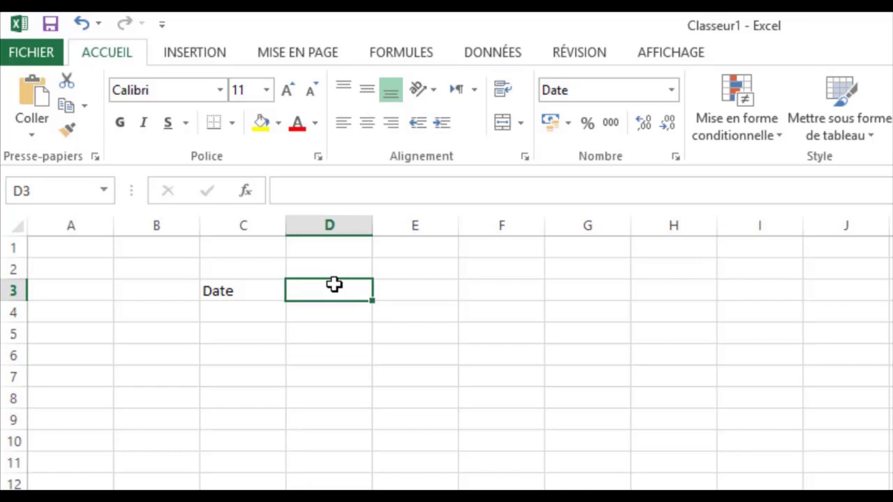
key("Down")
key("Down")
key("Down")
key("Down")
key("Right")
key("Right")
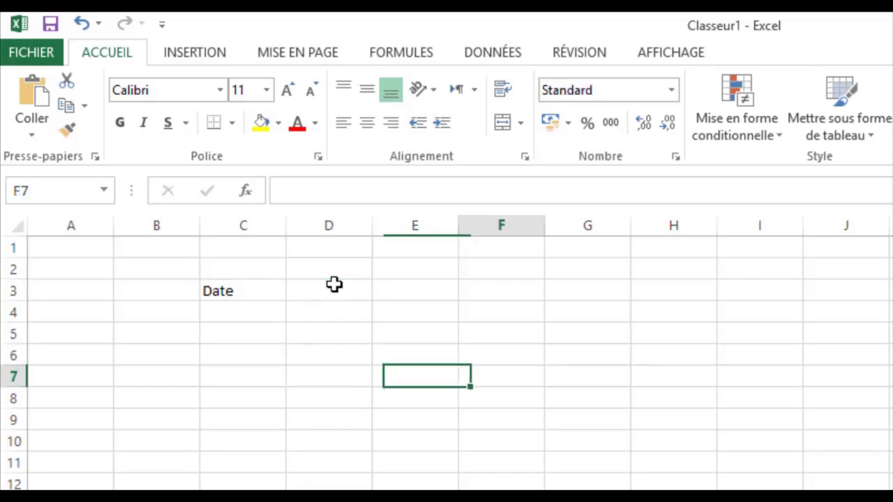
key("Down")
key("Left")
key("Up")
key("Up")
key("Up")
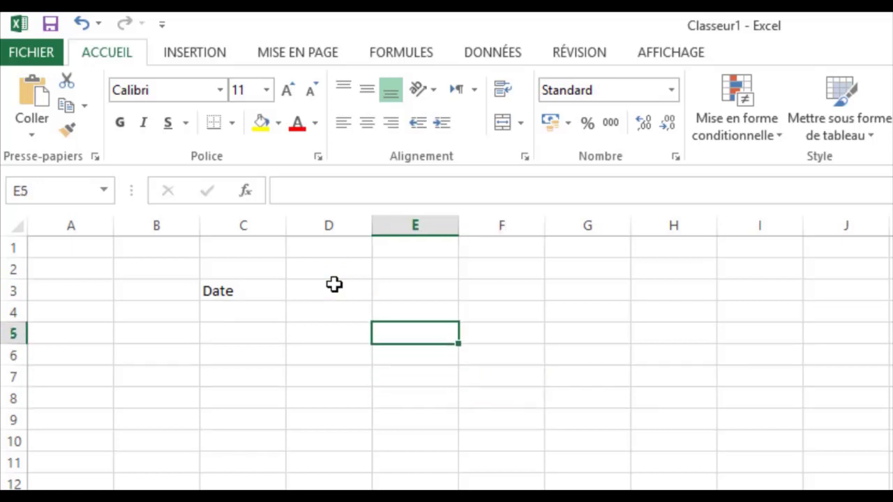
key("Up")
Step: Enter the date 05/06/2020 in cell D3
left_click(323, 275)
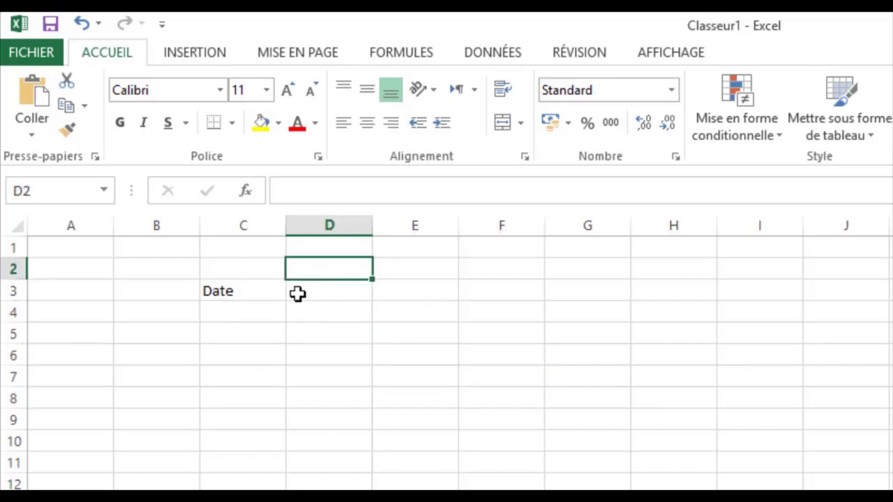
left_click(316, 293)
type("0")
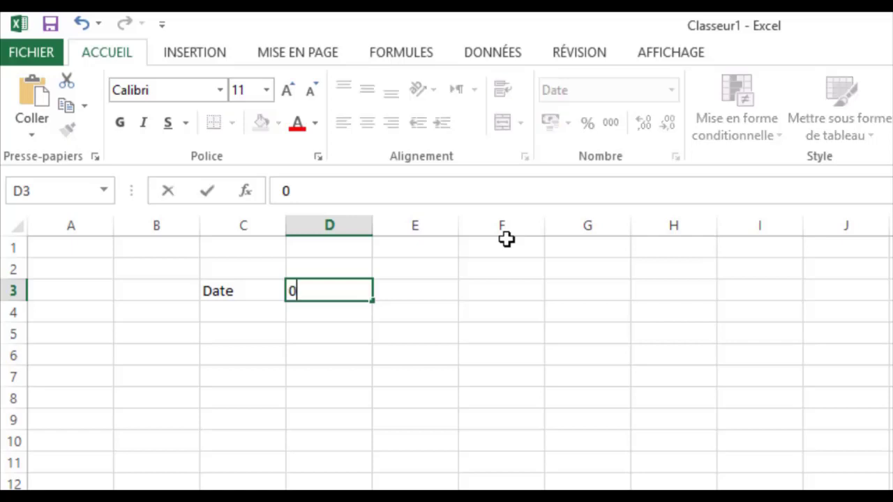
type("5/06/")
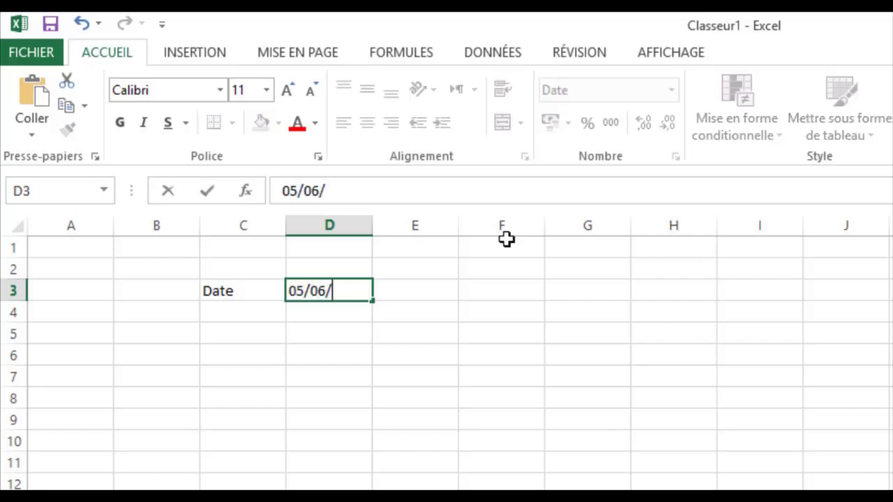
type("2020")
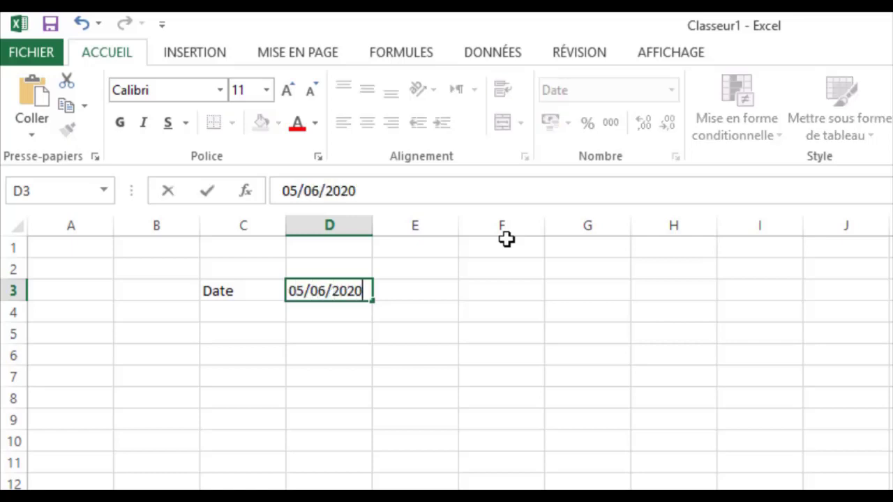
left_click(231, 307)
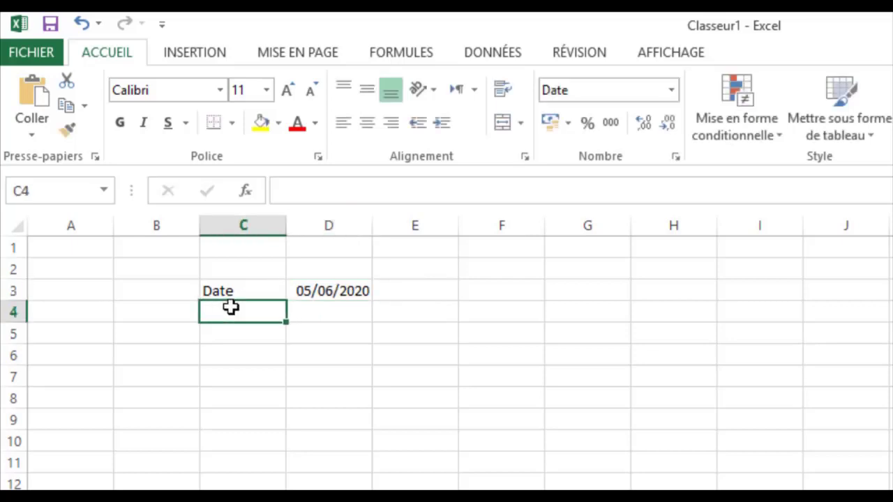
Step: Add 'Prix' with 959 in C4:D4 and 'Quantité' with 10 in C5:D5
type("Prix")
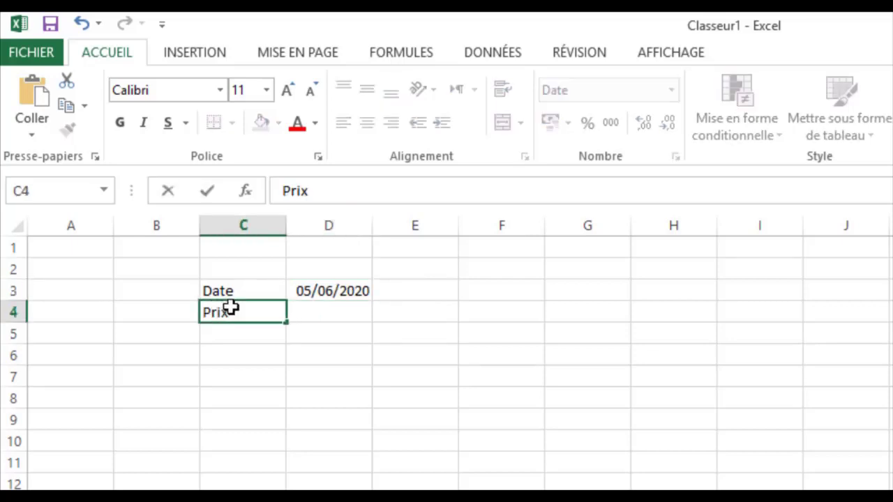
key("Tab")
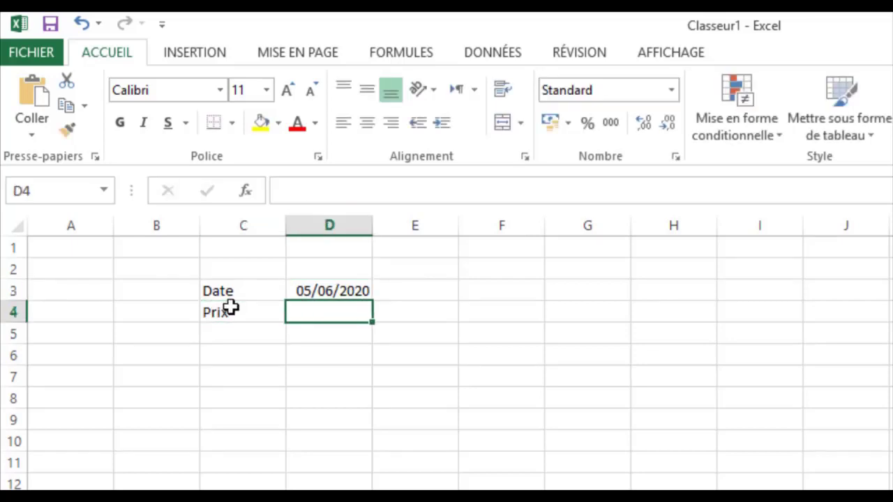
type("95")
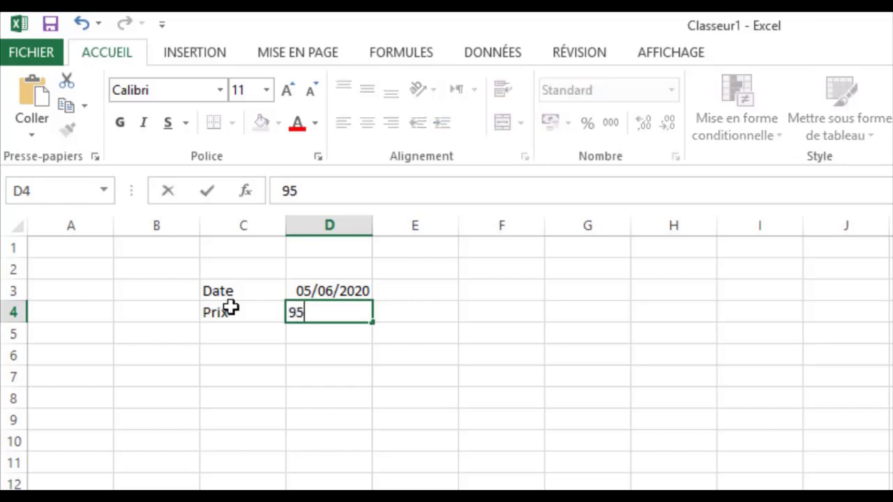
type("9")
left_click(238, 332)
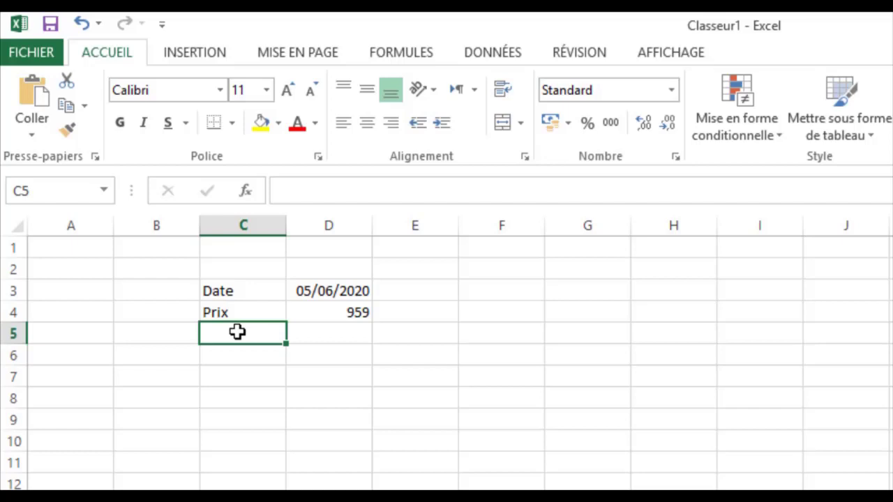
type("Quantit")
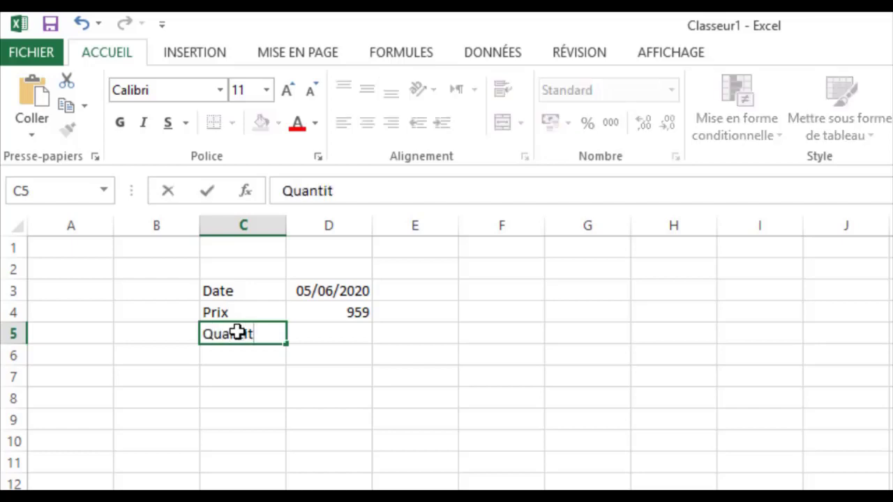
type("é")
key("Tab")
type("10")
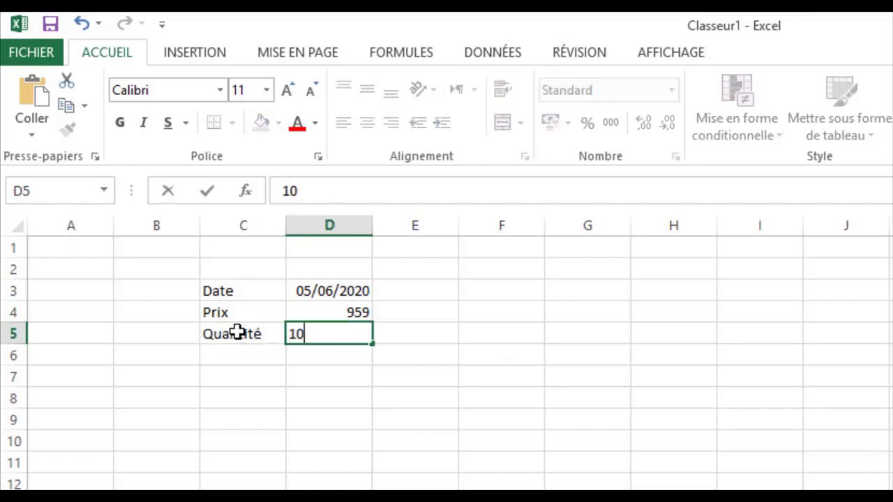
left_click(413, 362)
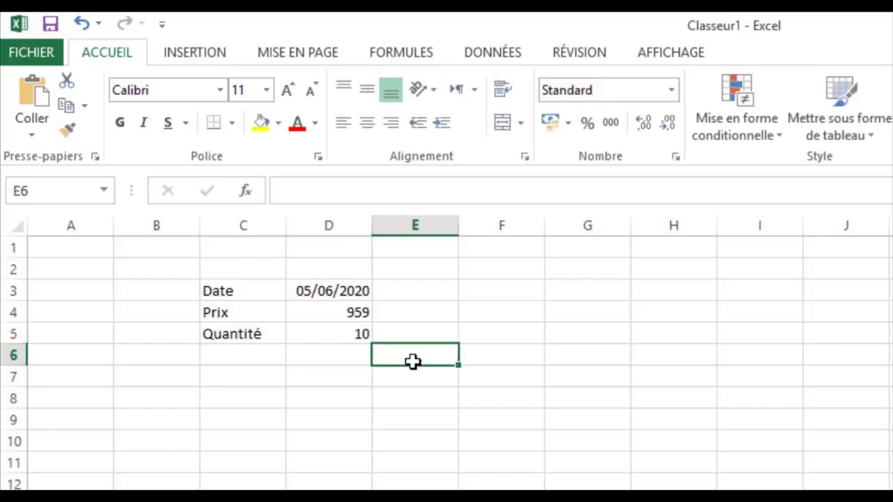
Step: Check the entries by selecting D6, D5 and the Date label in C3
left_click(367, 346)
left_click(352, 331)
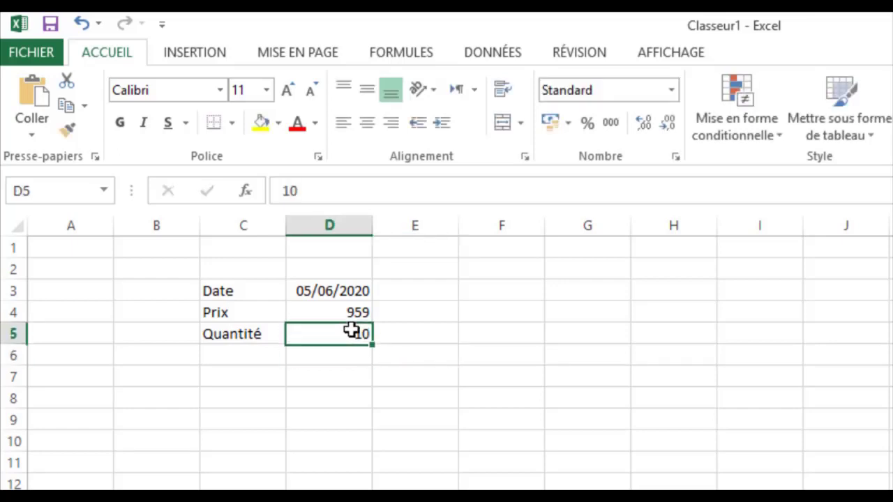
left_click(366, 359)
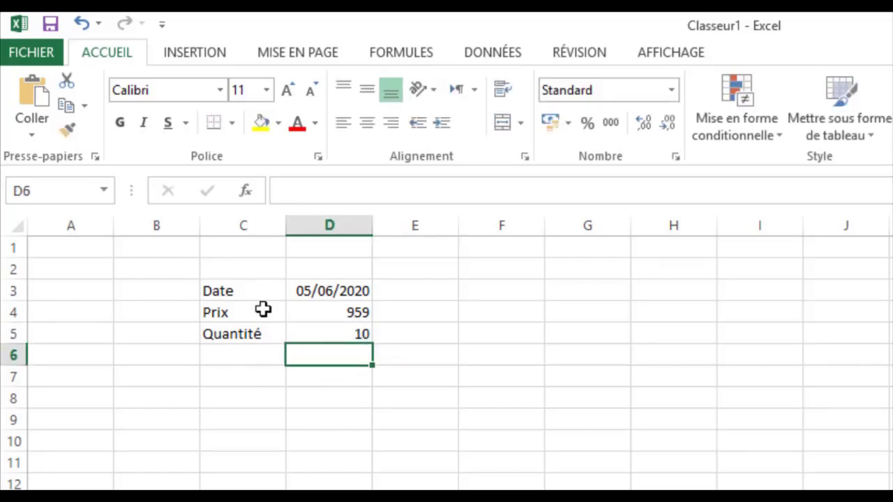
left_click(221, 291)
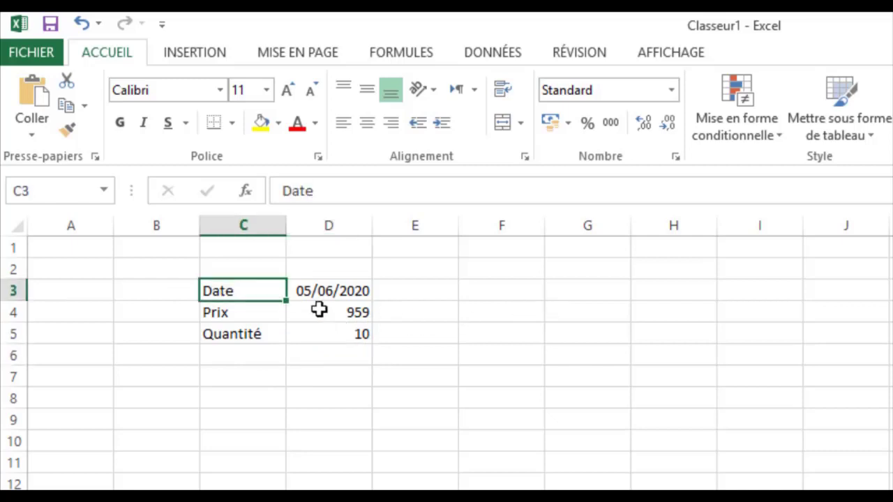
left_click(385, 335)
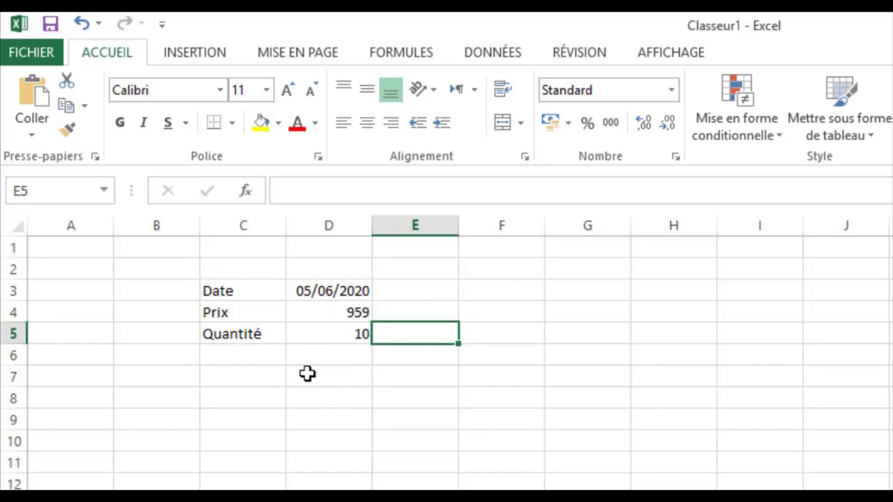
left_click(310, 374)
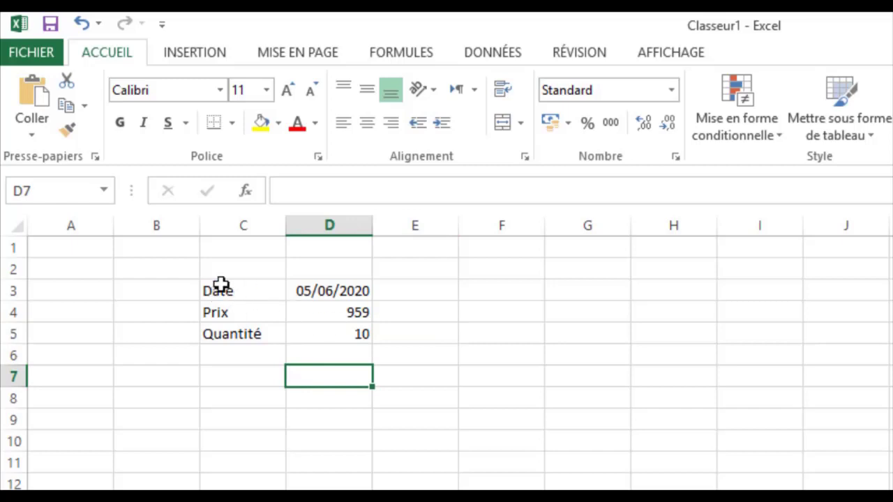
left_click(221, 291)
left_click(336, 291)
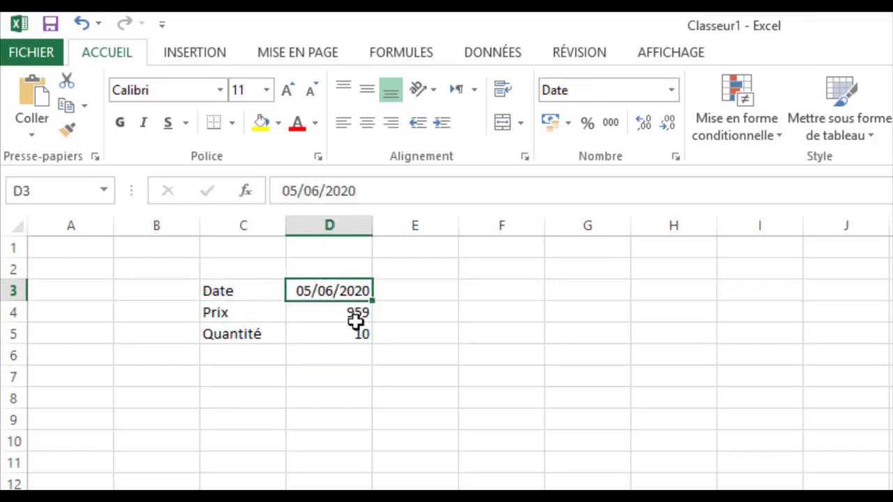
left_click(311, 313)
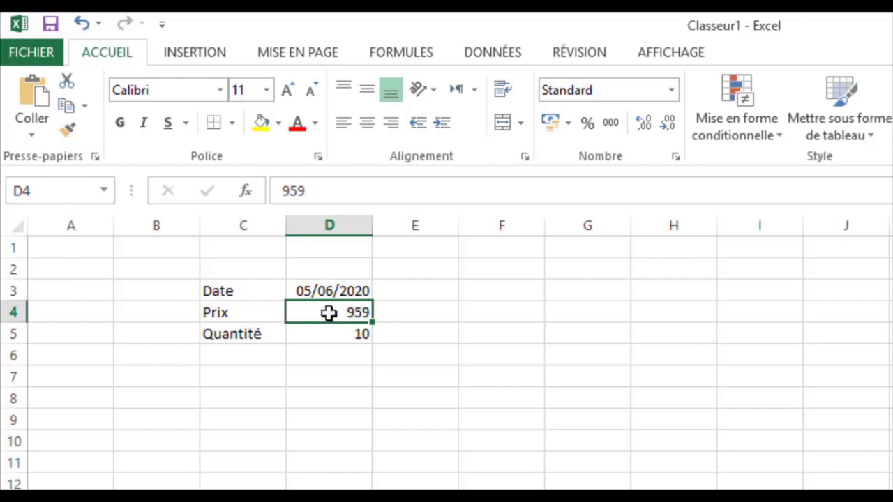
left_click(258, 312)
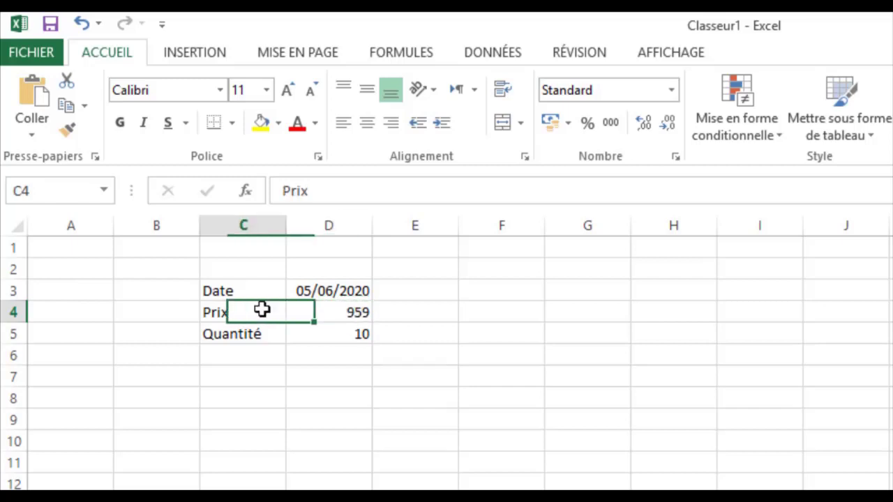
left_click(309, 312)
left_click(258, 312)
left_click(325, 312)
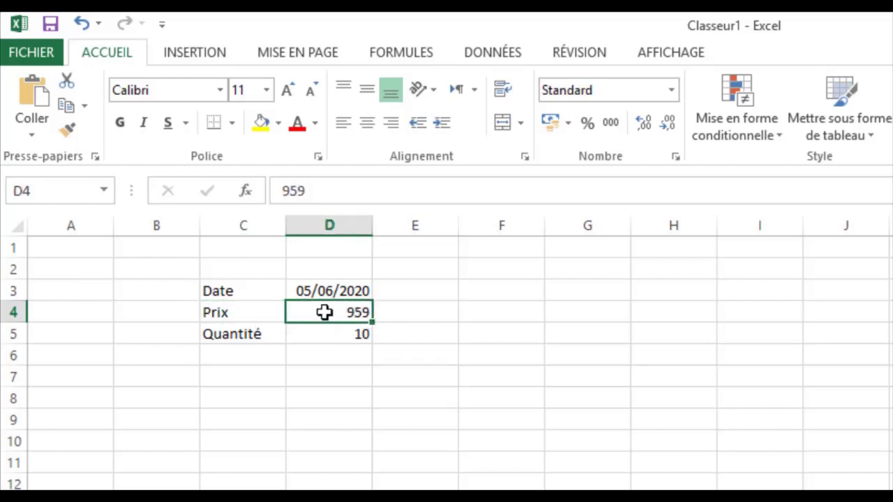
left_click(343, 334)
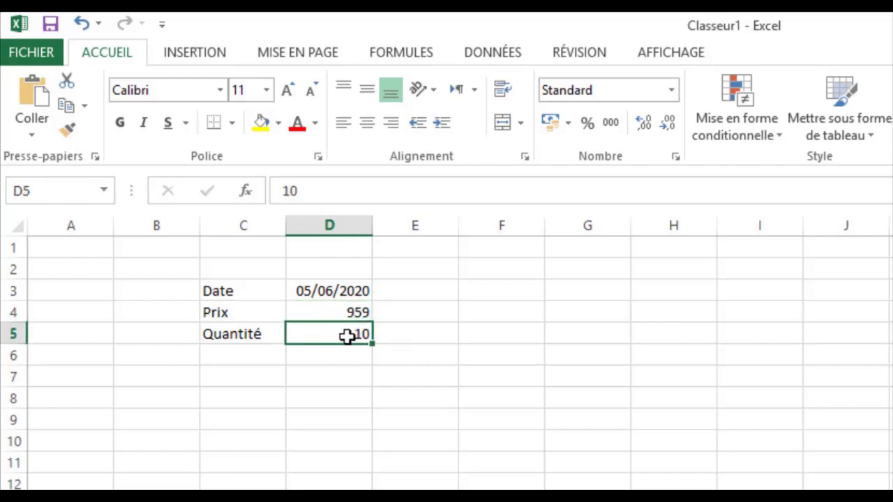
left_click(231, 333)
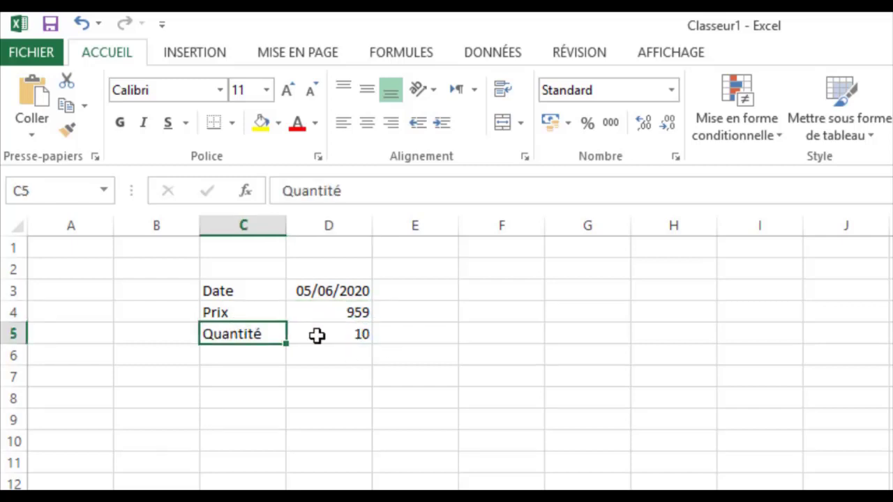
left_click(317, 336)
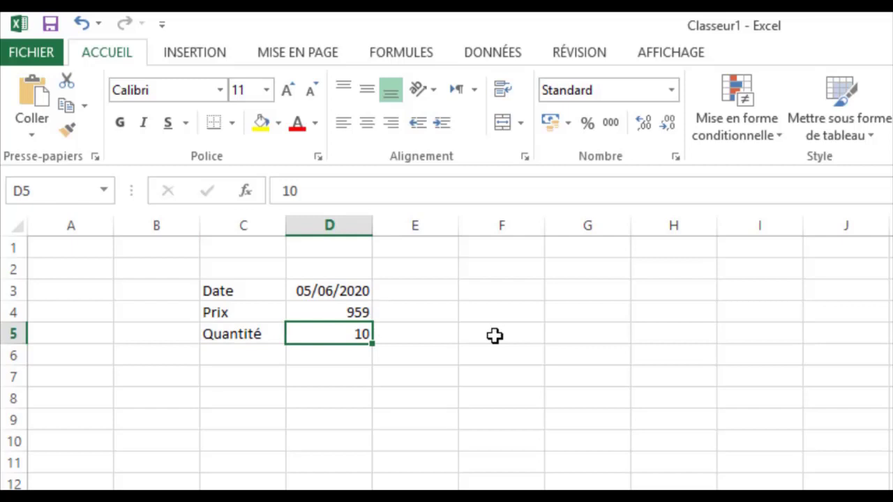
left_click(335, 403)
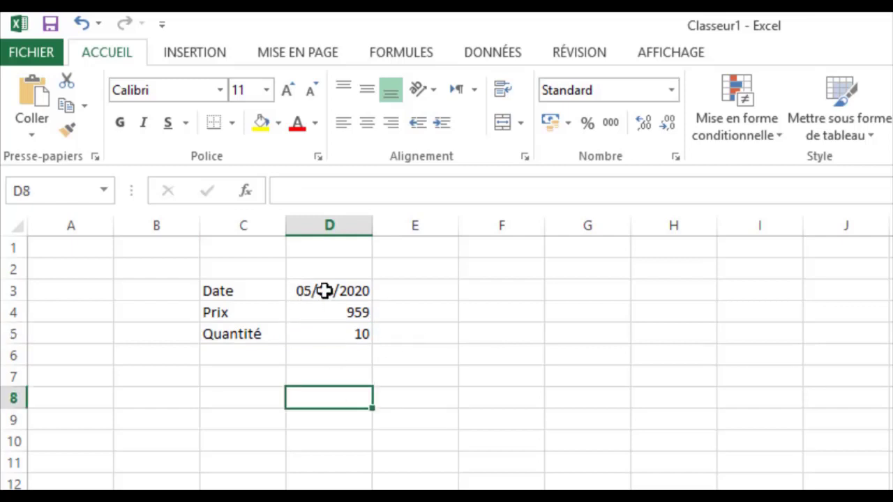
left_click(325, 291)
left_click(326, 330)
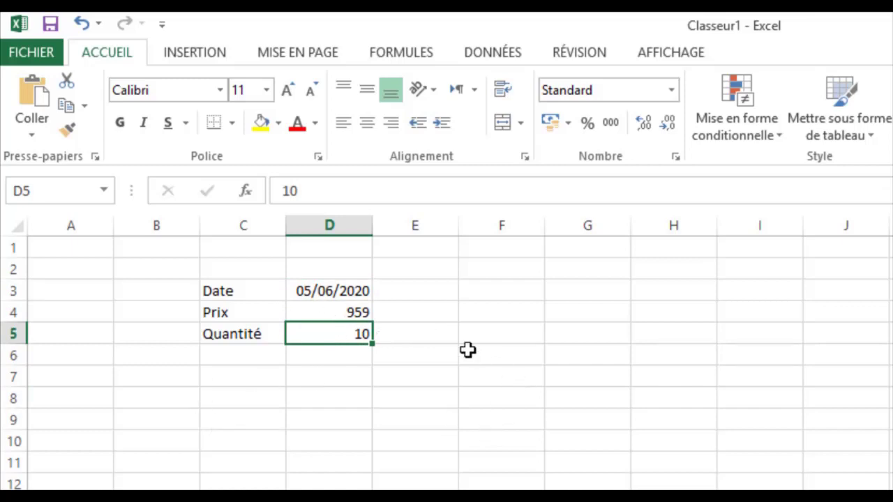
left_click(421, 355)
left_click(647, 383)
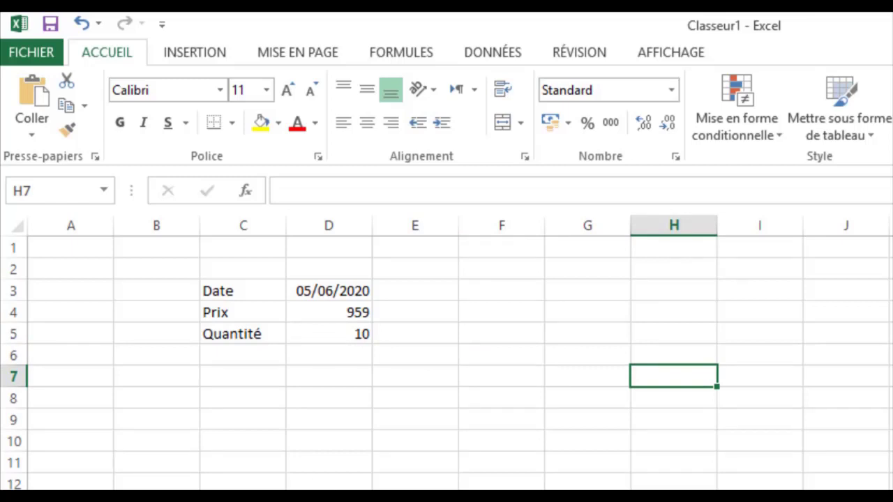
left_click(351, 471)
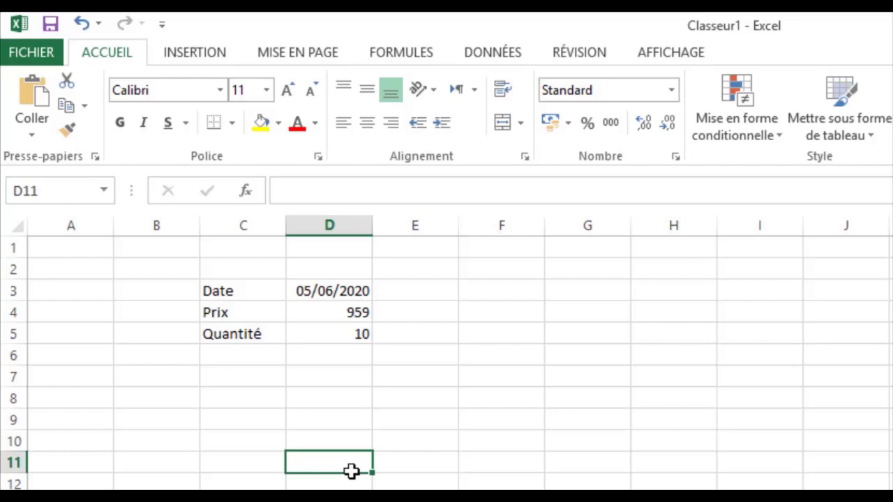
left_click(315, 293)
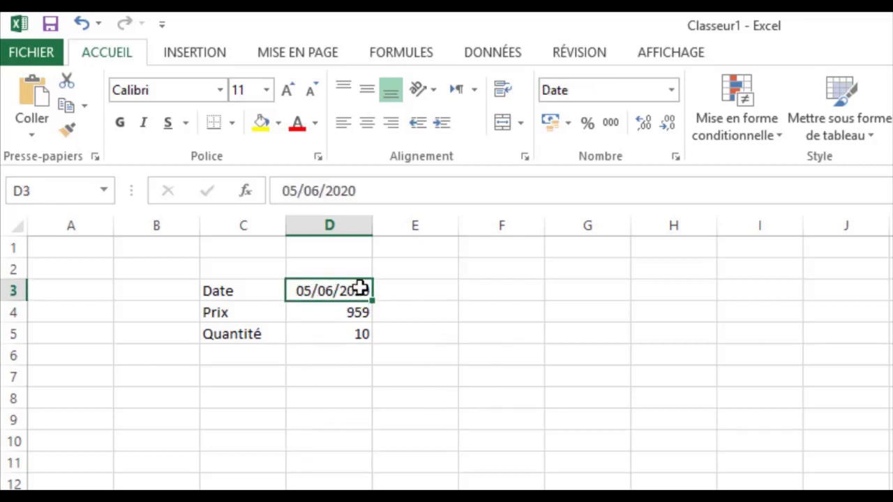
left_click(419, 294)
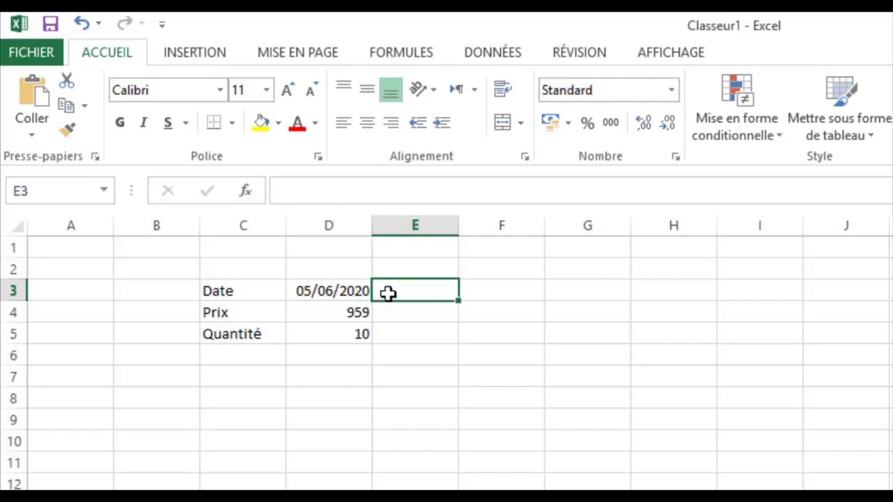
left_click(317, 291)
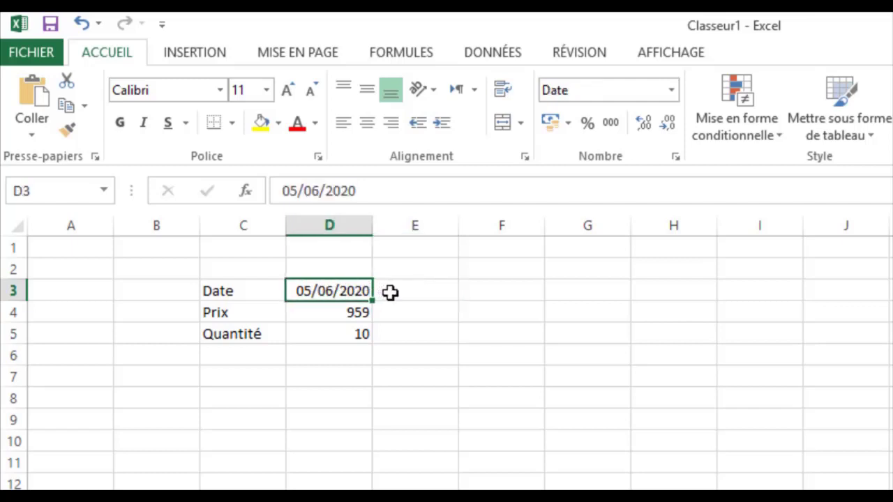
left_click(276, 426)
left_click(318, 289)
Step: Open Format Cells for D3 and preview the Standard, number, time and percentage formats, then return to Date
right_click(320, 292)
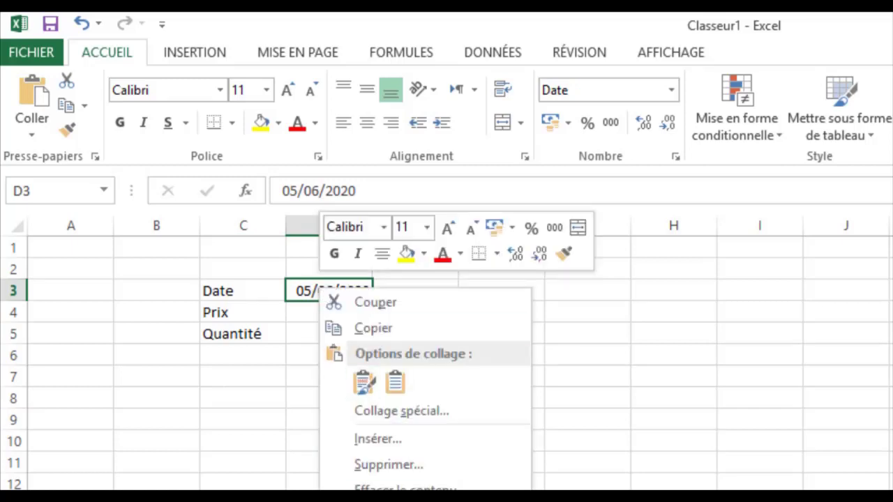
key("ctrl+1")
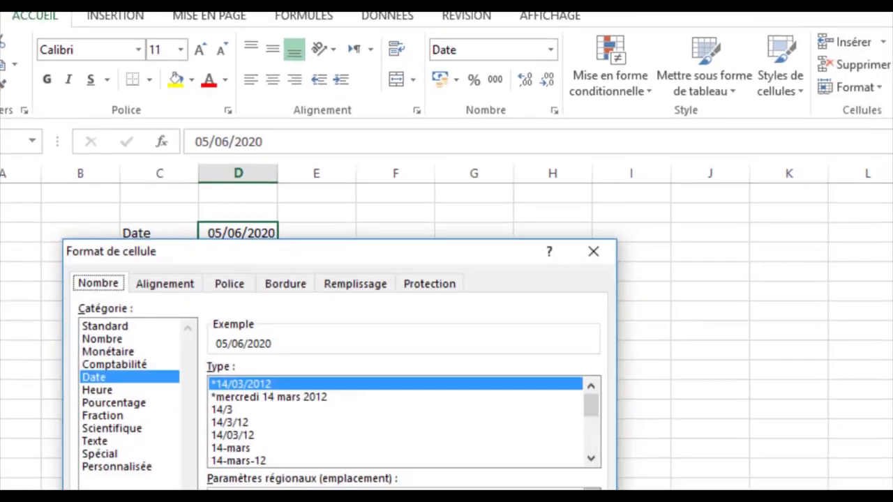
left_click(58, 286)
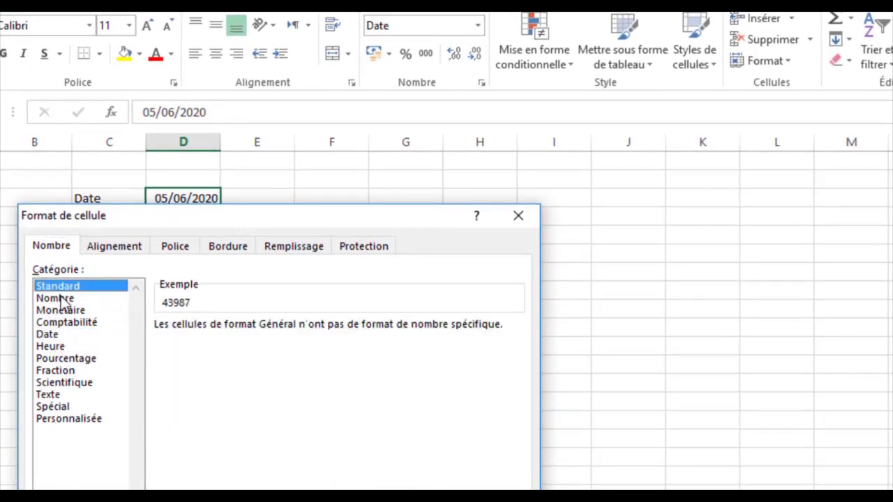
left_click(60, 298)
left_click(66, 310)
left_click(63, 323)
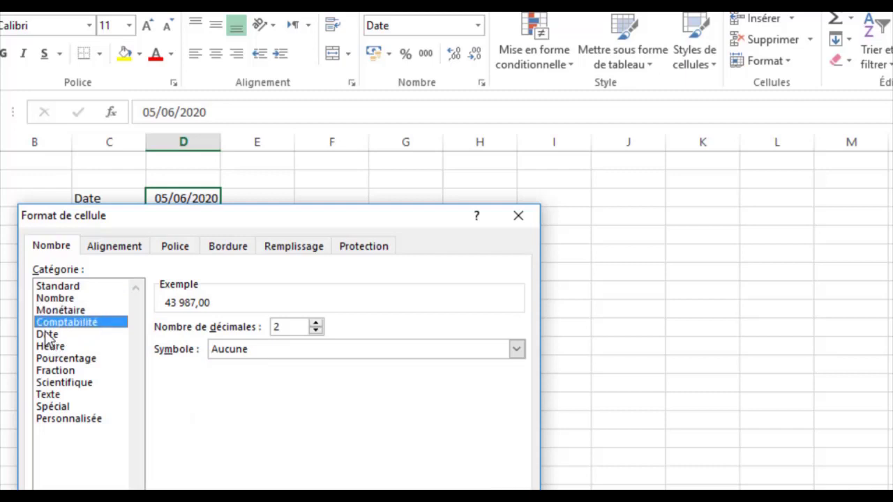
left_click(47, 335)
left_click(50, 346)
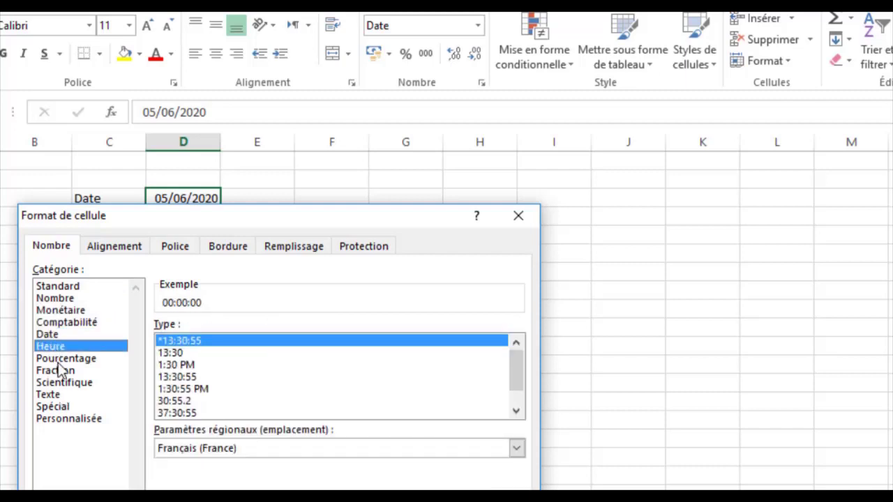
left_click(63, 358)
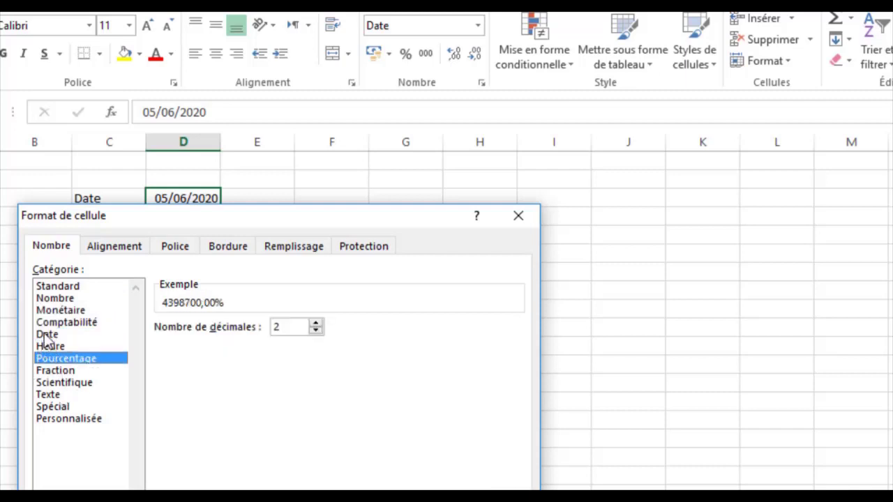
left_click(47, 336)
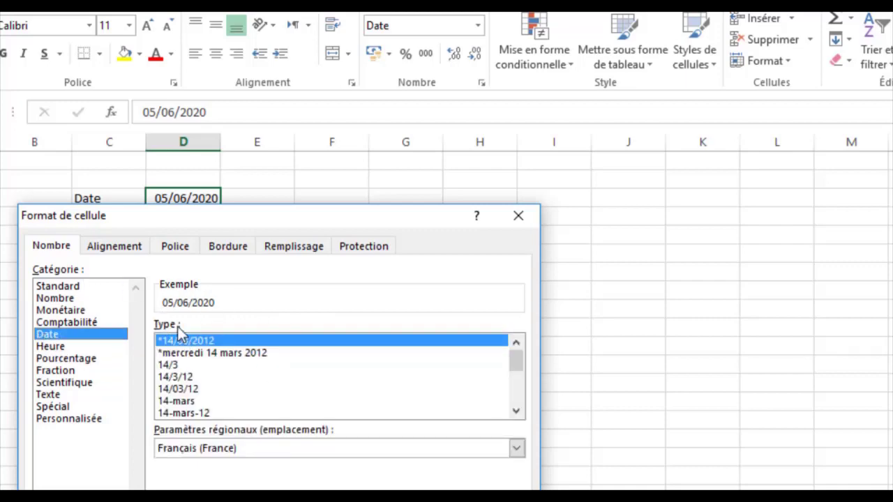
Step: Apply the *mercredi 14 mars 2012 date type so D3 reads vendredi 5 juin 2020
left_click_drag(167, 221, 488, 171)
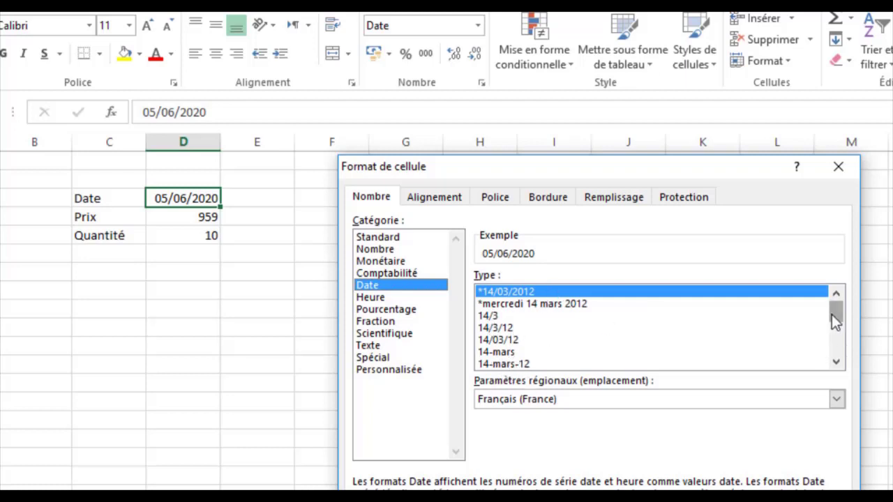
mouse_move(835, 314)
left_mouse_down()
mouse_move(836, 358)
mouse_move(834, 309)
left_mouse_up()
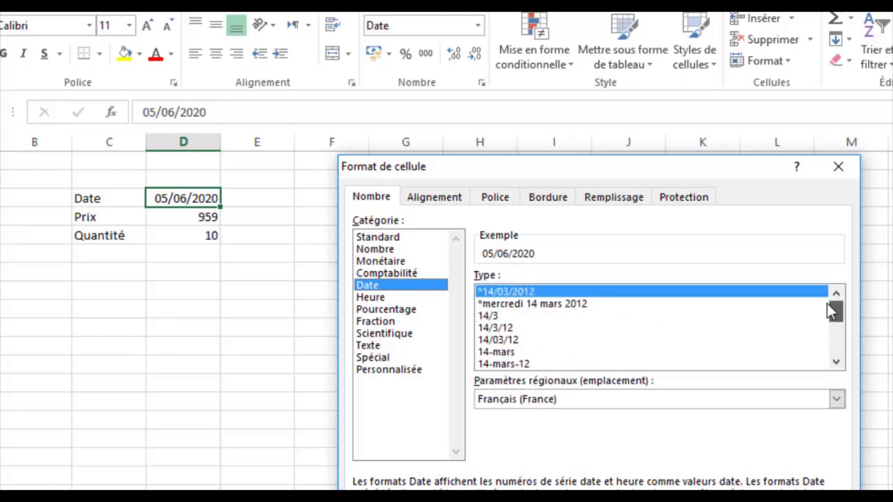
left_click(530, 304)
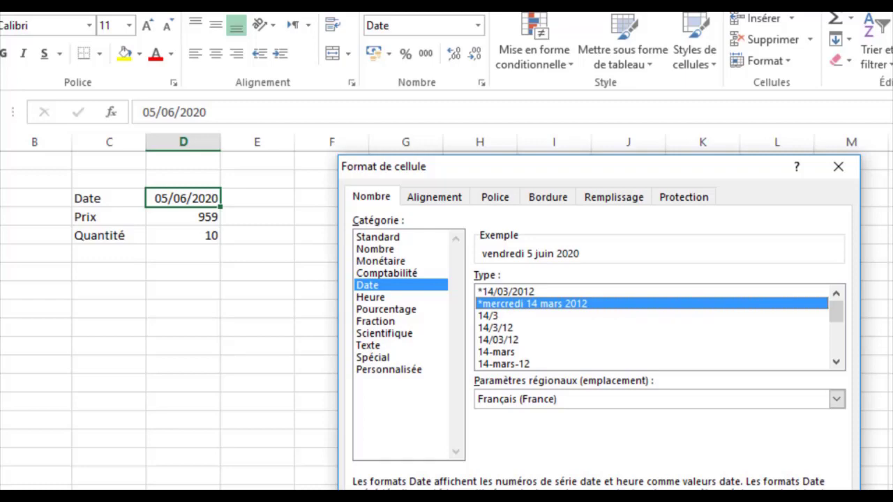
key("Return")
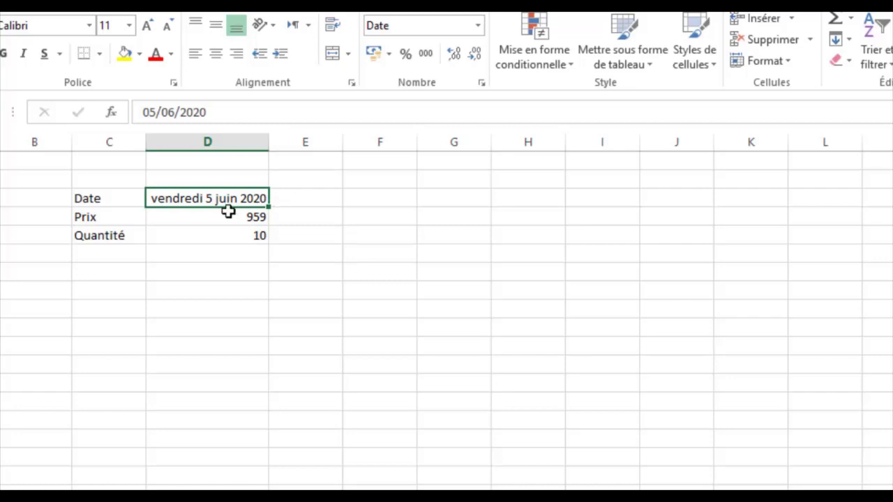
left_click(227, 213)
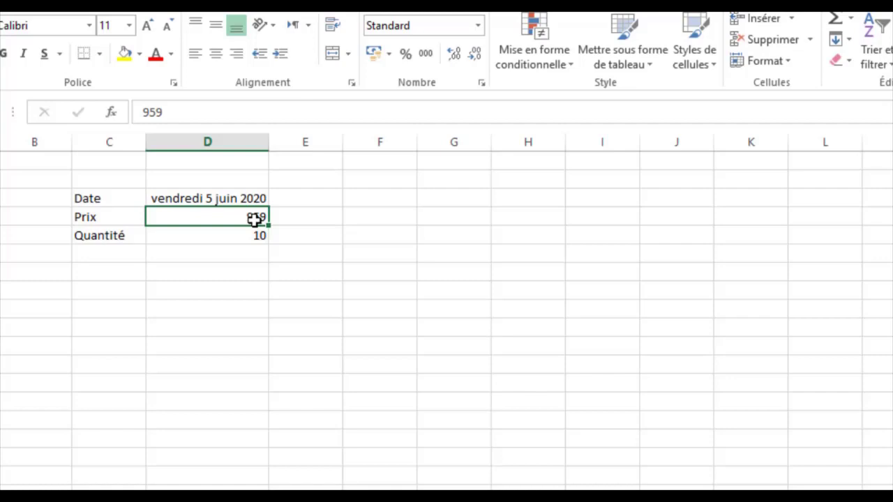
left_click(194, 270)
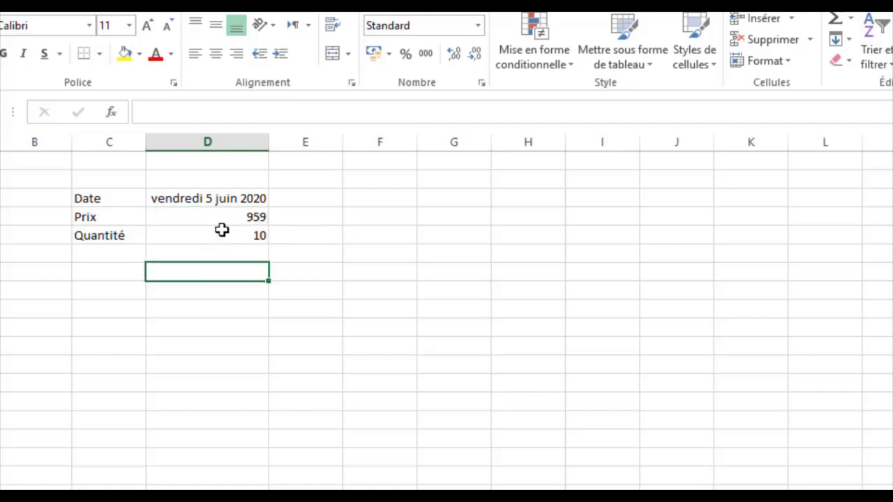
left_click(222, 221)
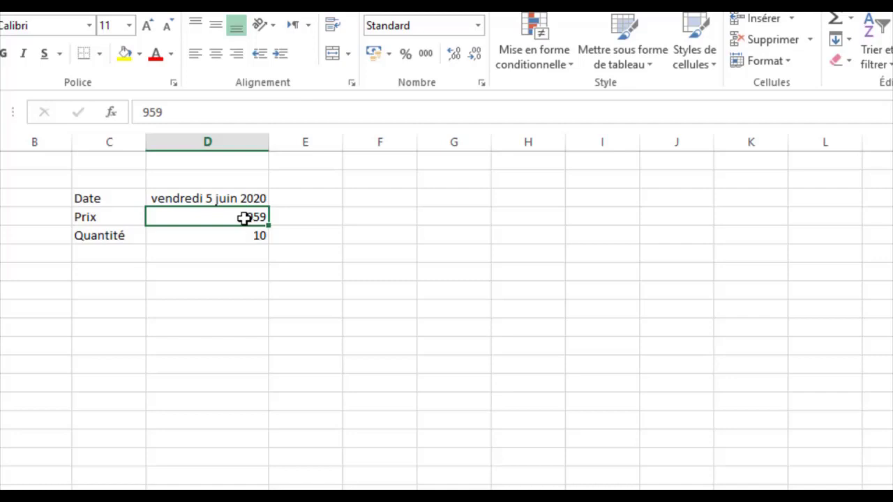
left_click(226, 252)
left_click(223, 216)
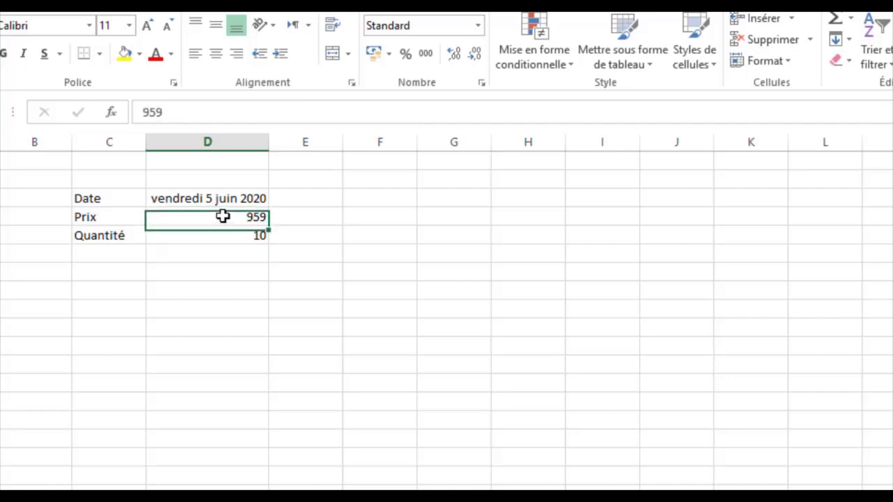
Step: Give the Prix cell the Comptabilité format with 2 decimal places
right_click(223, 217)
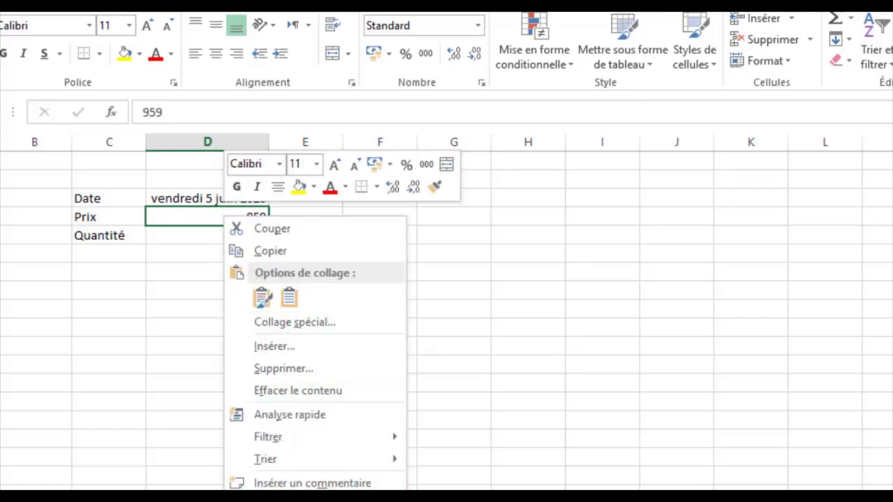
left_click(300, 495)
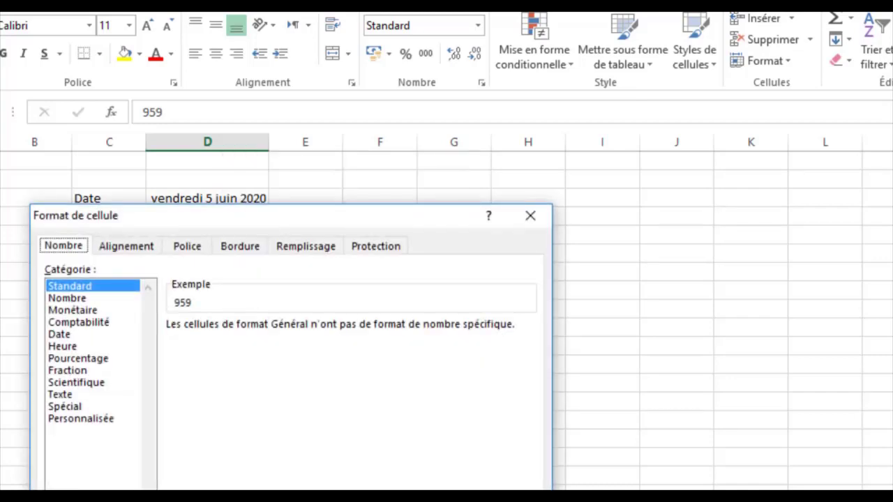
left_click(90, 323)
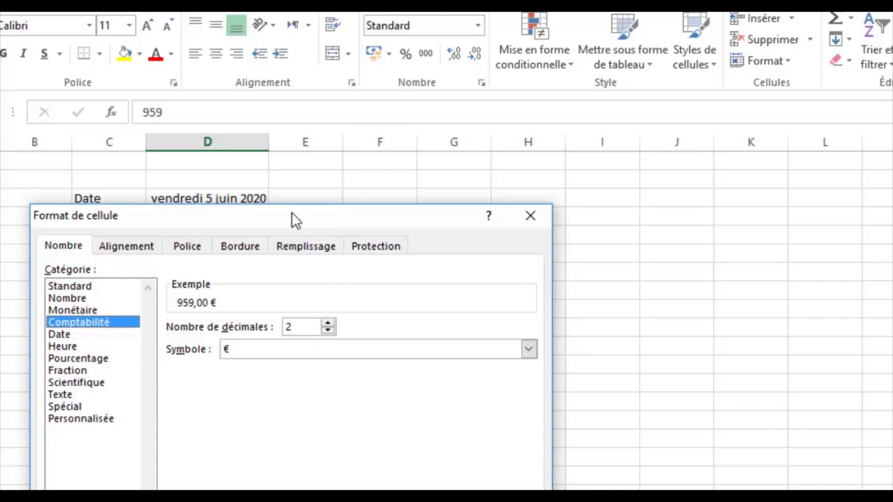
left_click(328, 326)
left_click(328, 325)
left_click(331, 330)
left_click(331, 330)
left_click(331, 330)
left_click(328, 326)
left_click(293, 326)
Step: Set the currency symbol to MAD Tamazight (arabe, Maroc) so the price reads 959,00 MAD
left_click(277, 351)
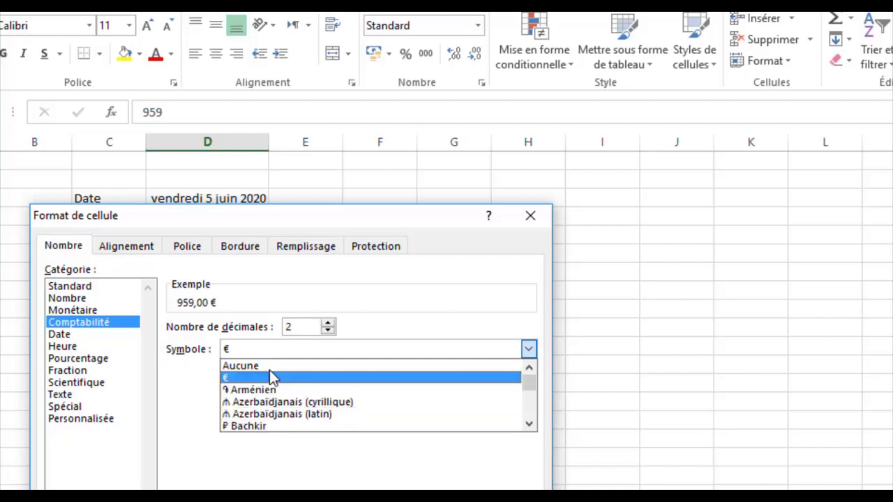
left_click(529, 424)
left_click(529, 424)
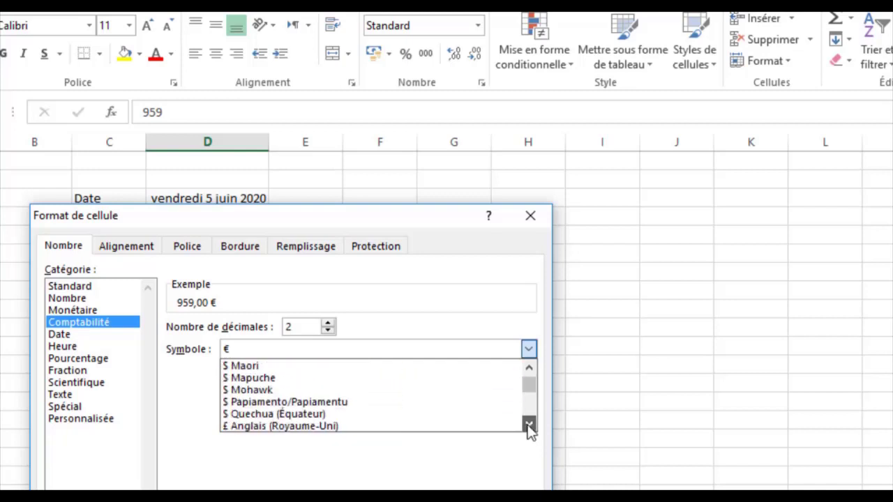
left_click(527, 409)
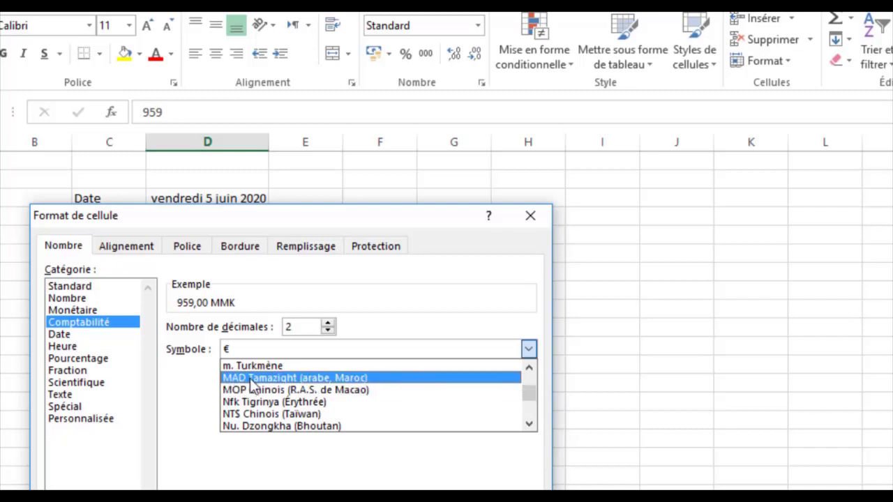
left_click(251, 378)
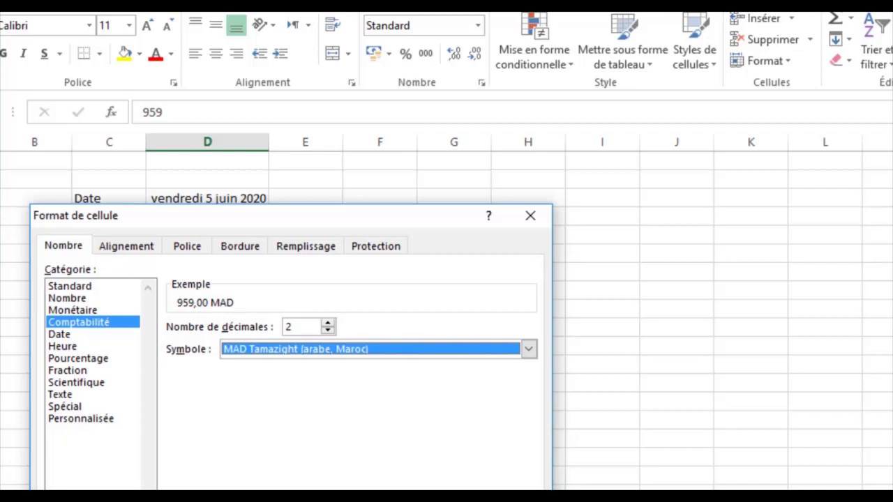
key("Return")
left_click(363, 333)
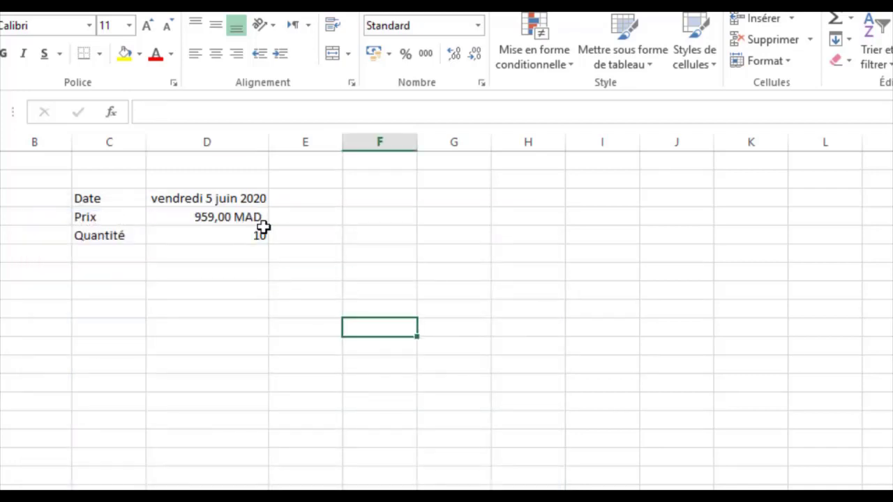
left_click(241, 237)
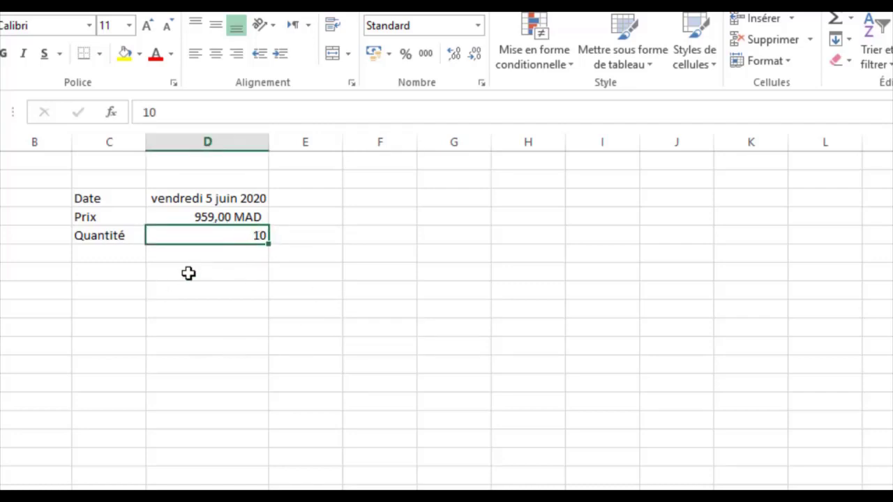
Step: Format the Quantité cell as Number with 0 decimals and red negative numbers, keeping it at 10
right_click(248, 237)
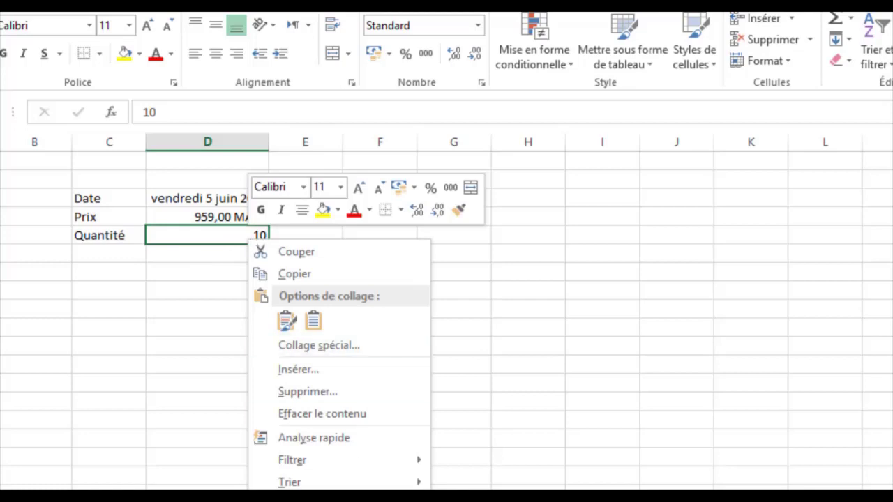
left_click(314, 488)
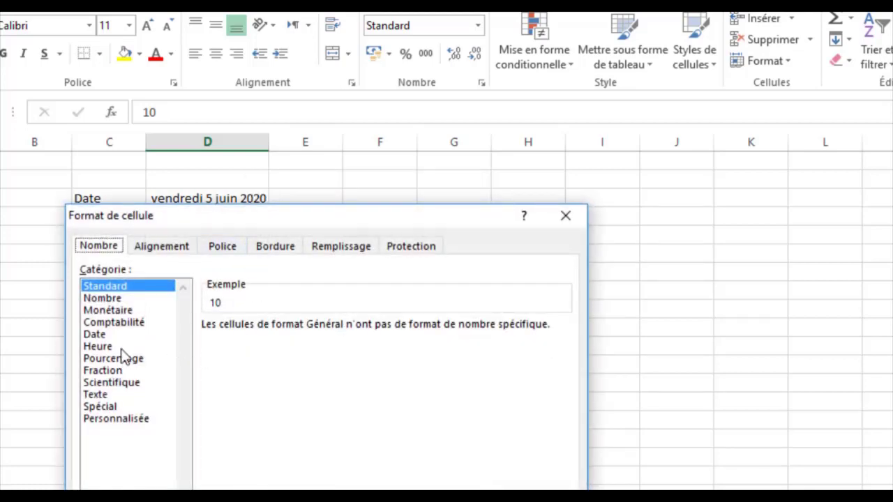
left_click(110, 300)
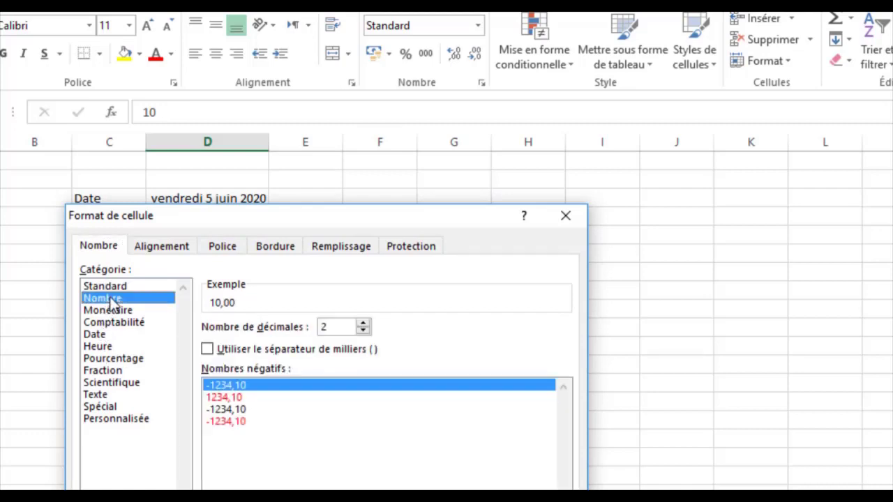
left_click(226, 397)
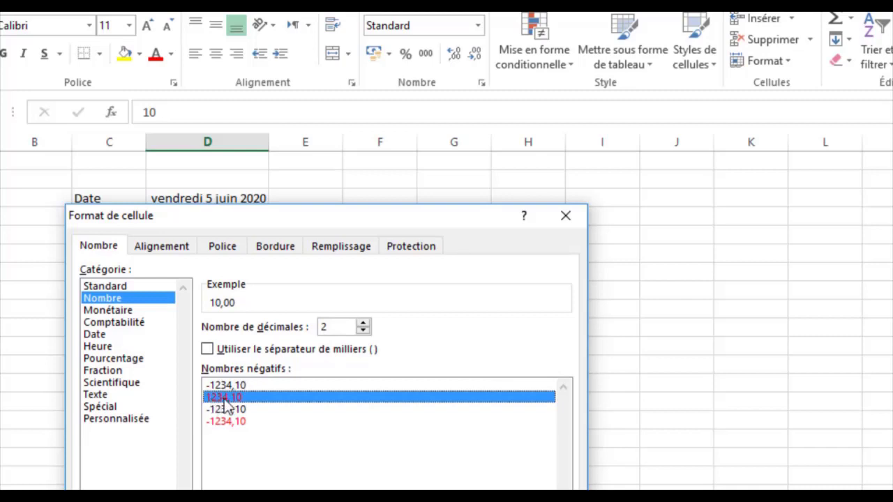
left_click(363, 323)
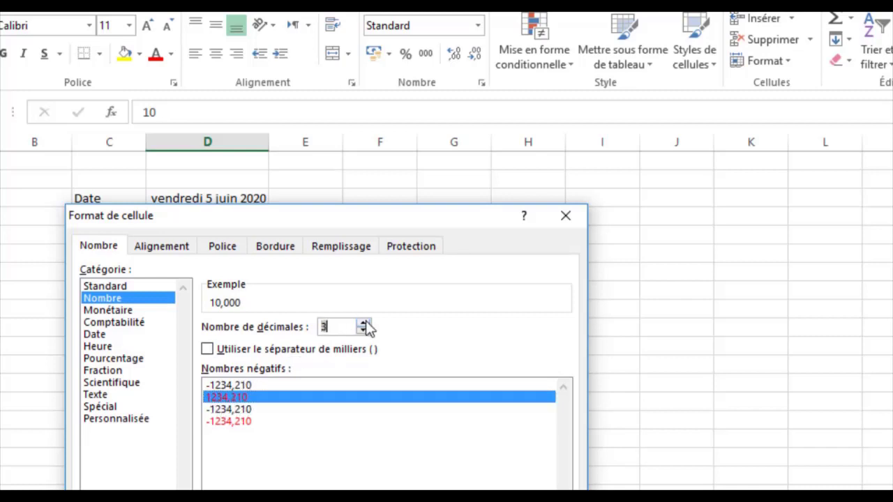
left_click(363, 323)
left_click(363, 330)
left_click(362, 330)
left_click(363, 330)
left_click(363, 330)
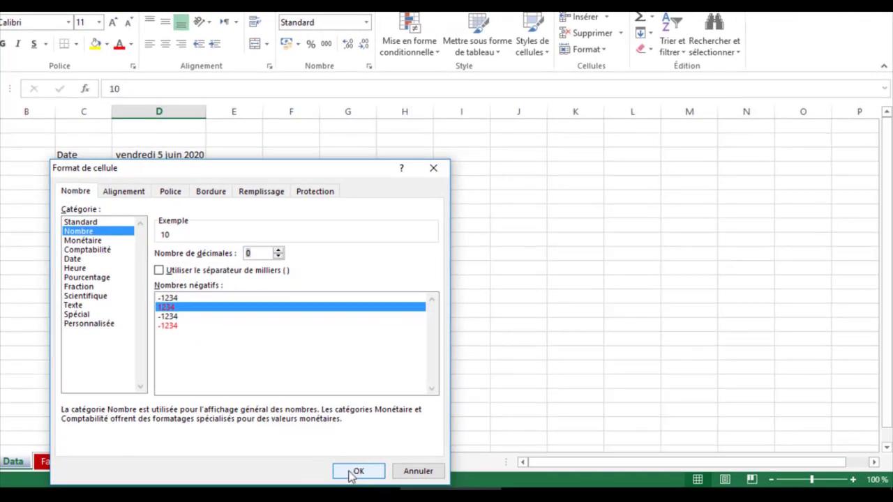
left_click(352, 473)
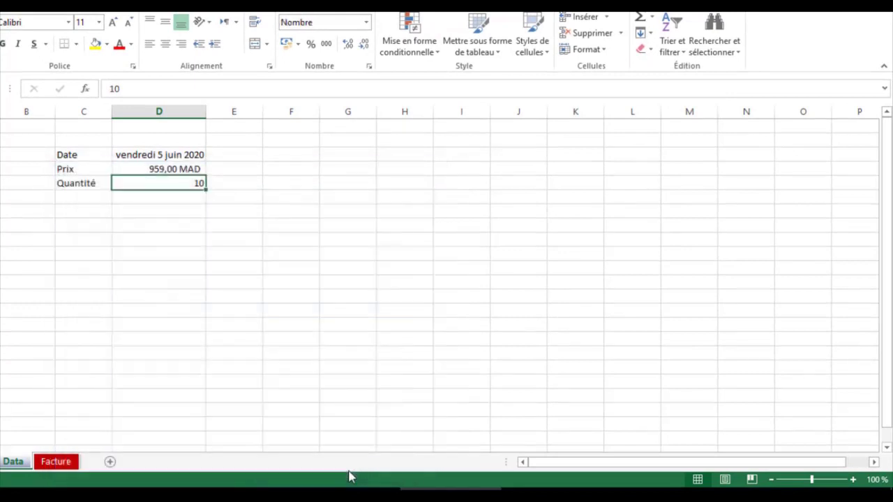
Step: Enter the label Date in F3 and the date 02/05/2020 in G3
left_click(202, 256)
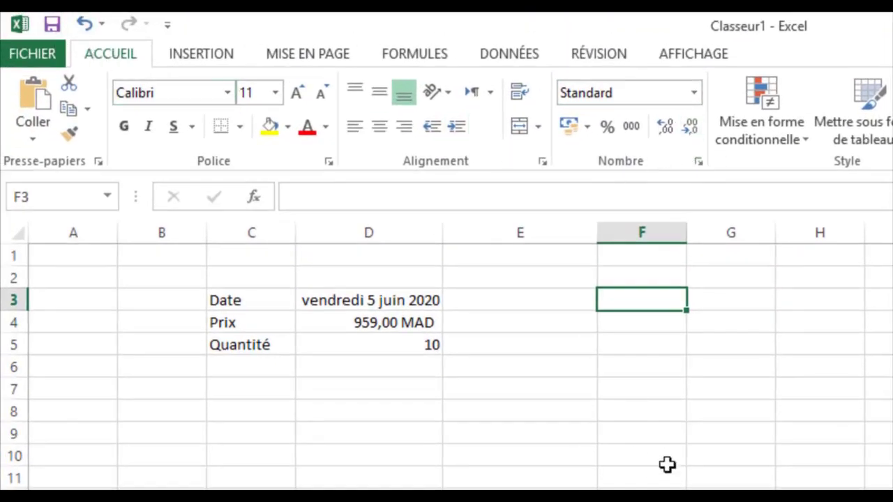
left_click(671, 392)
left_click(636, 303)
type("Date")
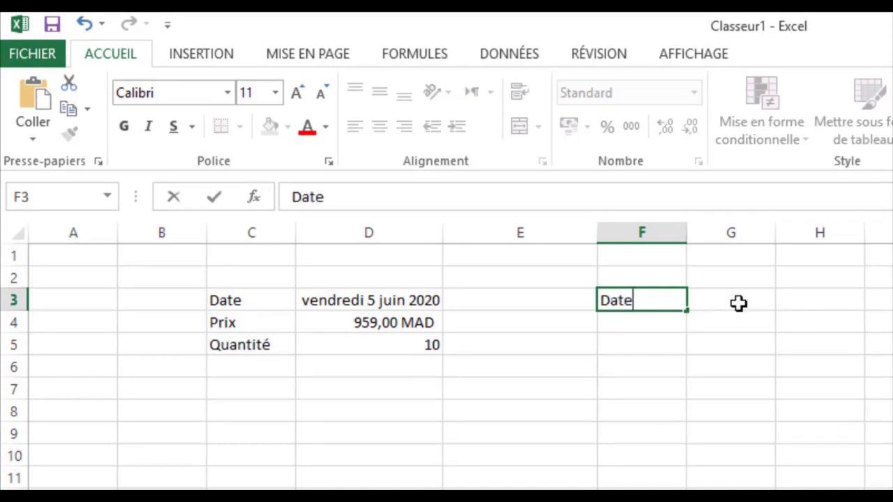
left_click(739, 302)
type("0")
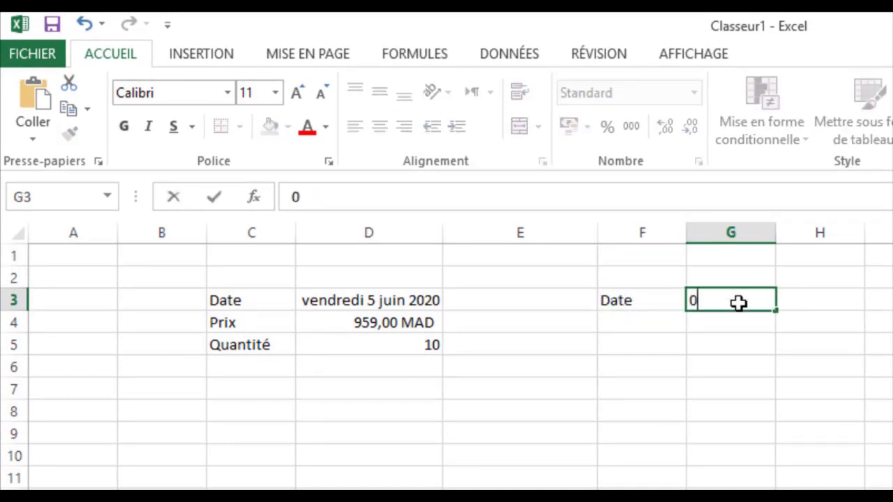
type("2/")
type("0")
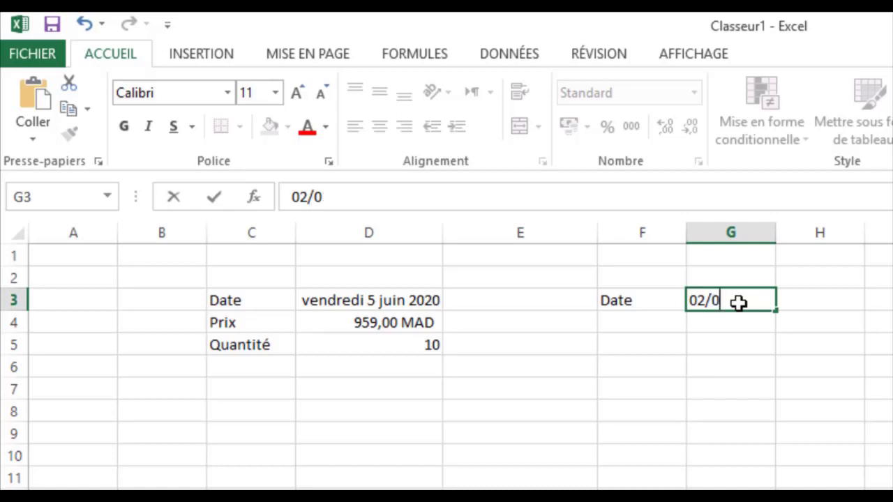
type("5/")
type("2020")
key("Return")
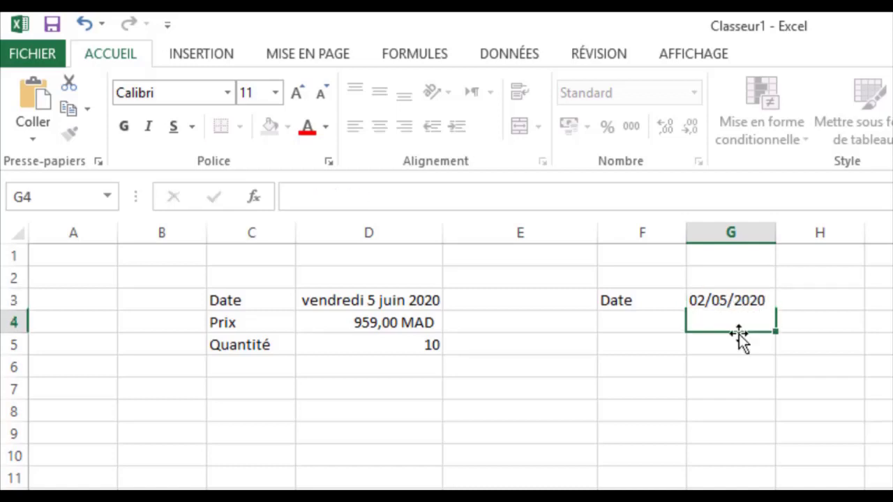
Step: Show G3 as a long date, reading samedi 2 mai 2020
left_click(751, 300)
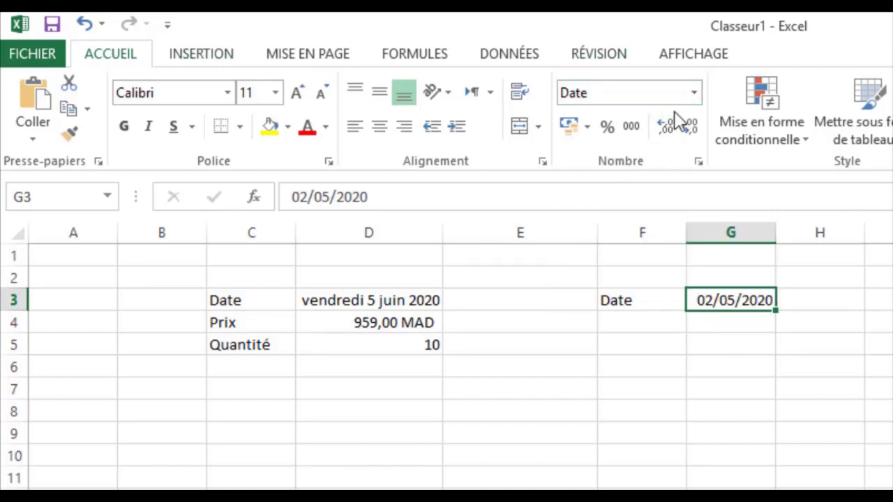
left_click(700, 92)
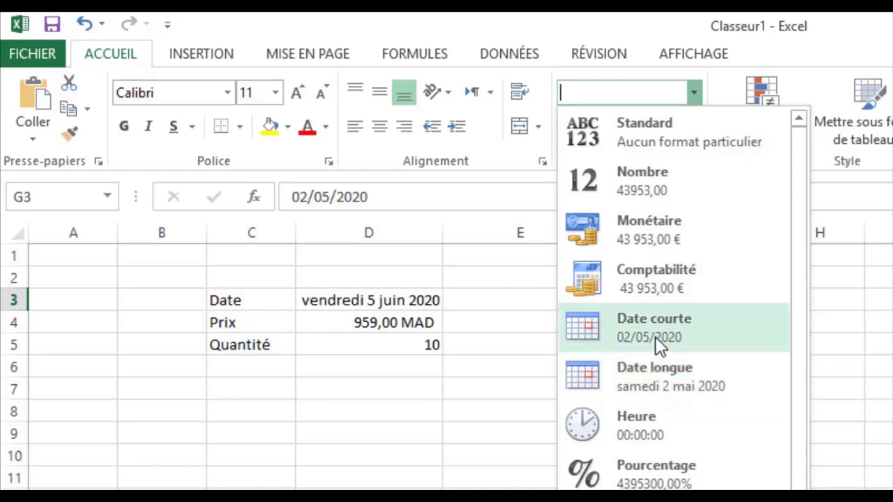
left_click(648, 373)
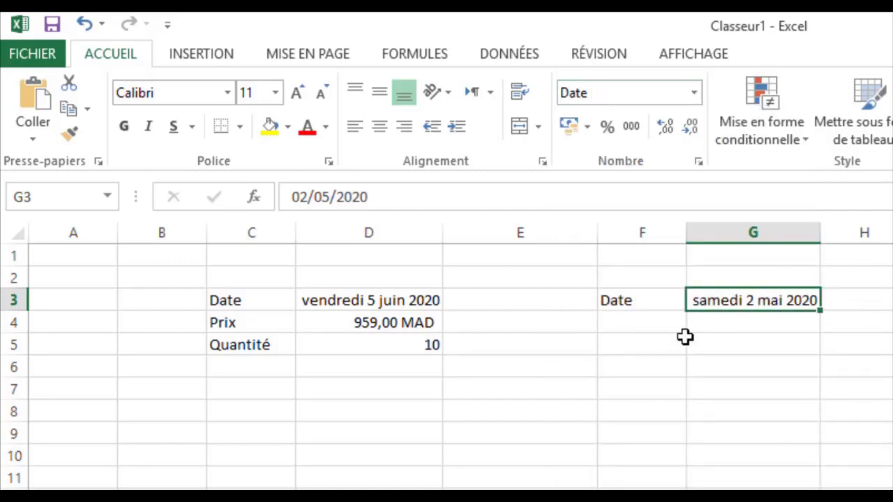
Step: Enter the label prix in F4 and the value 99 in G4
left_click(638, 325)
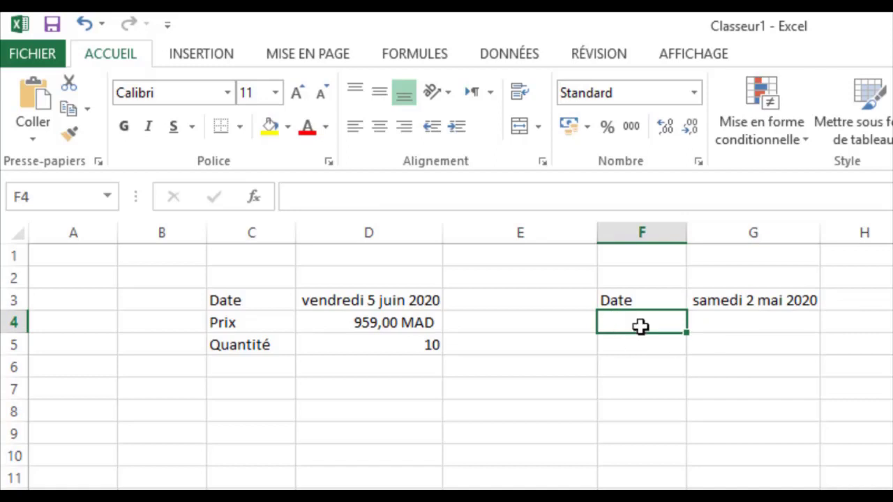
type("pr")
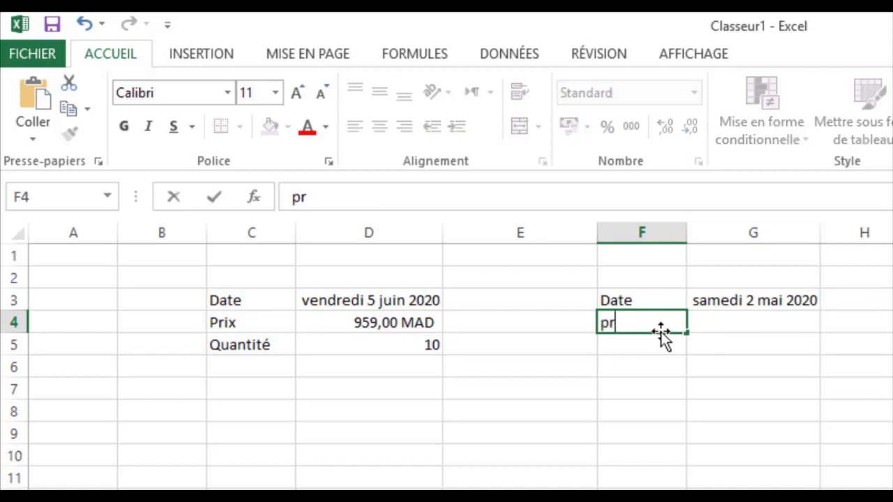
type("ix")
left_click_drag(670, 422, 759, 323)
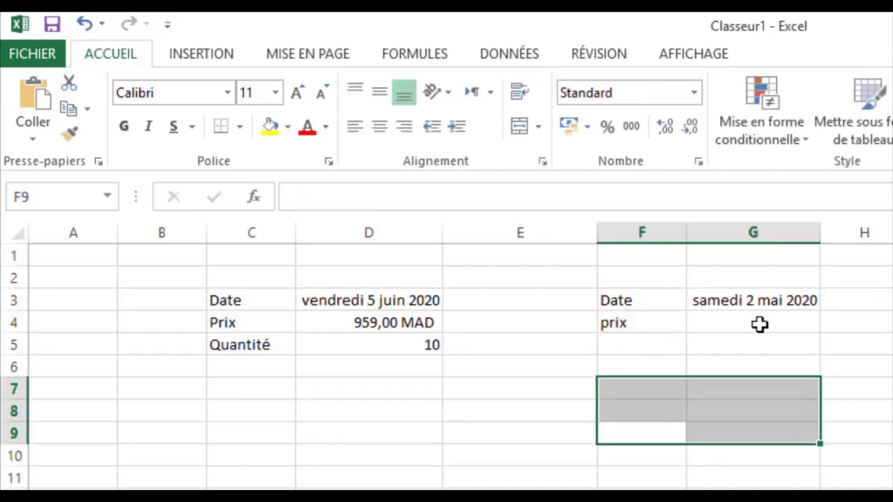
left_click(759, 323)
type("99")
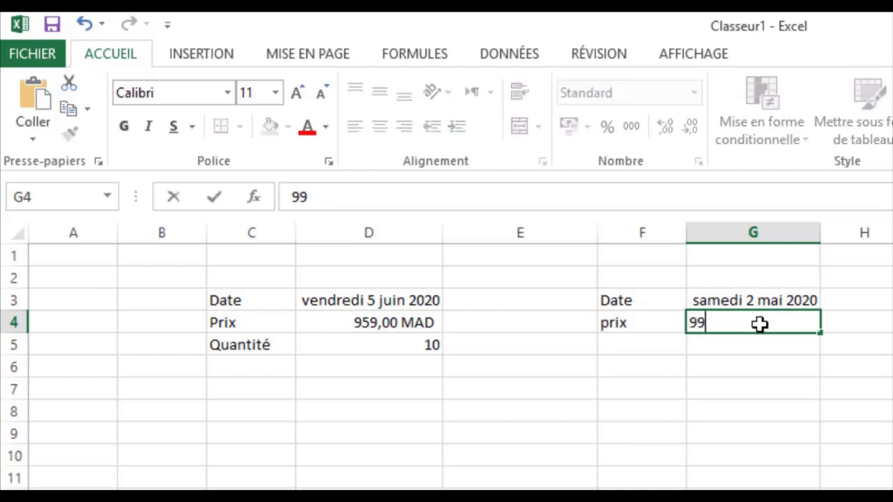
left_click(754, 371)
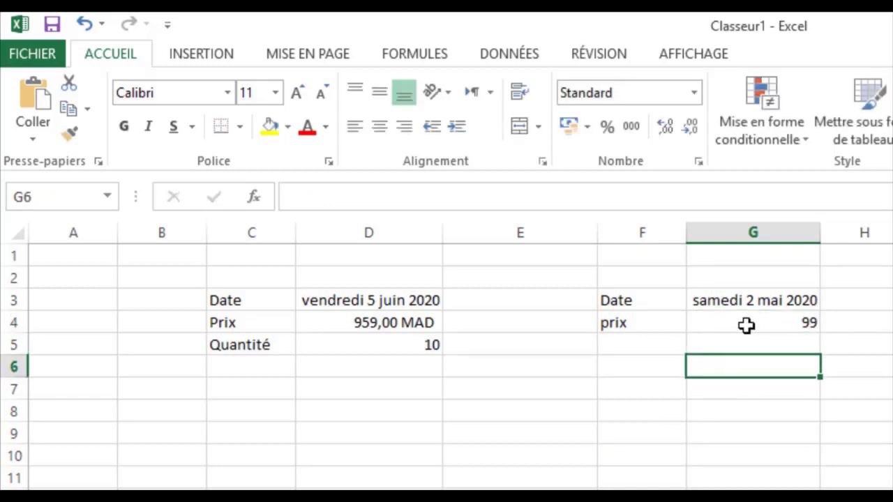
Step: Format G4 as Comptabilité with the MAD currency symbol so it reads 99,00 MAD
left_click(749, 324)
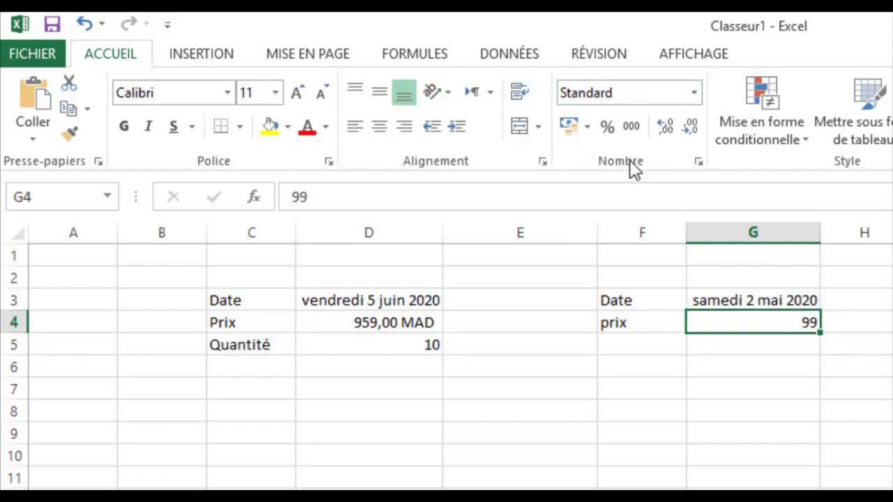
left_click(692, 94)
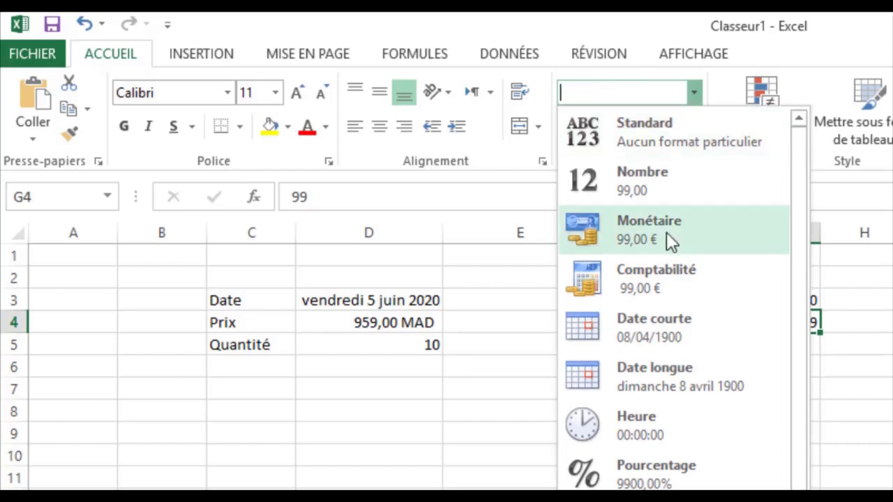
left_click(663, 276)
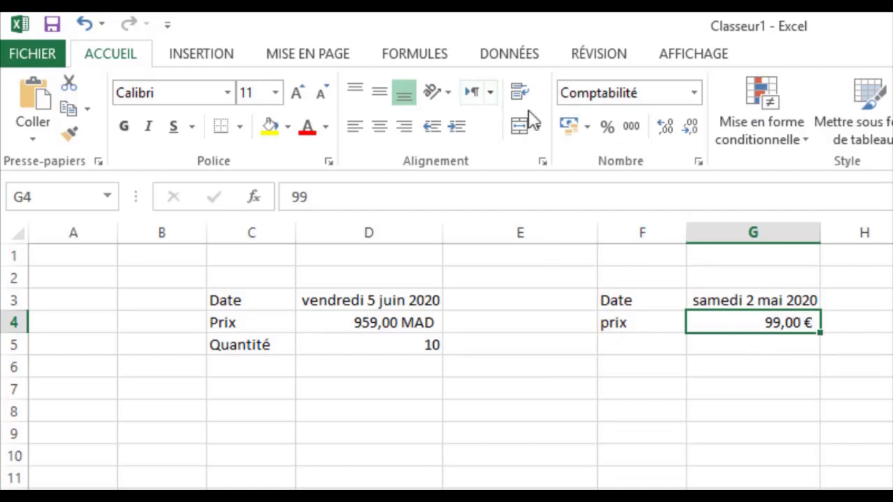
left_click(586, 124)
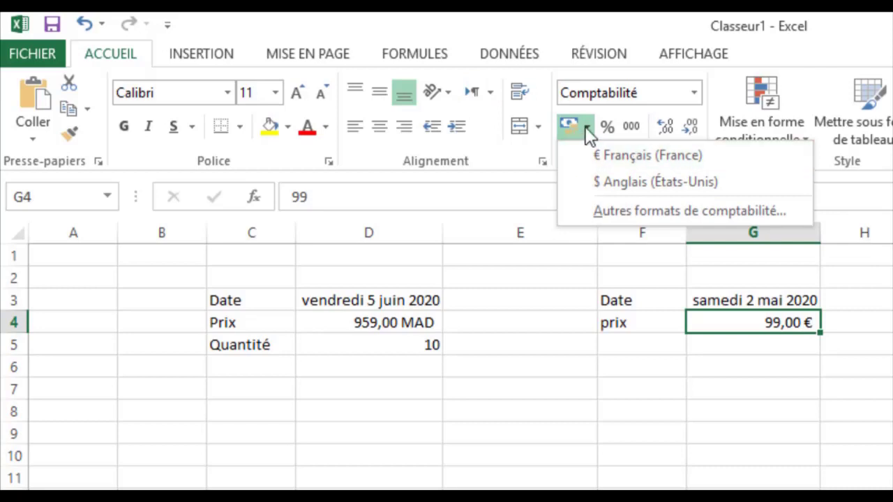
left_click(712, 209)
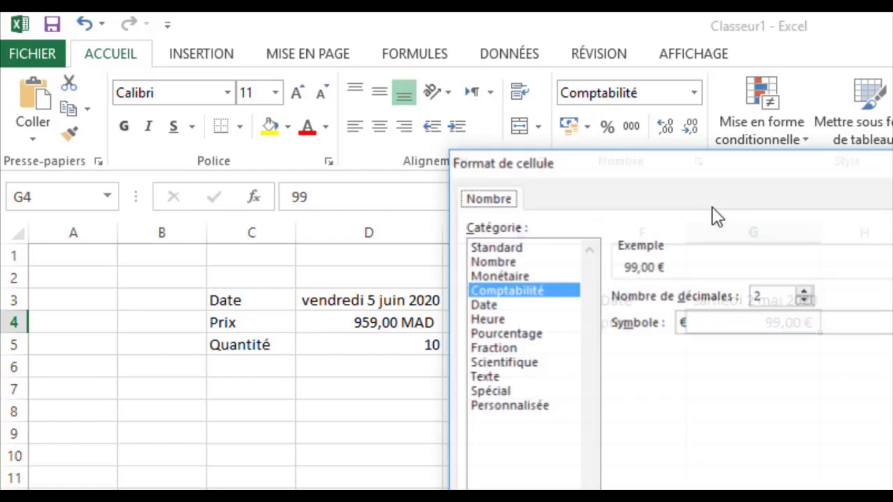
left_click(712, 325)
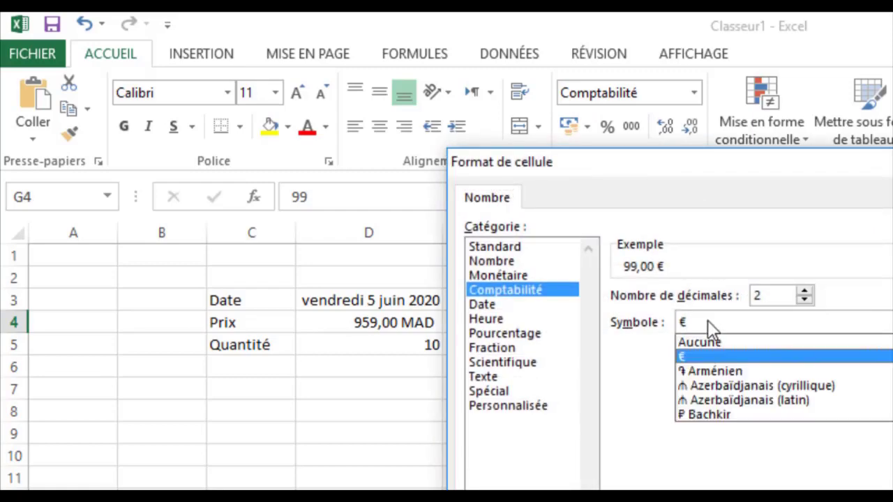
type("MAD")
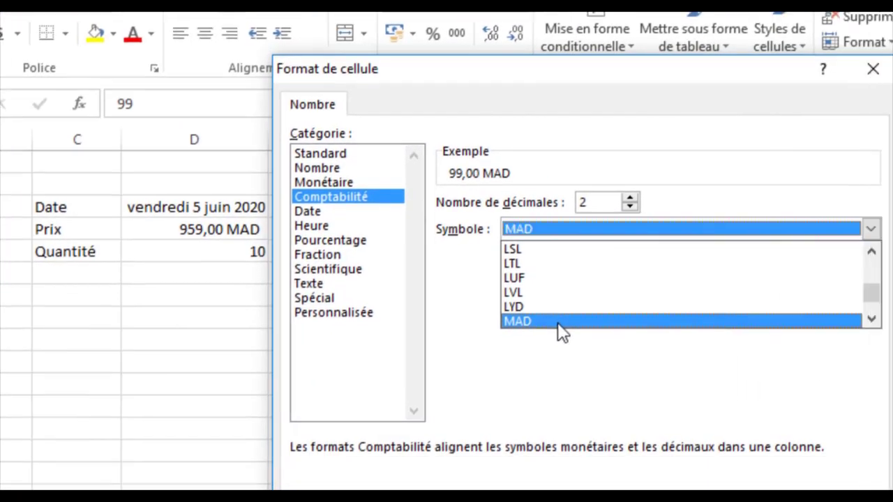
left_click(728, 416)
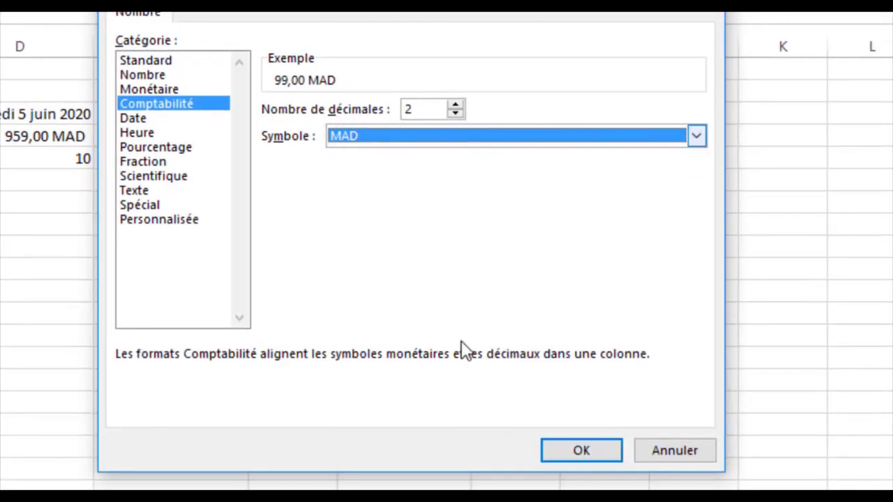
left_click(566, 446)
Step: Enter the label Quantité in F5 and the value 5 in G5
left_click(405, 204)
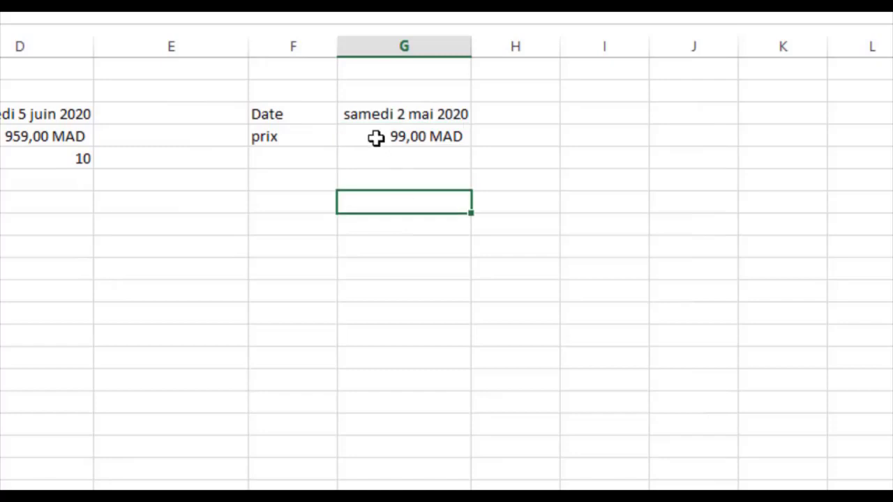
left_click(373, 155)
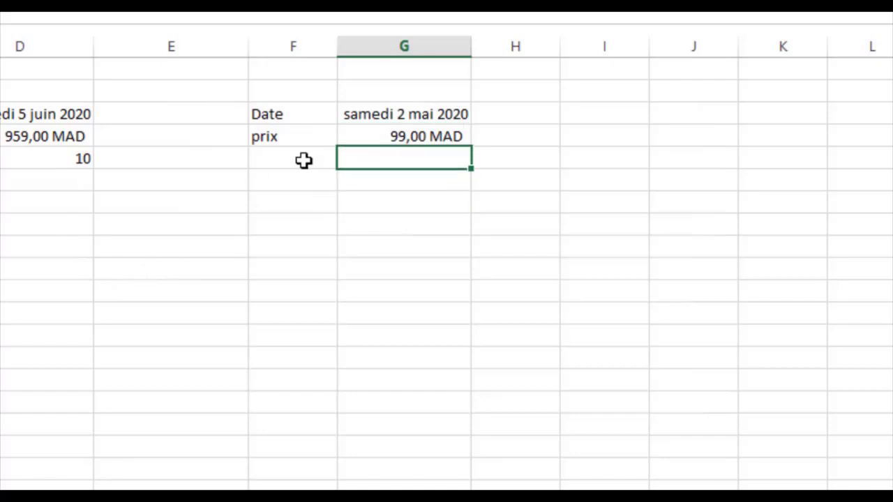
left_click(277, 159)
type("Q")
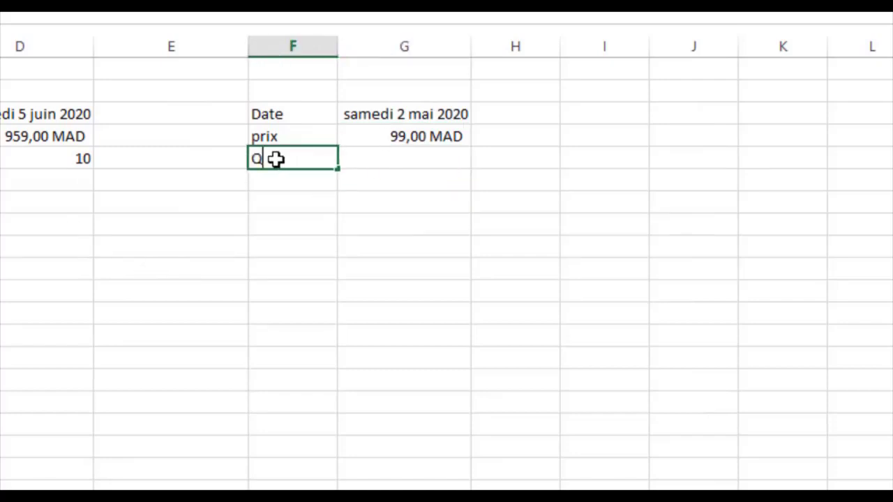
type("uantit")
type("é")
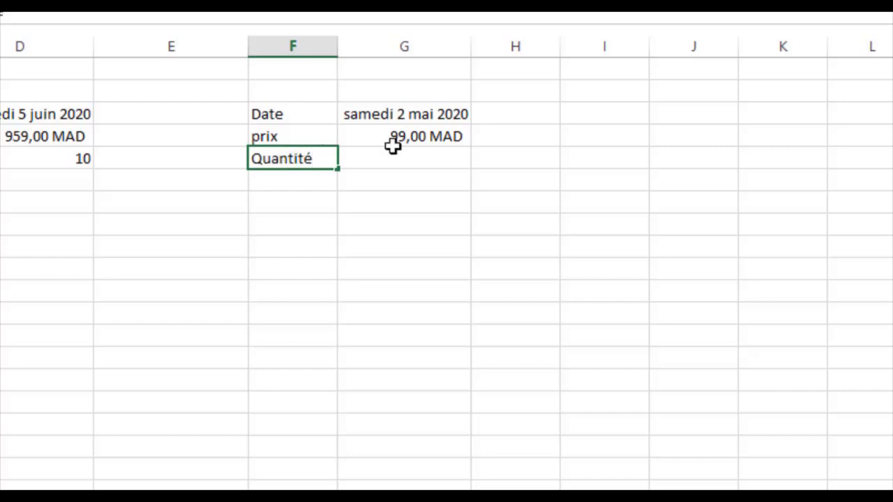
left_click(415, 159)
type("5")
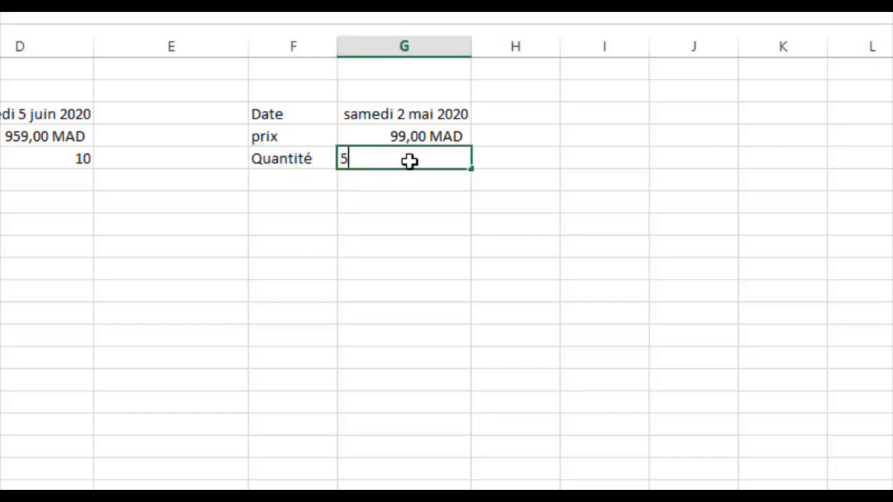
key("Return")
left_click(416, 161)
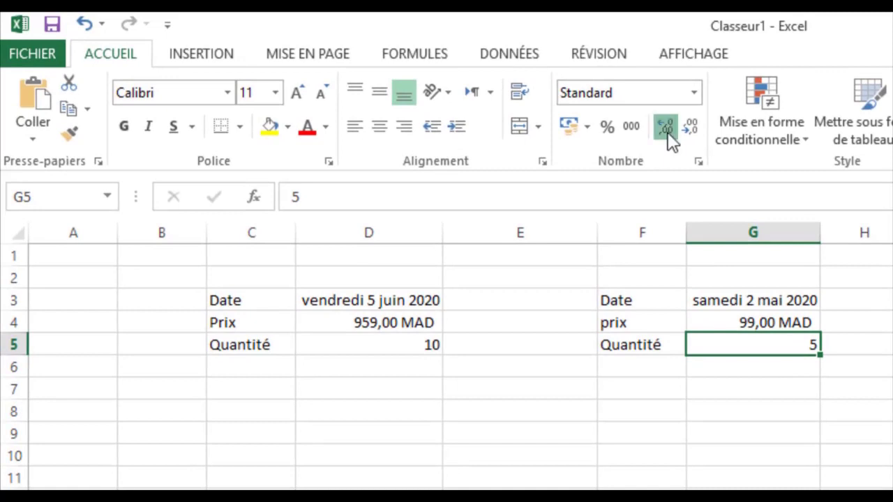
Step: Add several decimal places to G5, then remove them until it shows a plain 5
left_click(667, 136)
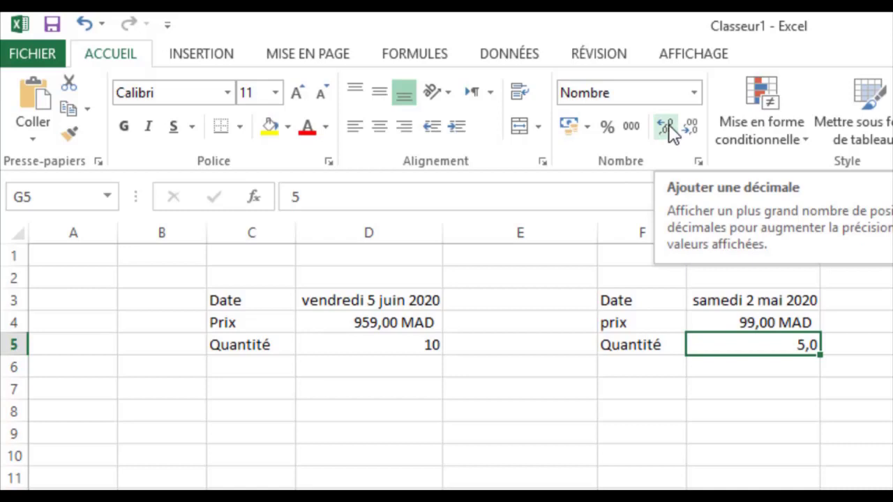
left_click(667, 126)
left_click(667, 127)
left_click(667, 126)
left_click(667, 126)
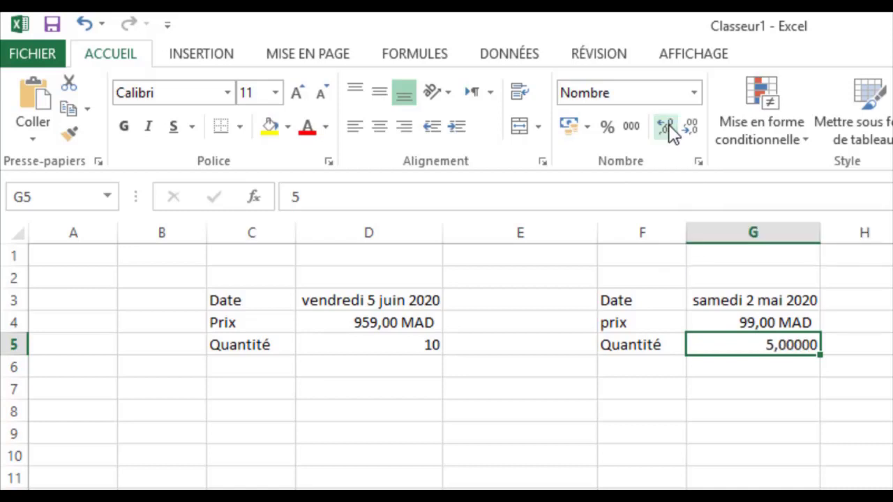
left_click(685, 130)
left_click(686, 130)
left_click(685, 130)
left_click(685, 129)
left_click(685, 129)
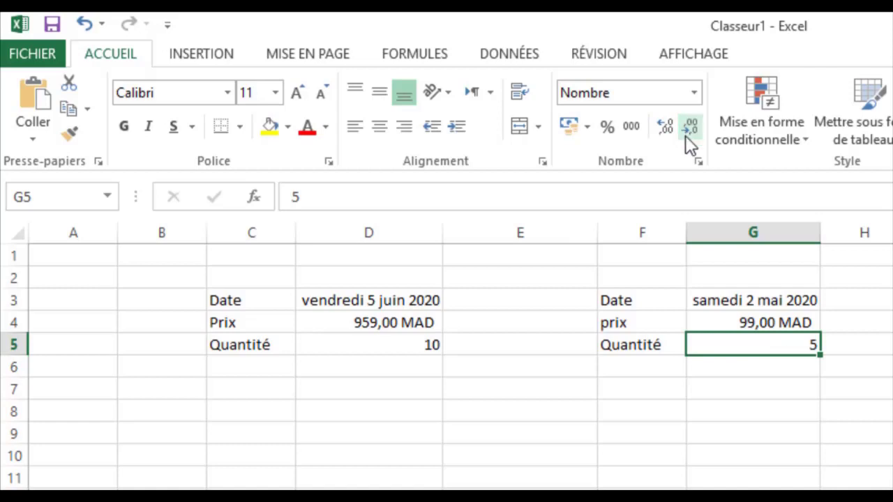
left_click(702, 384)
left_click(706, 342)
left_click(726, 432)
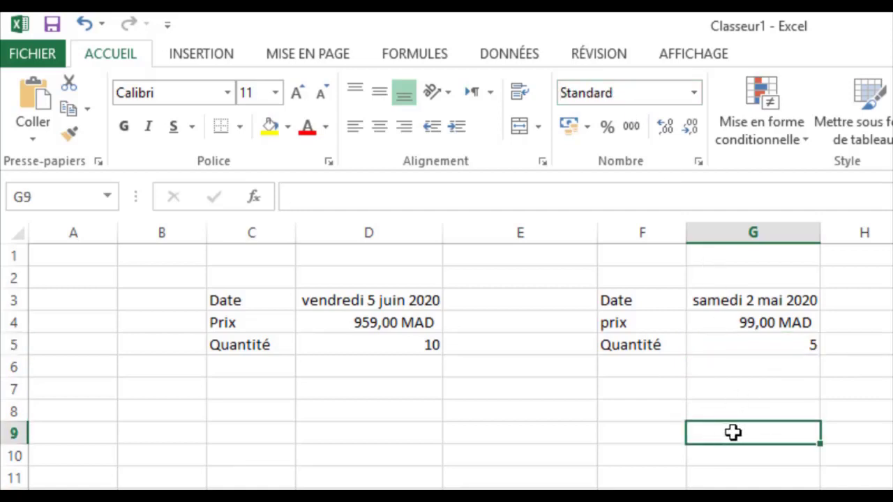
left_click(750, 367)
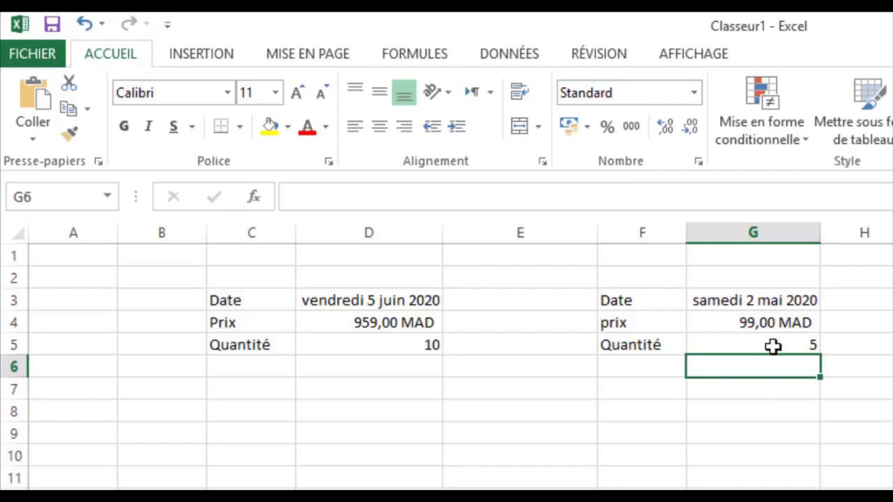
left_click(773, 346)
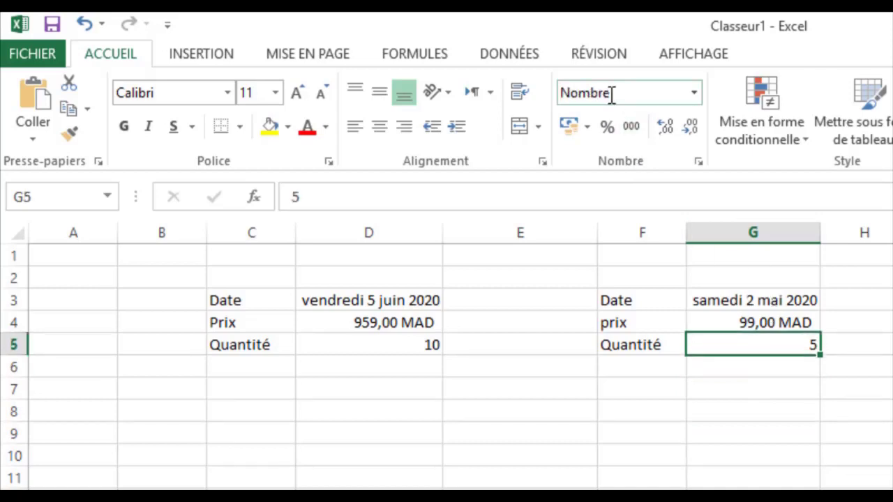
left_click(748, 324)
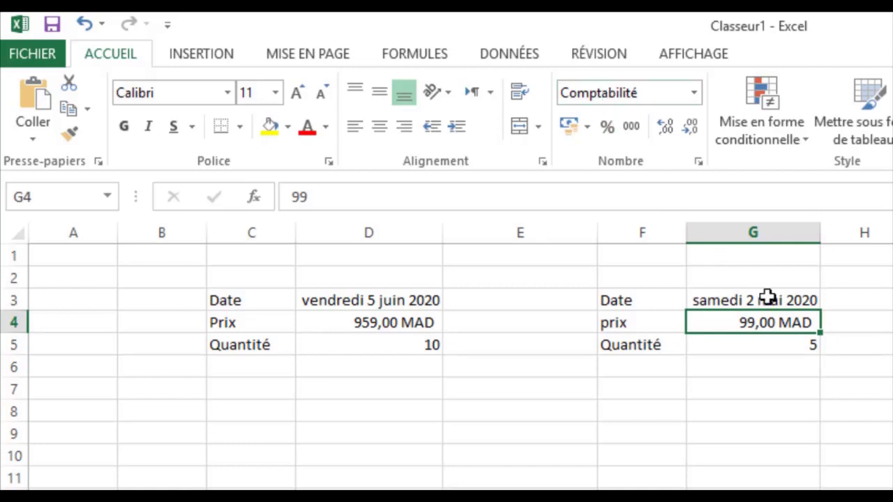
left_click(748, 300)
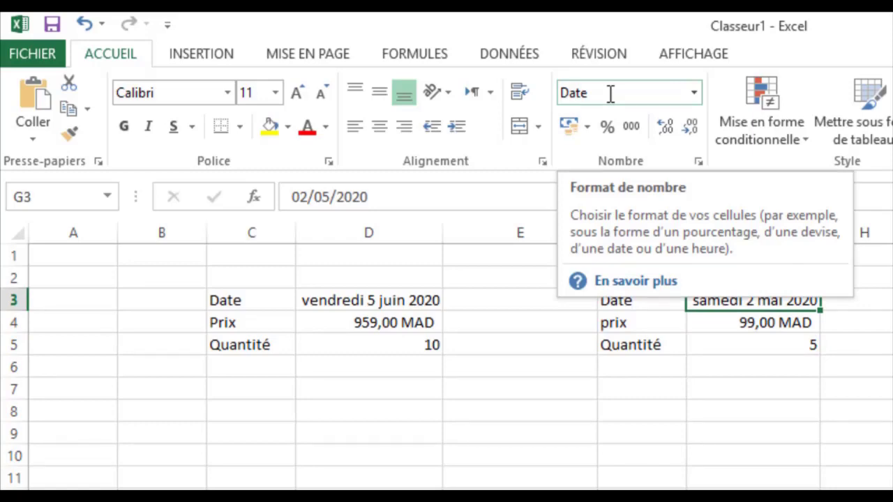
left_click(586, 429)
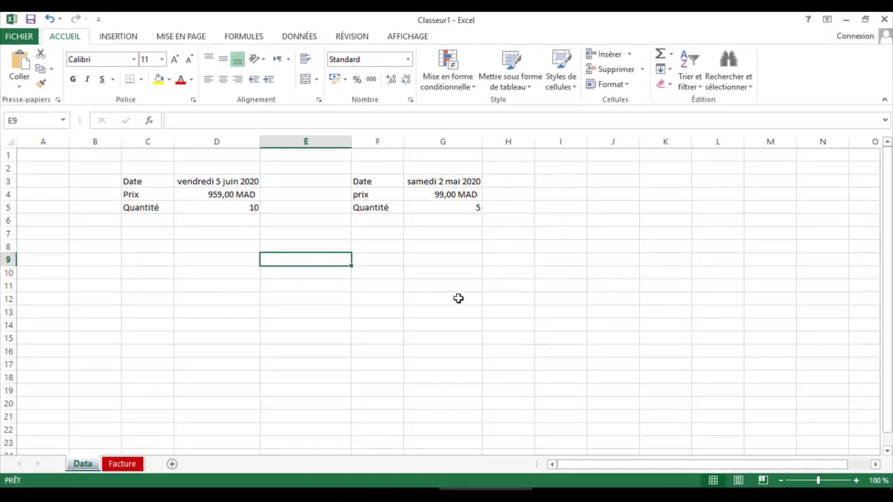
Step: Select I3:I21 and apply the Date number format from the Nombre dropdown
left_click_drag(565, 181, 571, 420)
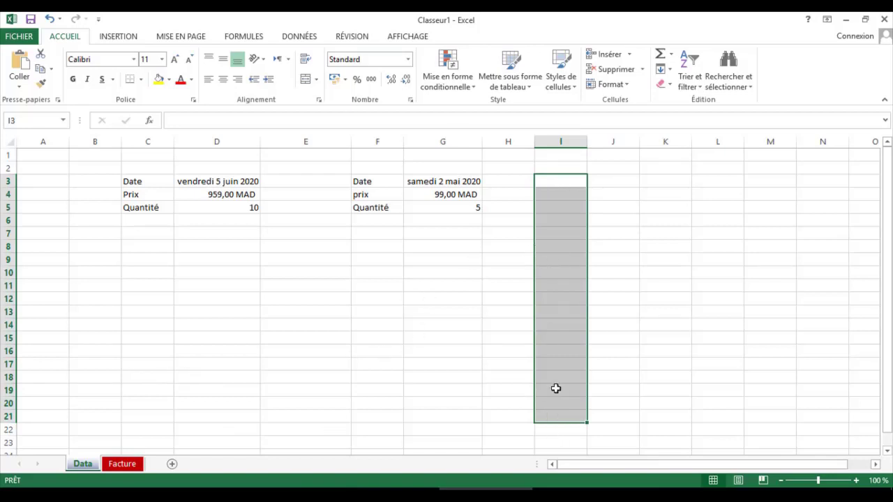
left_click(408, 60)
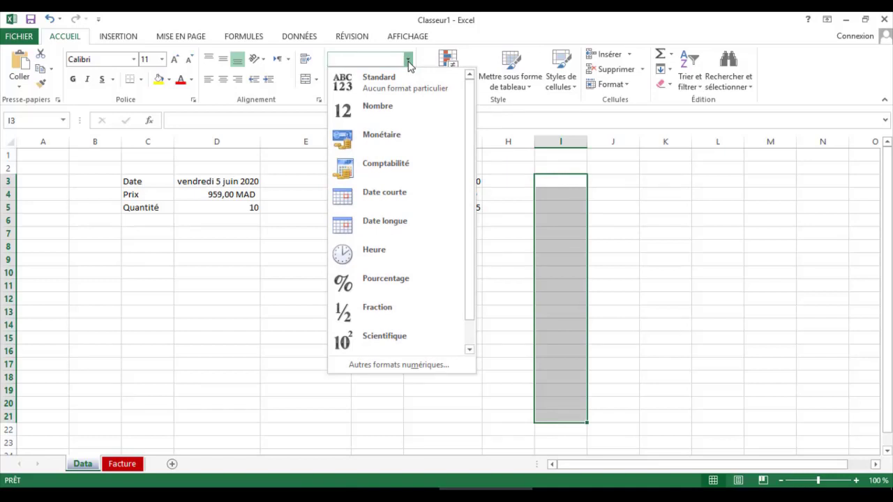
left_click(403, 224)
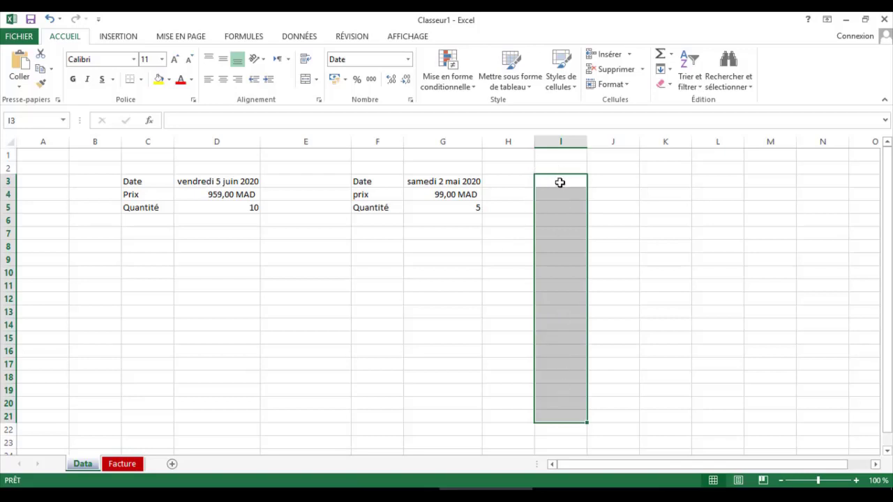
left_click(559, 179)
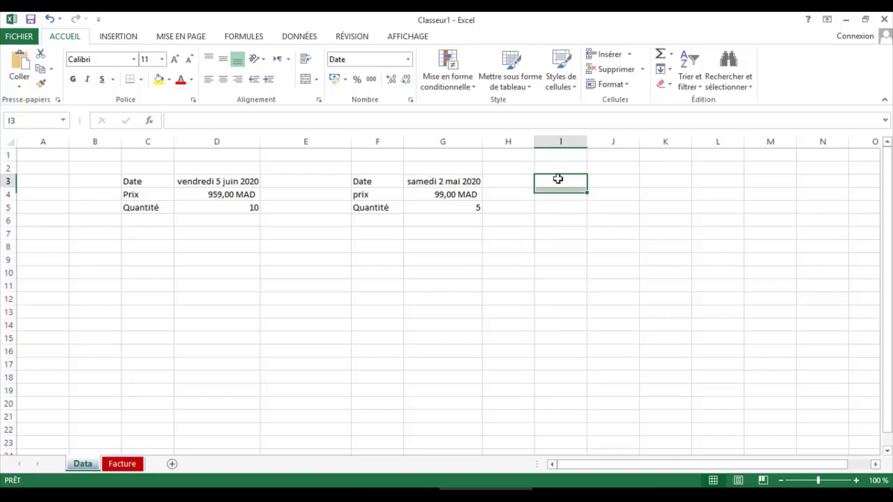
left_click(554, 220)
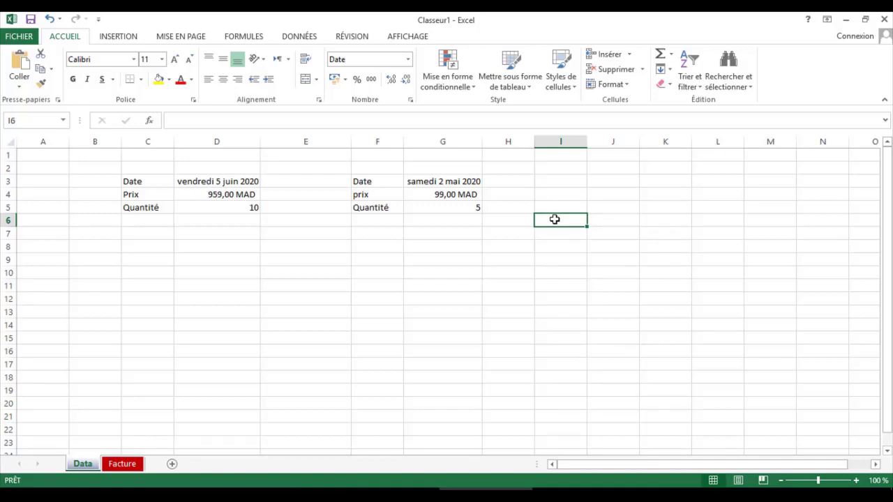
Step: Enter 16/03/2020 in I6 and 23/04/1999 in I7, displayed as long dates
type("16/")
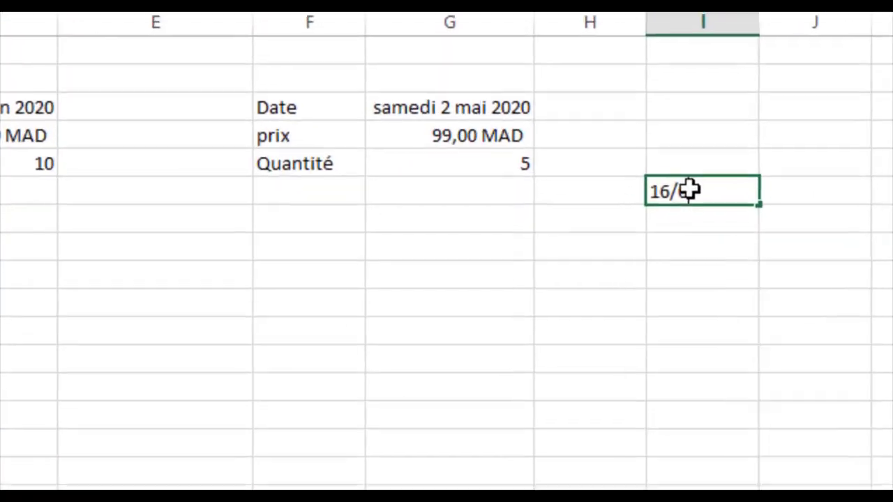
type("05/2020")
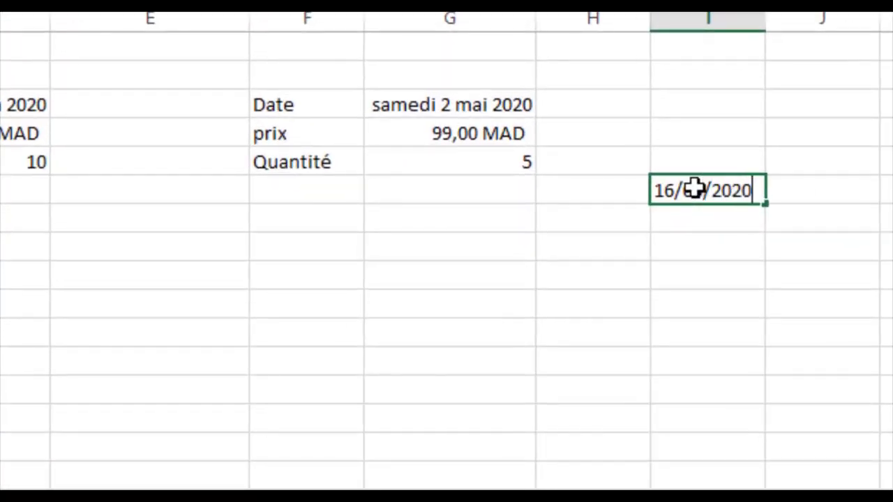
key("Return")
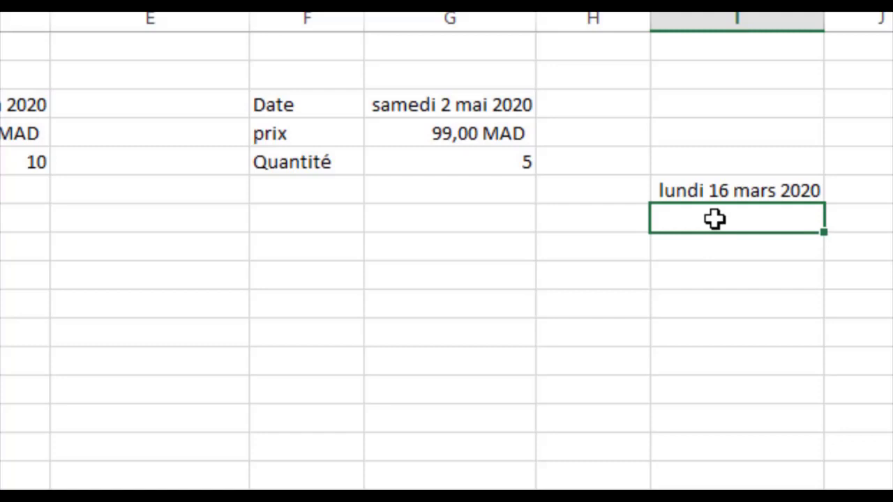
type("23/")
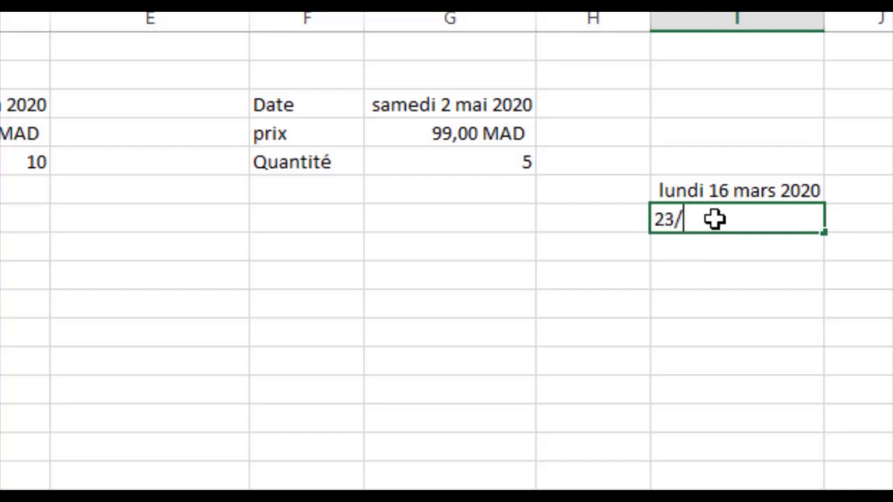
type("0")
type("4/19")
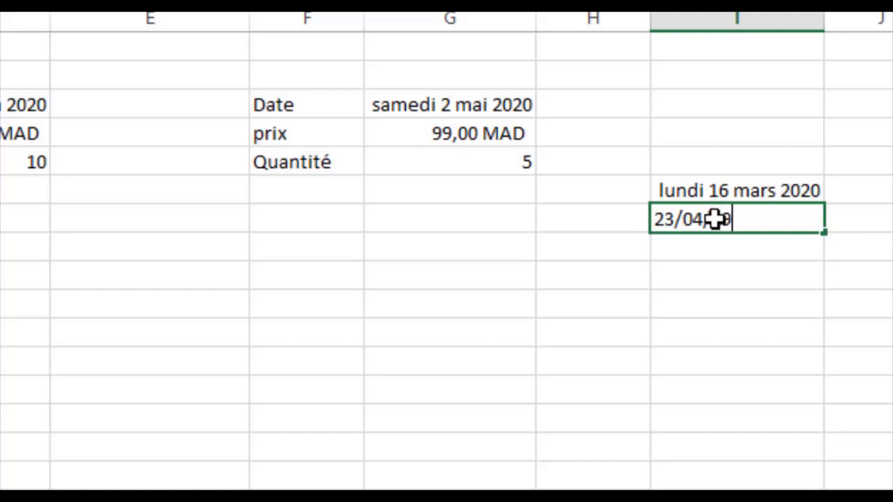
type("99")
key("Return")
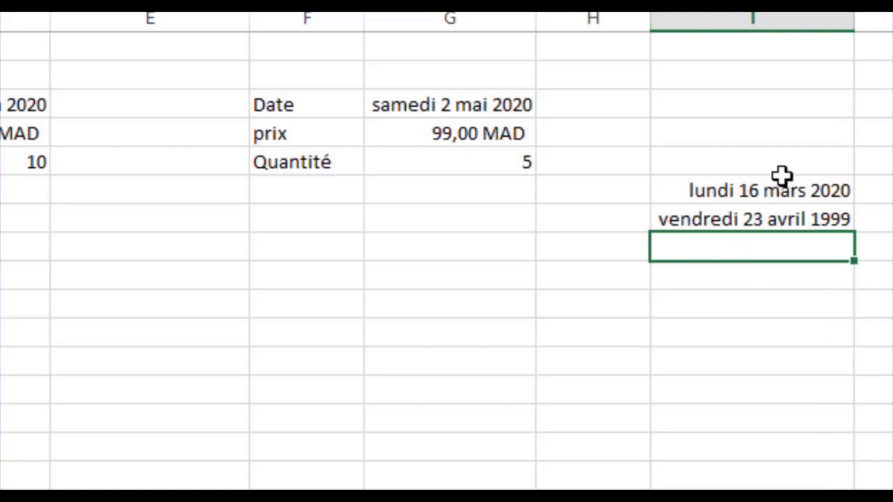
Step: Switch to the blank Feuil9 sheet and select cell E4
left_click(754, 221)
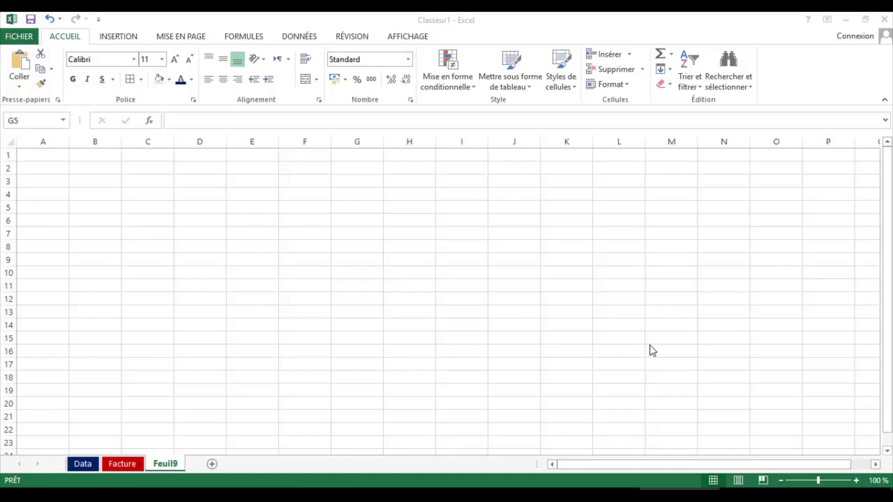
left_click(304, 205)
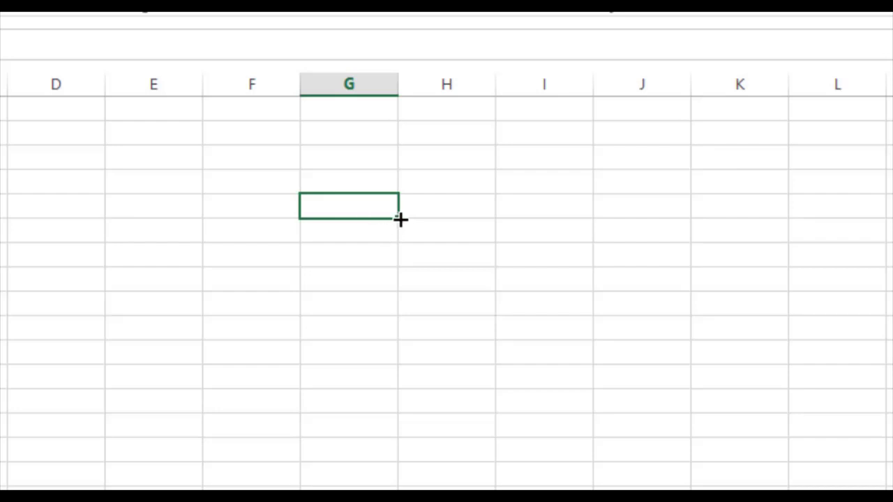
left_click_drag(400, 219, 411, 235)
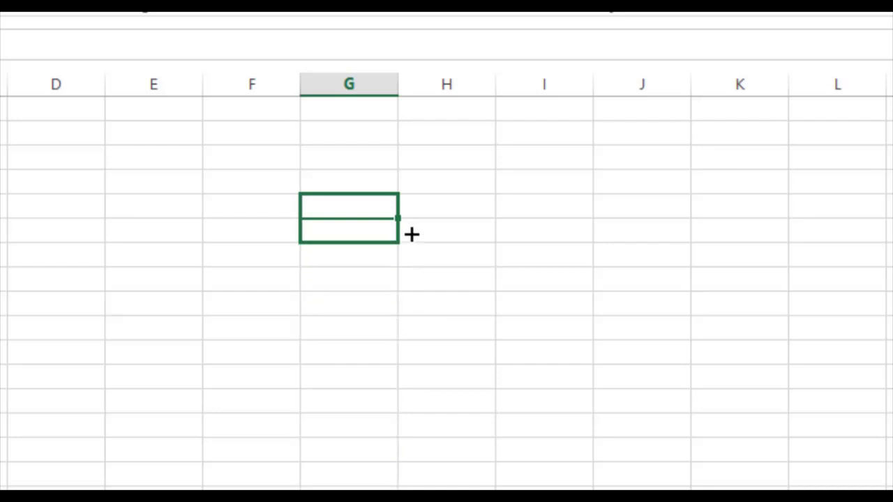
left_click(446, 215)
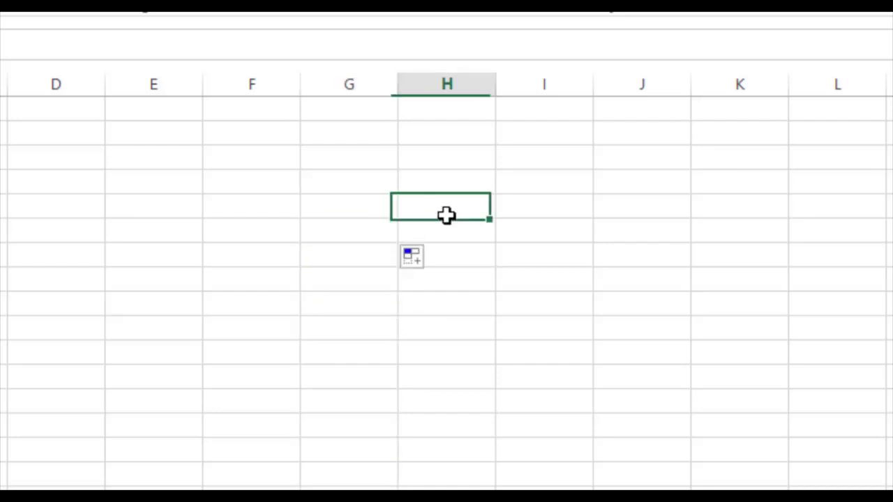
left_click(168, 180)
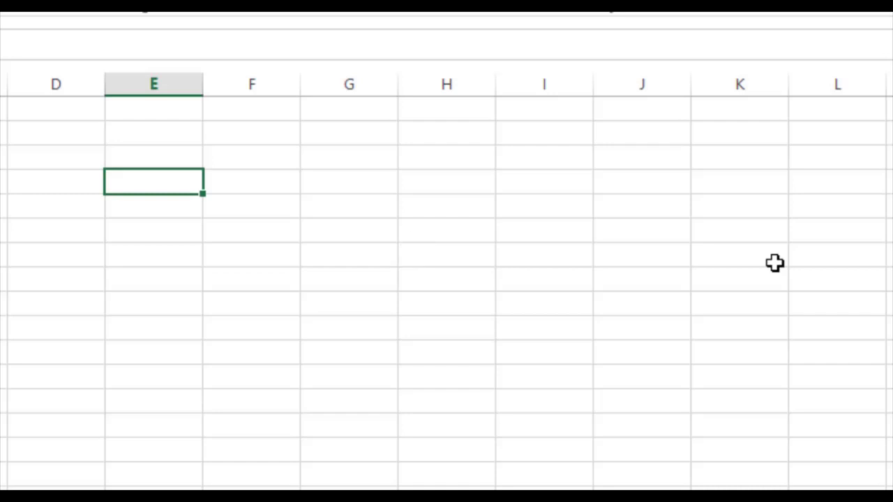
Step: Enter 80 in E4 and fill it down column E
type("81")
key("BackSpace")
type("0")
left_click(199, 232)
left_click(157, 182)
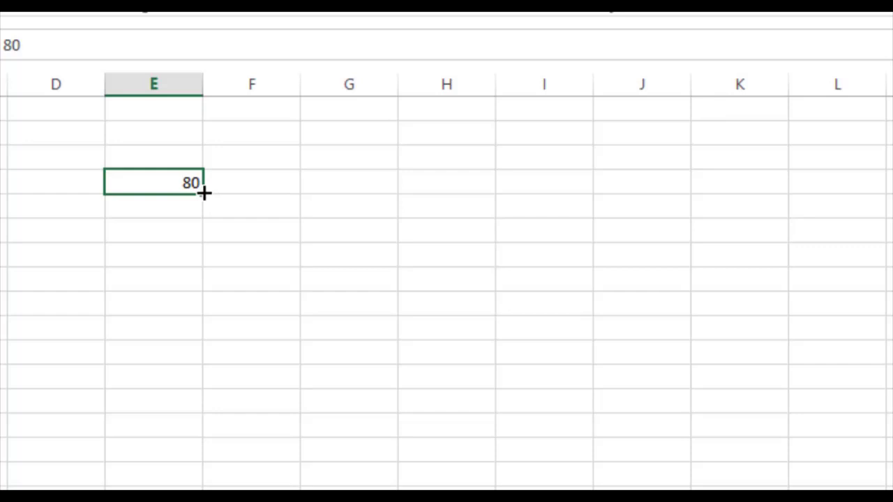
left_click_drag(204, 193, 196, 487)
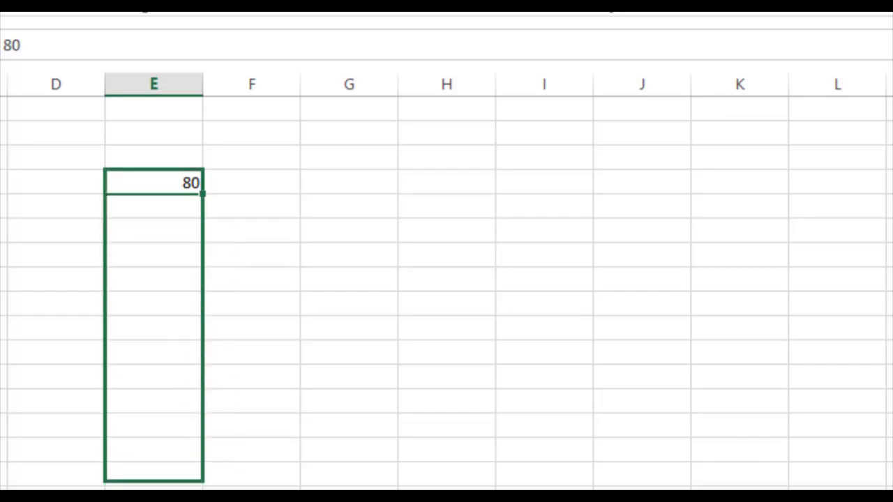
left_click(169, 179)
left_click(169, 251)
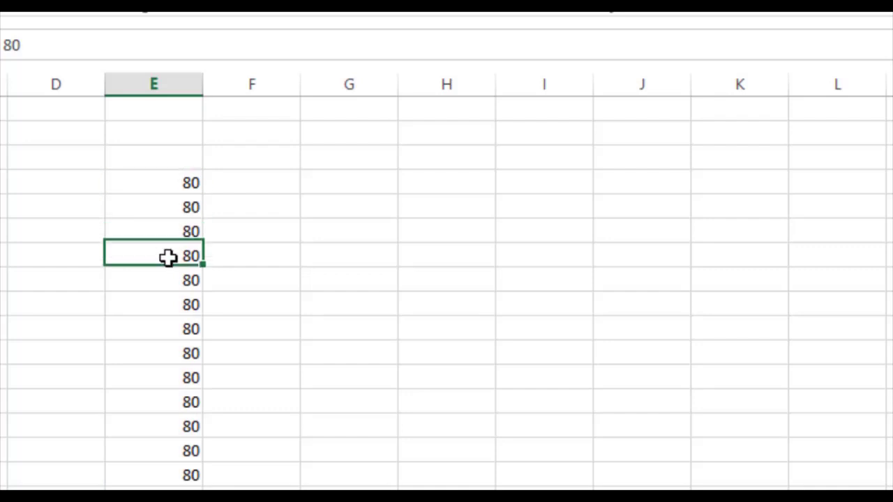
left_click_drag(169, 181, 169, 489)
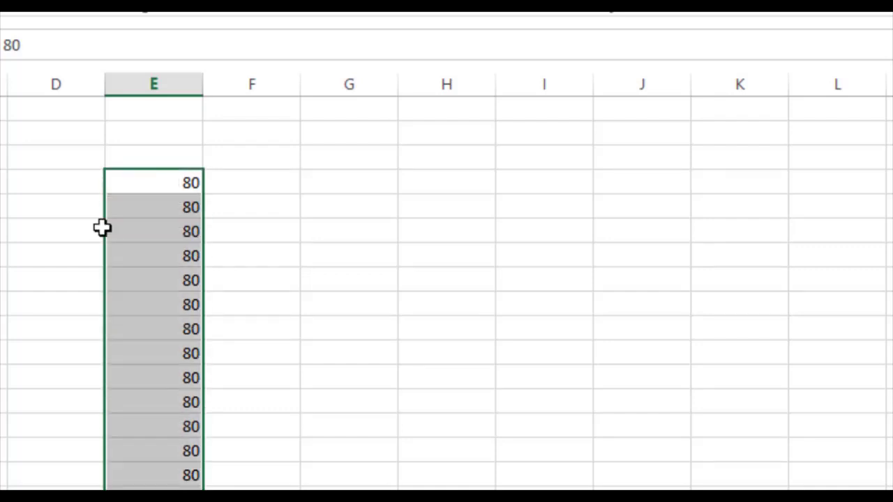
Step: Type a first name in F4 and fill it down column F
left_click(277, 183)
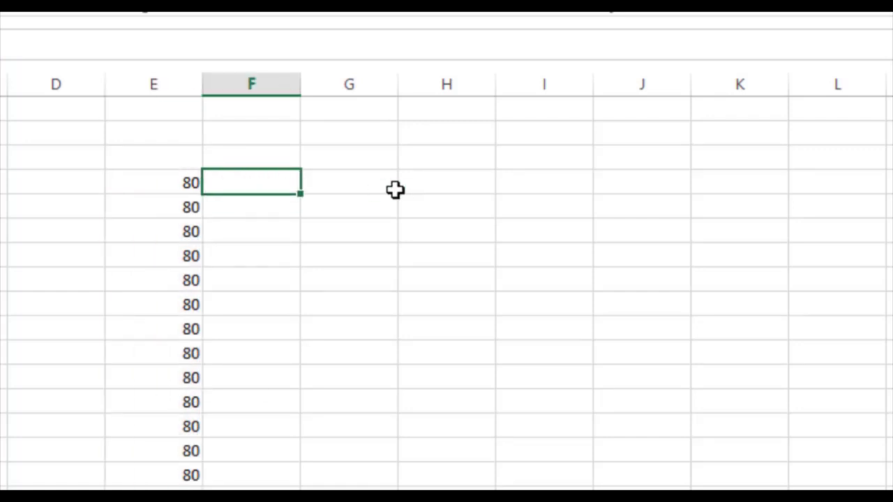
type("Ali")
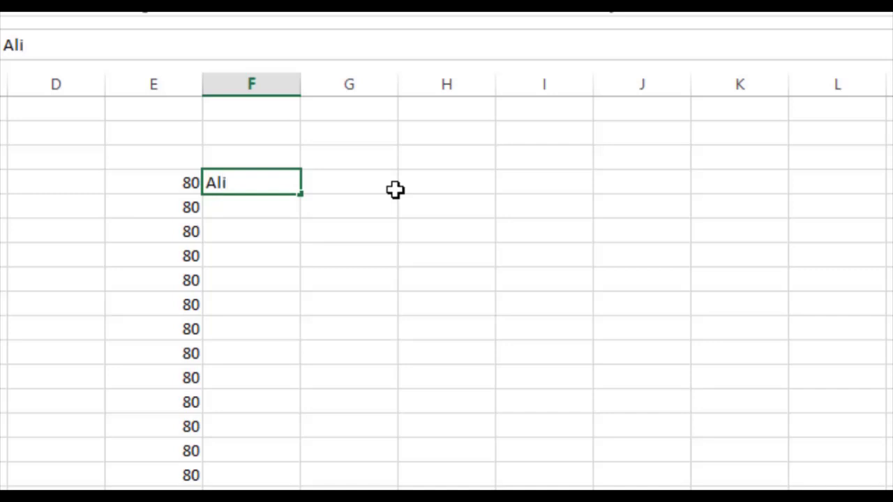
key("Tab")
left_click(255, 179)
left_click_drag(301, 194, 302, 488)
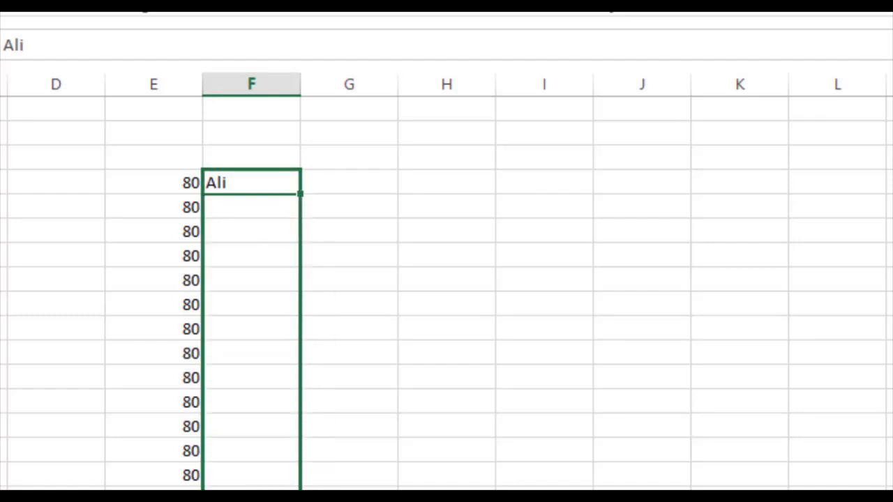
left_click(422, 357)
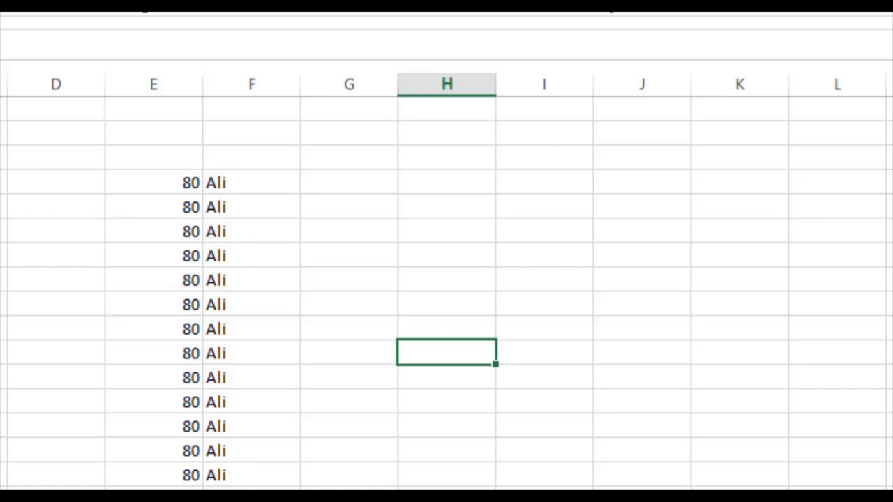
left_click(347, 182)
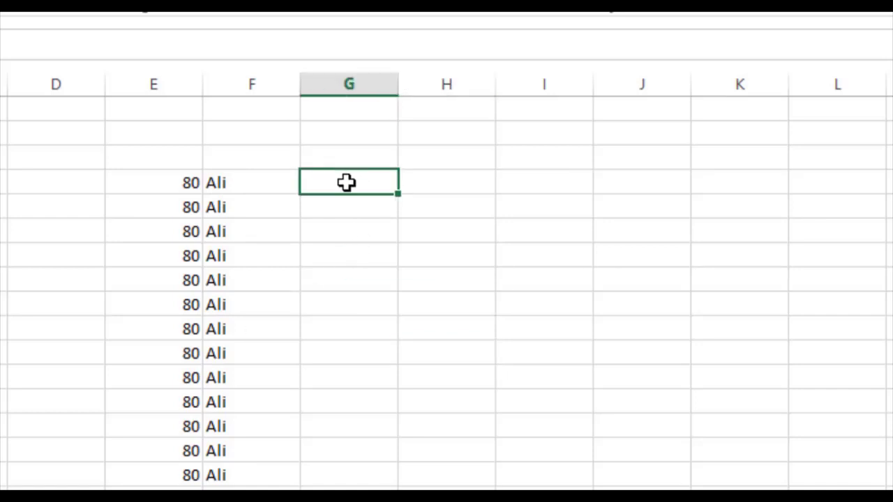
Step: Enter A1 in G4 and fill it down to G23 as the series A1 through A20
type("A")
type("1")
key("Return")
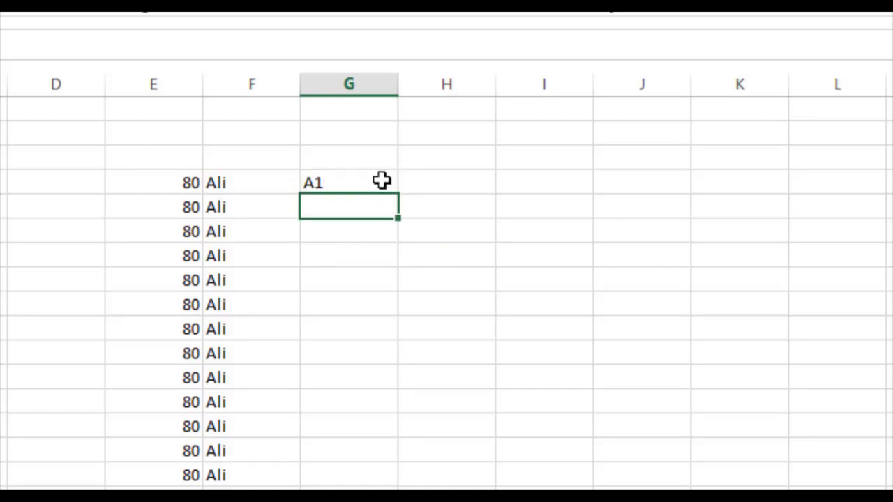
left_click(382, 181)
left_click_drag(400, 194, 389, 489)
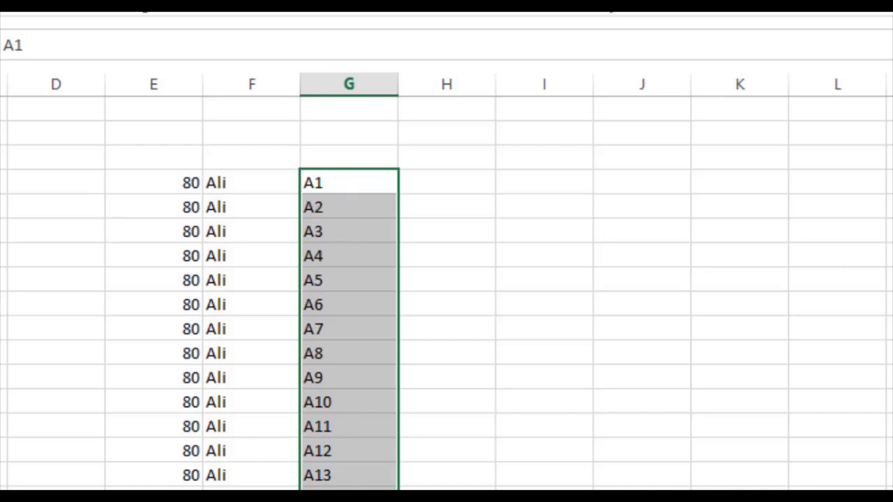
left_click(396, 350)
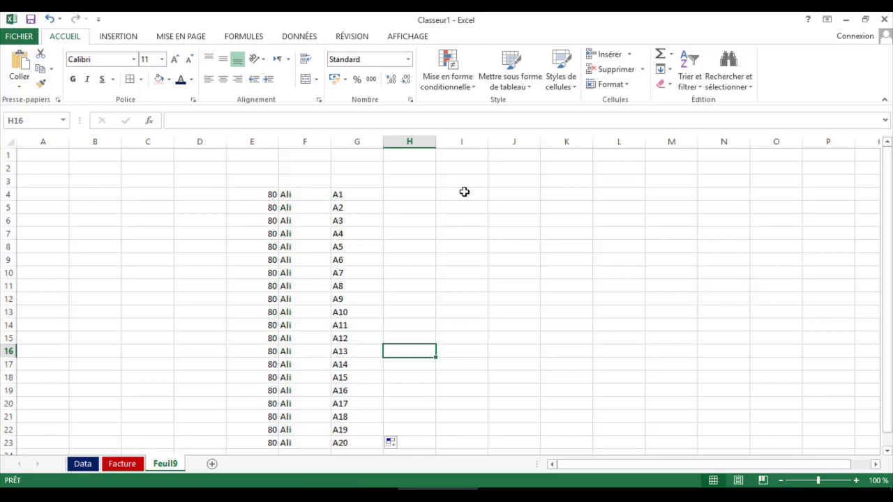
Step: Enter 1, 2 and 33 in I4:I6, then clear those three cells
left_click(464, 192)
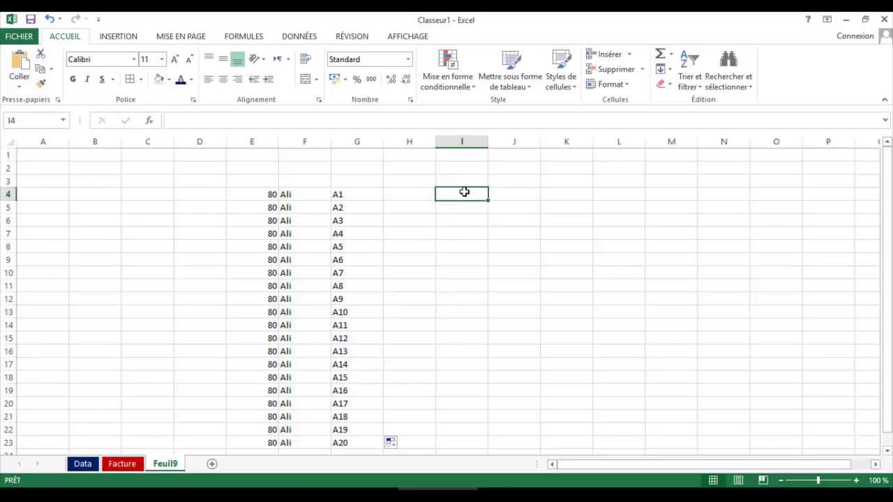
type("1")
key("Return")
type("2")
key("Return")
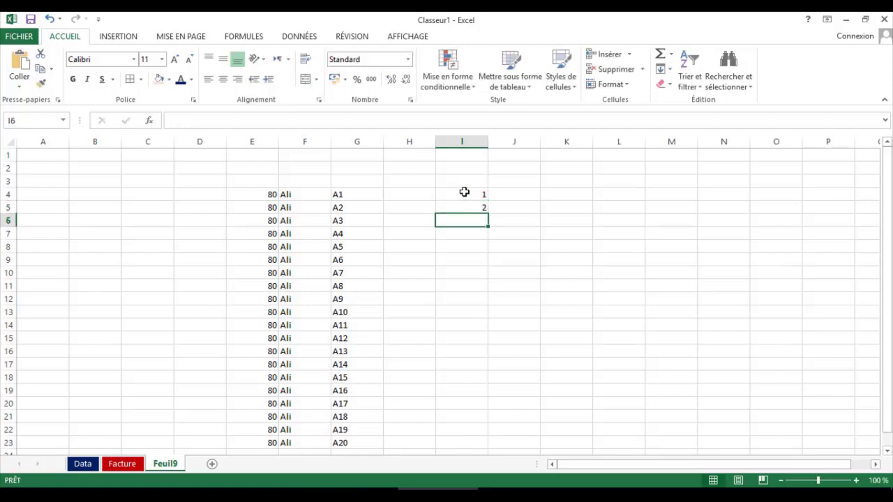
type("33")
key("Return")
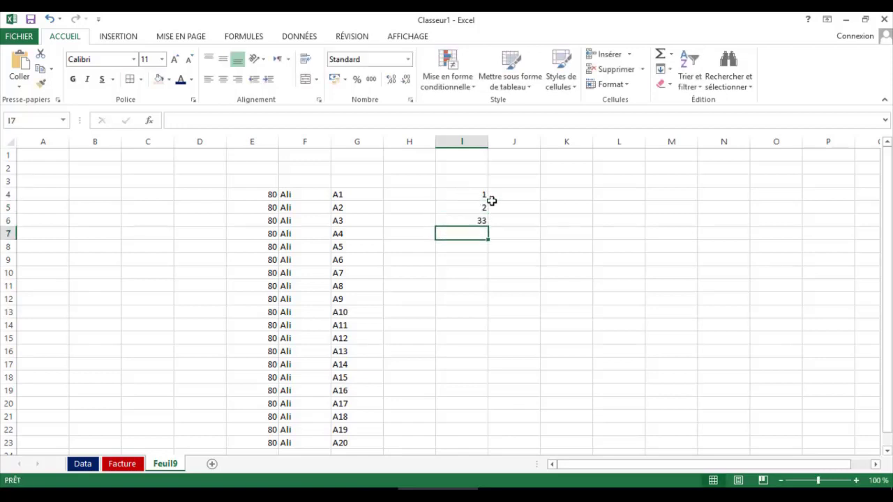
left_click_drag(472, 197, 478, 222)
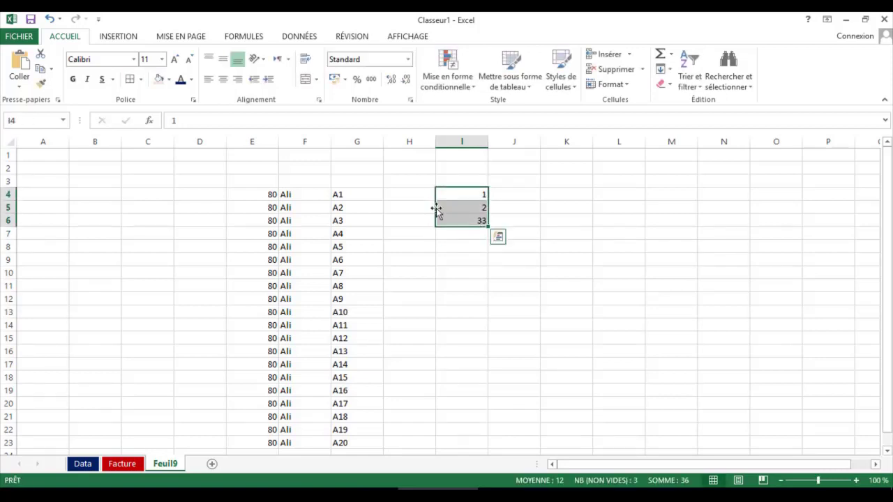
key("Delete")
left_click(408, 230)
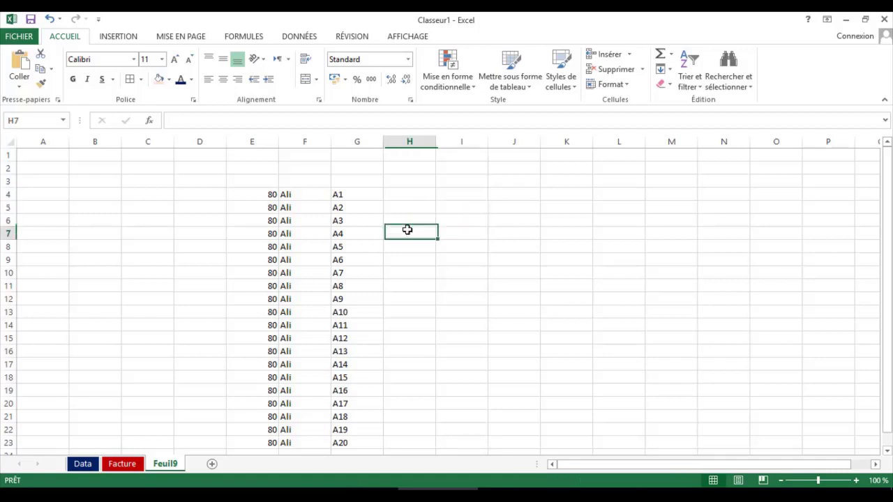
Step: Re-enter 1 and 2 in I4:I5 and fill the numbering down to 20 in I23
left_click(458, 194)
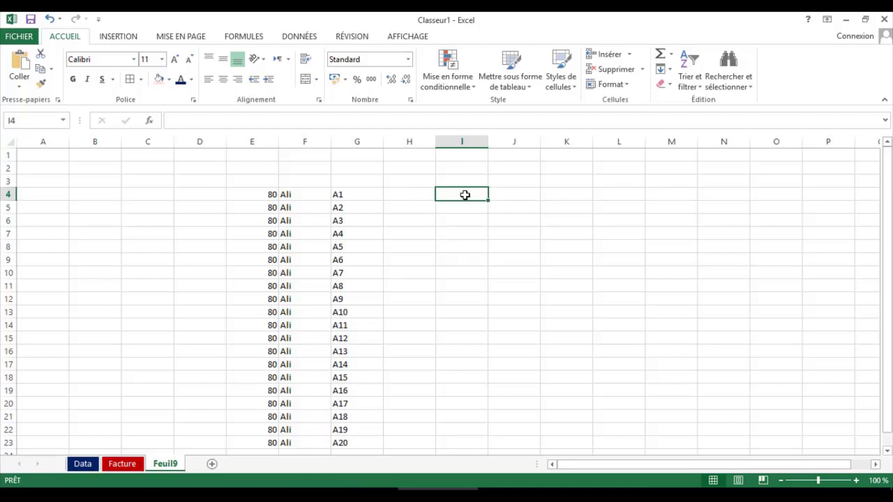
type("1")
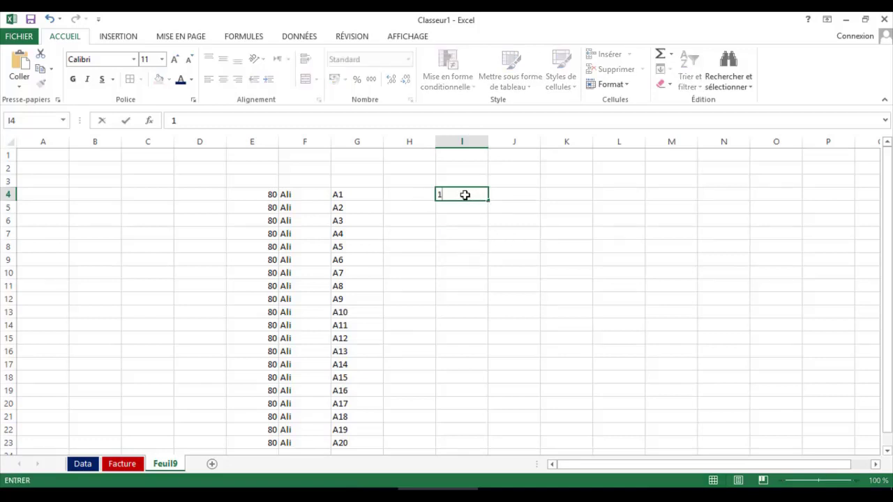
key("Return")
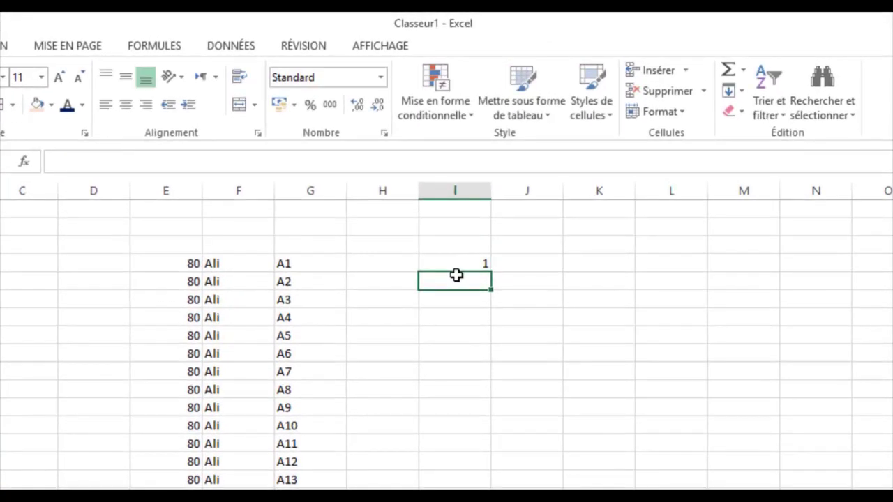
type("2")
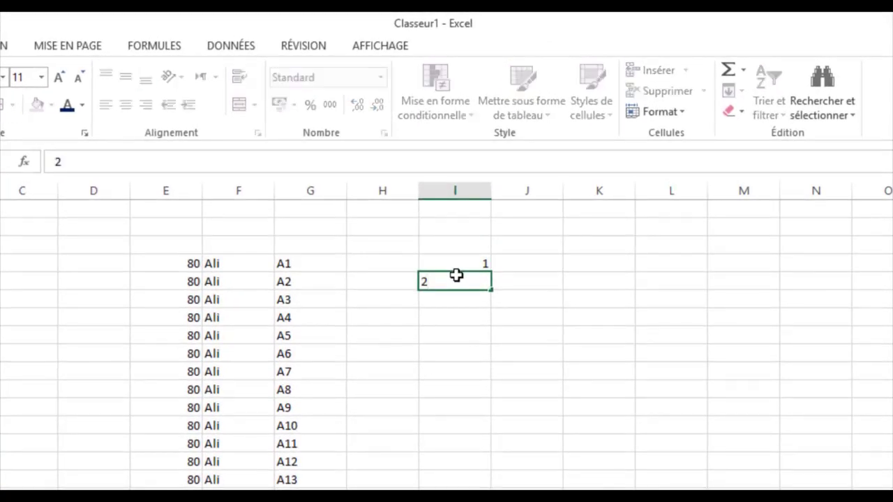
key("Return")
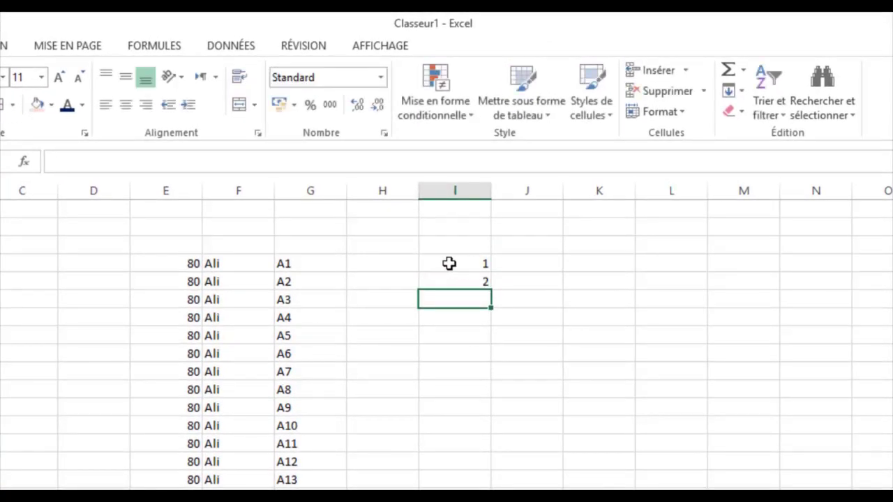
left_click_drag(450, 263, 476, 280)
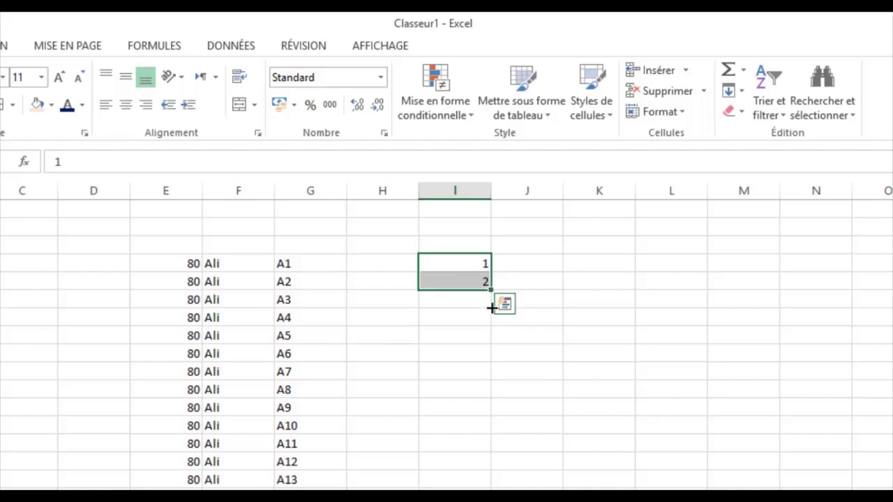
left_click_drag(489, 289, 501, 488)
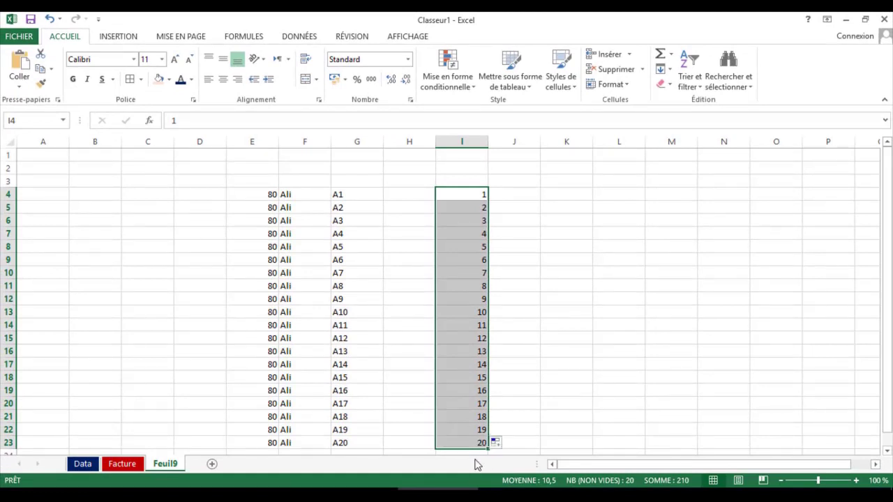
Step: Enter 5 and 10 in K4:K5 and extend the count-by-5 series down column K
left_click(558, 191)
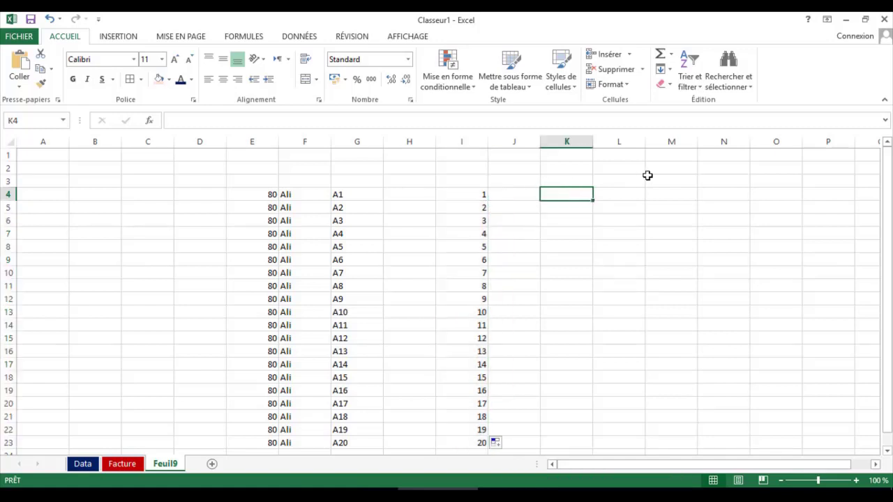
type("5")
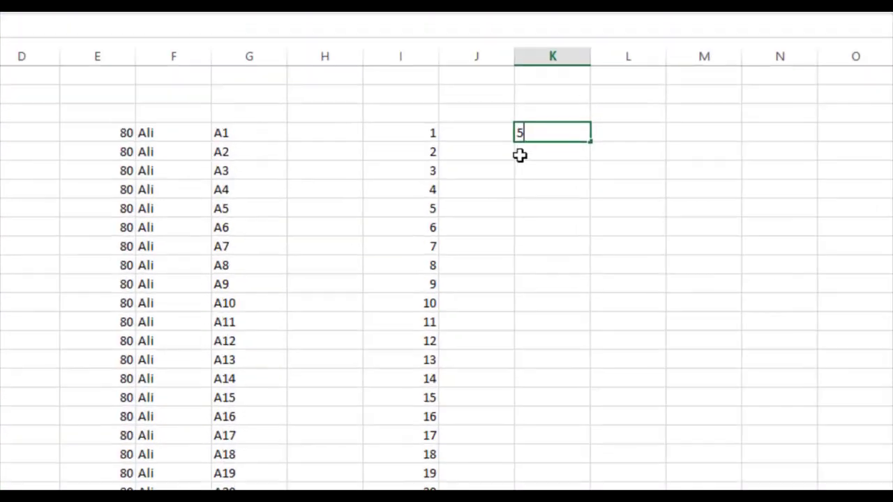
key("Return")
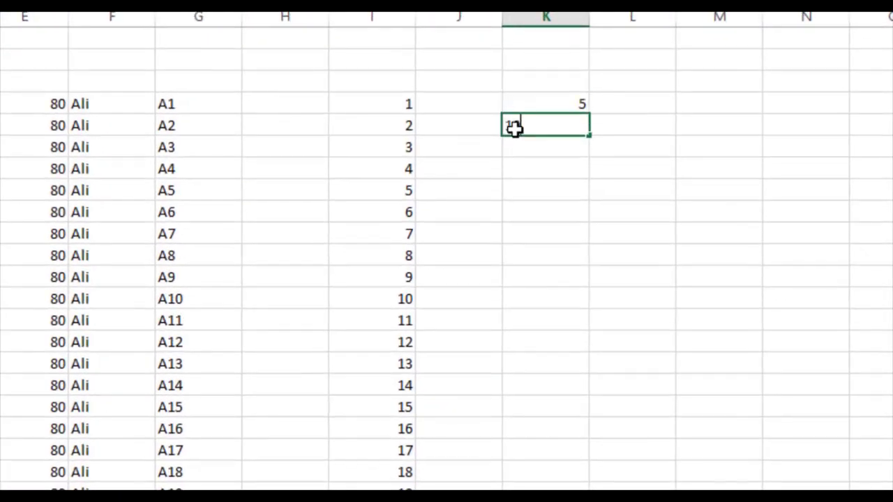
type("10")
key("Return")
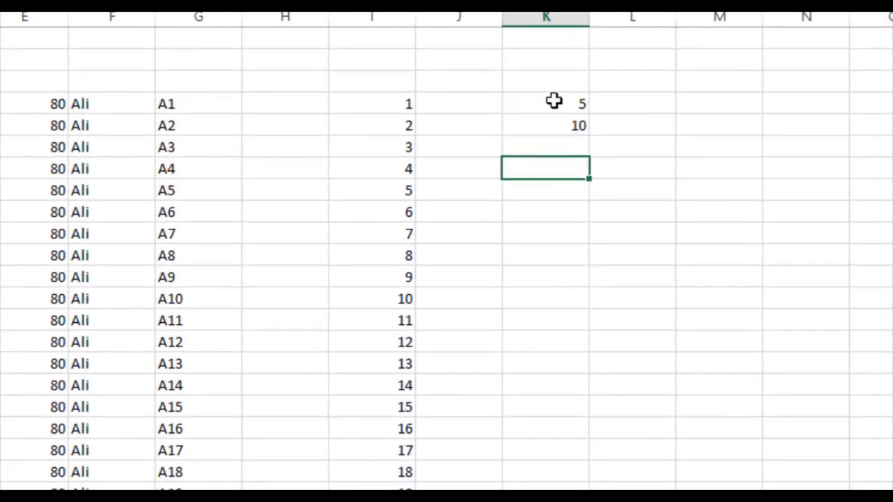
left_click_drag(553, 101, 553, 126)
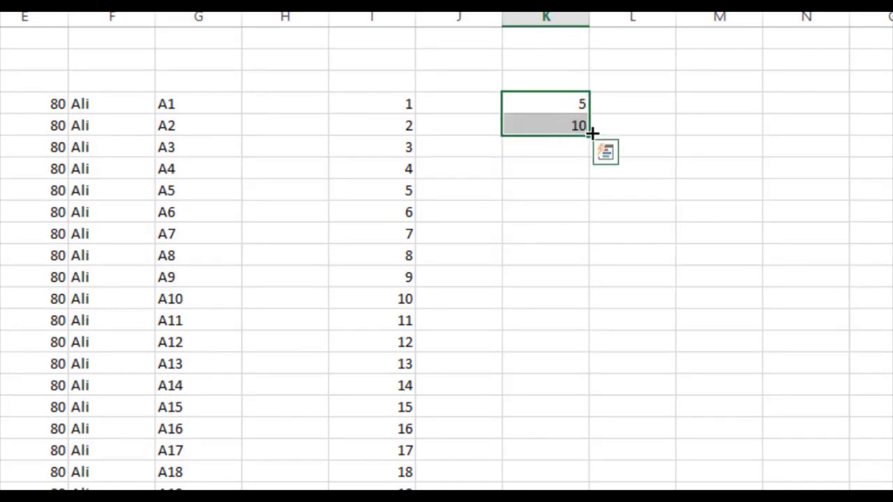
left_click_drag(589, 134, 589, 175)
left_click_drag(573, 386, 573, 492)
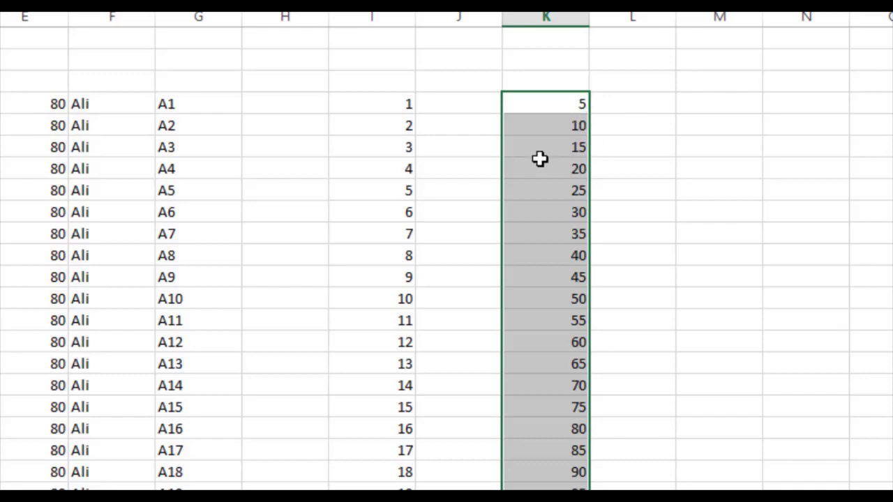
left_click_drag(395, 104, 402, 123)
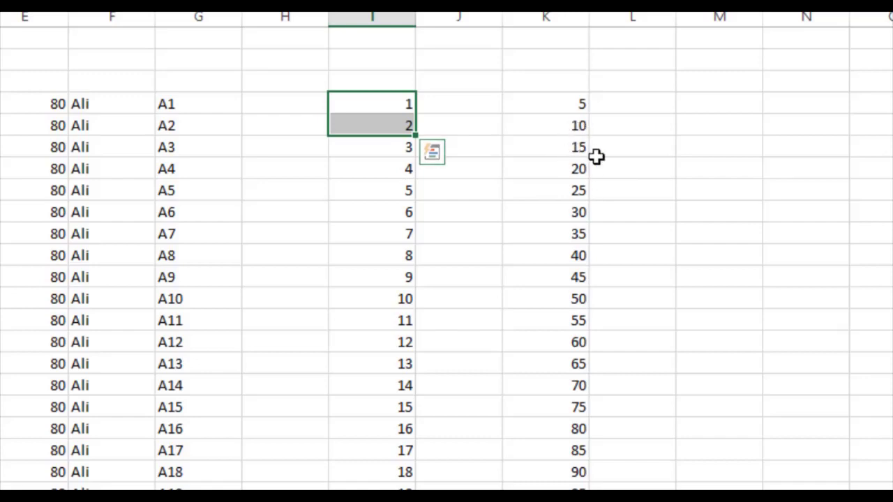
Step: Enter 1980 and 1985 in column M and extend the five-year series to 2020
left_click(710, 103)
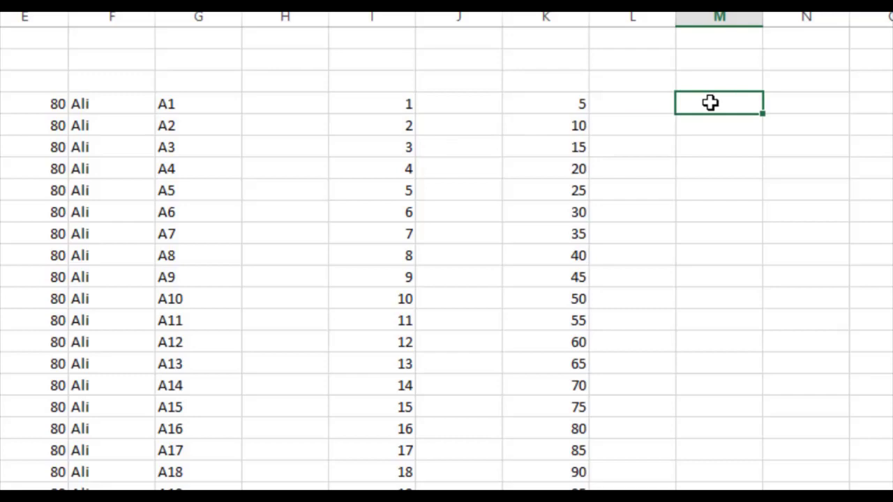
type("1")
type("99")
key("BackSpace")
type("8")
type("0")
left_click(710, 127)
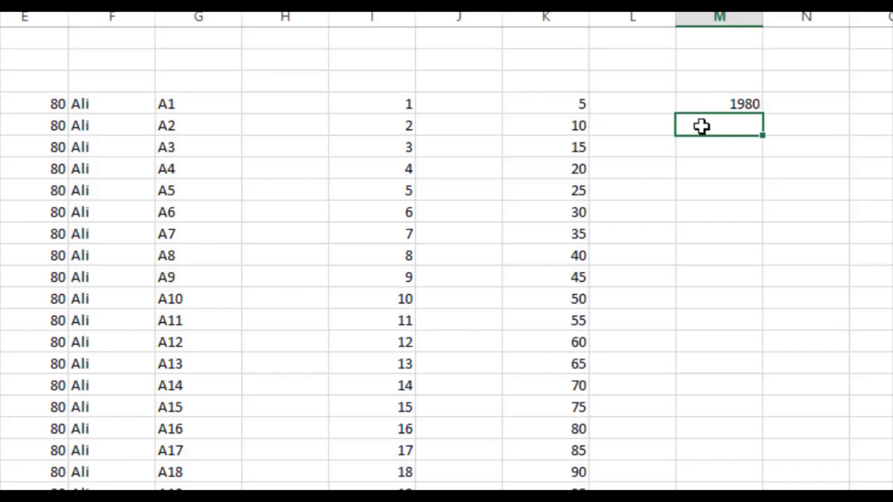
type("198")
key("BackSpace")
type("98")
type("5")
key("Return")
left_click(708, 126)
left_click_drag(719, 103, 769, 287)
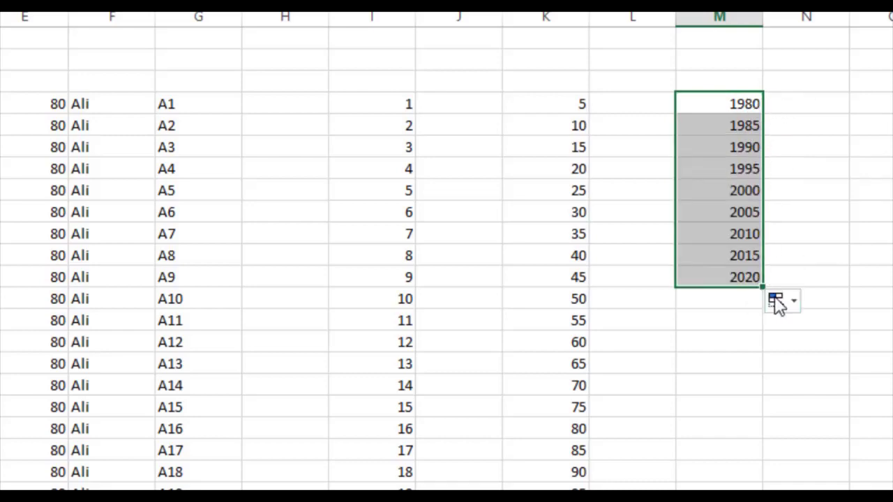
left_click(810, 212)
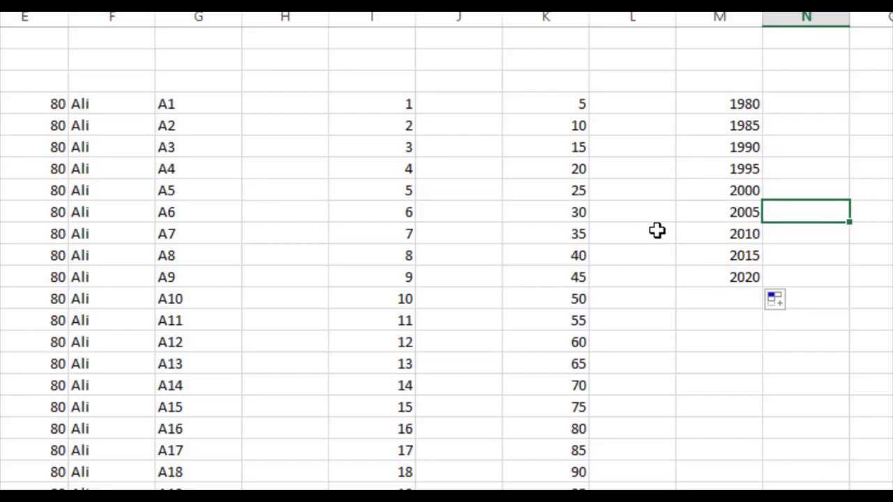
Step: Select the whole sheet with Ctrl+A and delete all the filled series
key("ctrl+a")
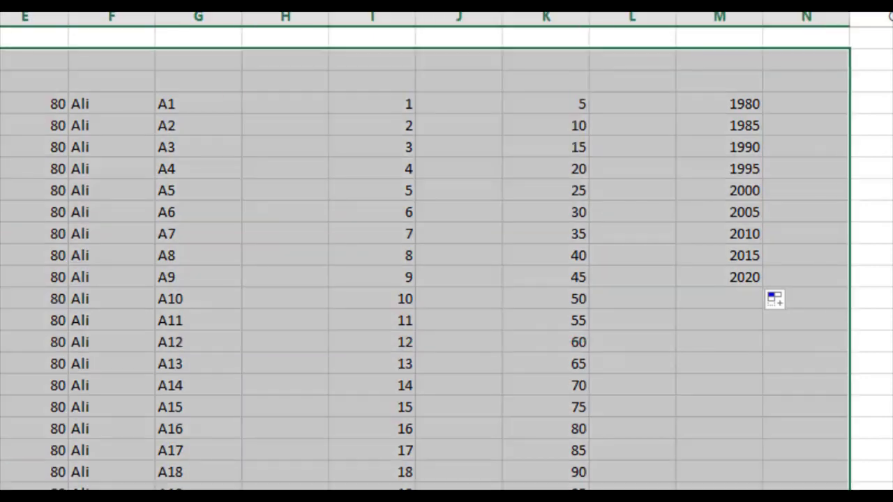
key("Delete")
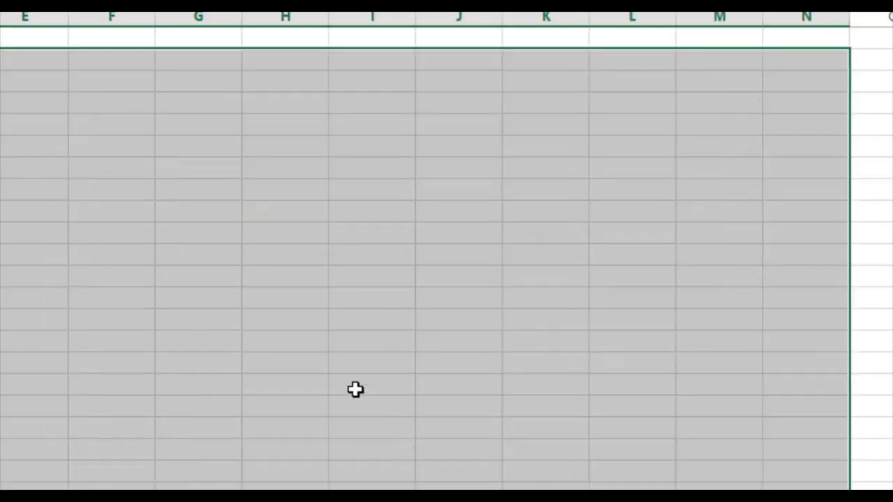
left_click(152, 240)
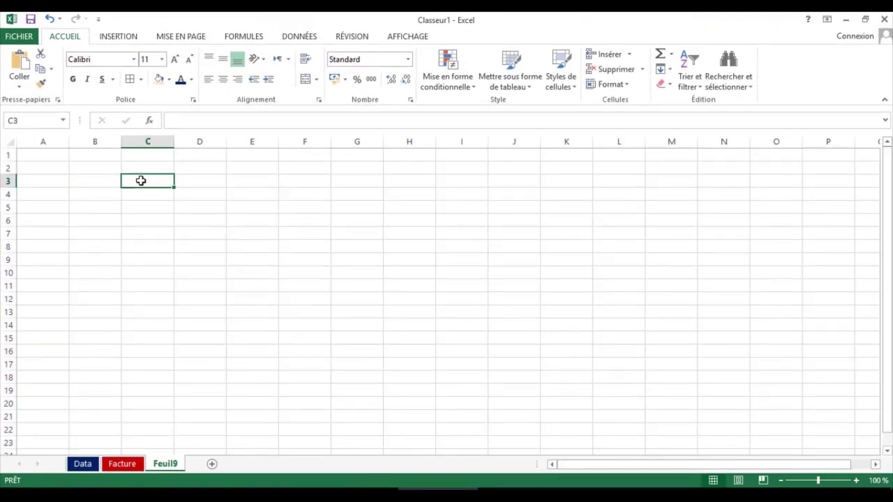
Step: Type Mercredi in C3 and fill the weekdays down to Lundi in C22
type("Mercr")
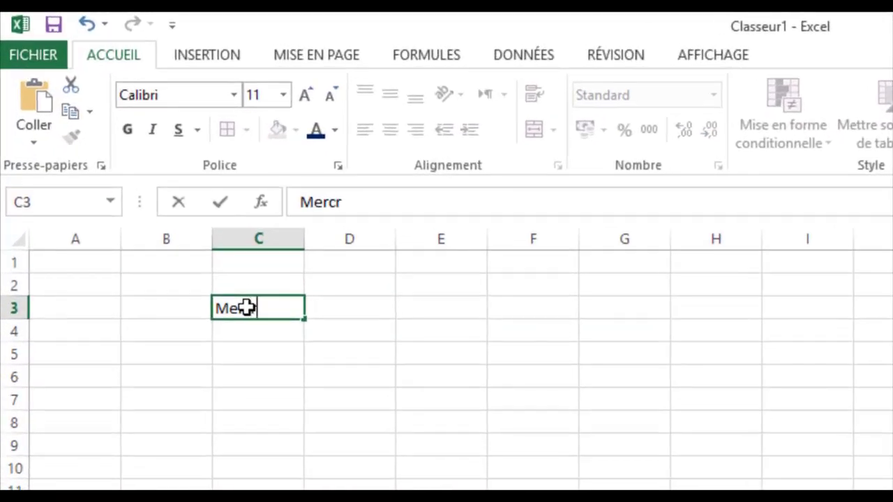
type("edi")
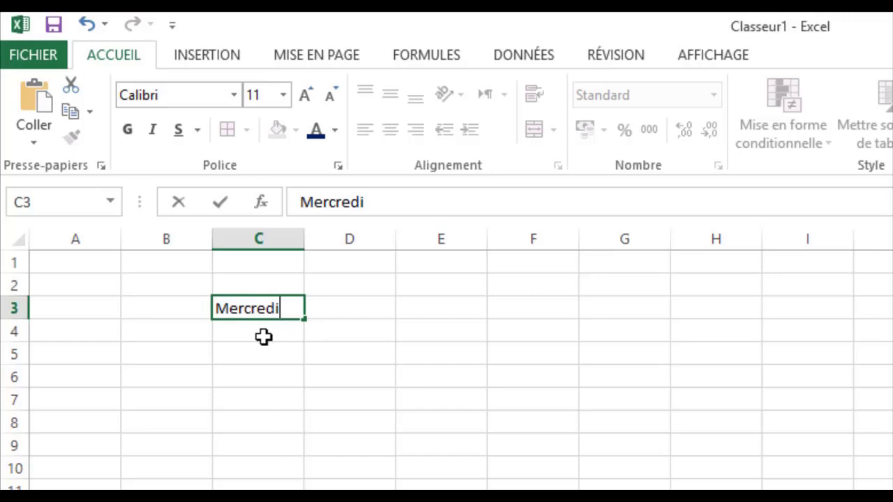
left_click(263, 337)
left_click(248, 310)
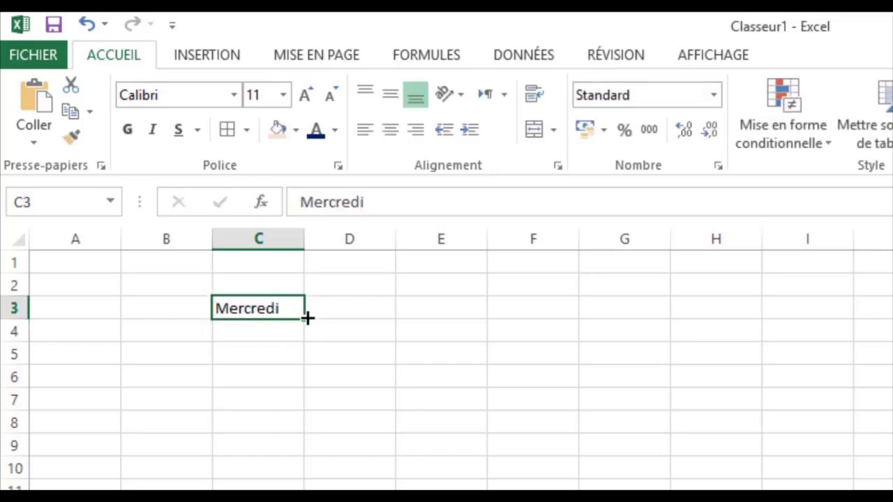
left_click_drag(304, 319, 301, 489)
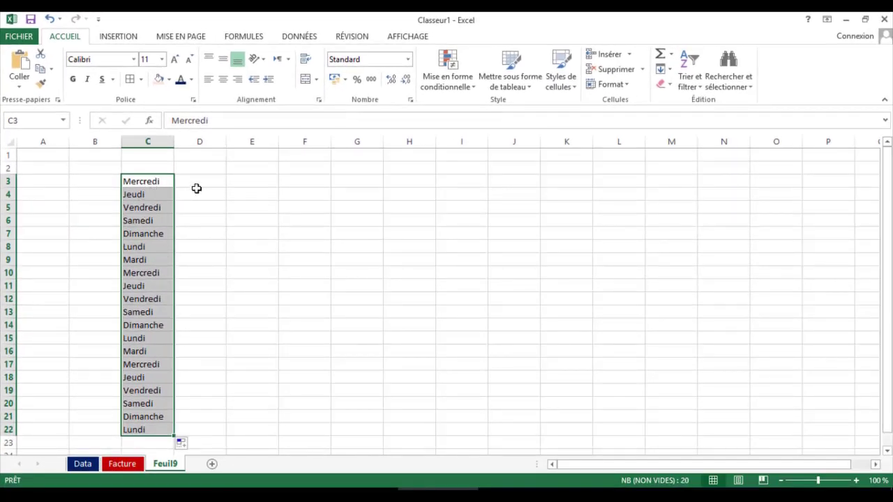
left_click_drag(200, 184, 201, 195)
left_click(201, 183)
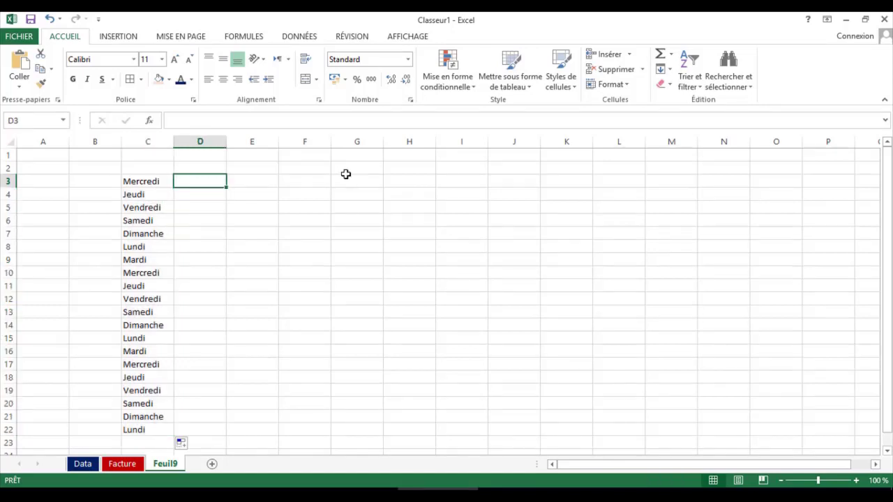
Step: Enter Mars in D3 and extend the months rightward to Janvier in N3
type("Mars")
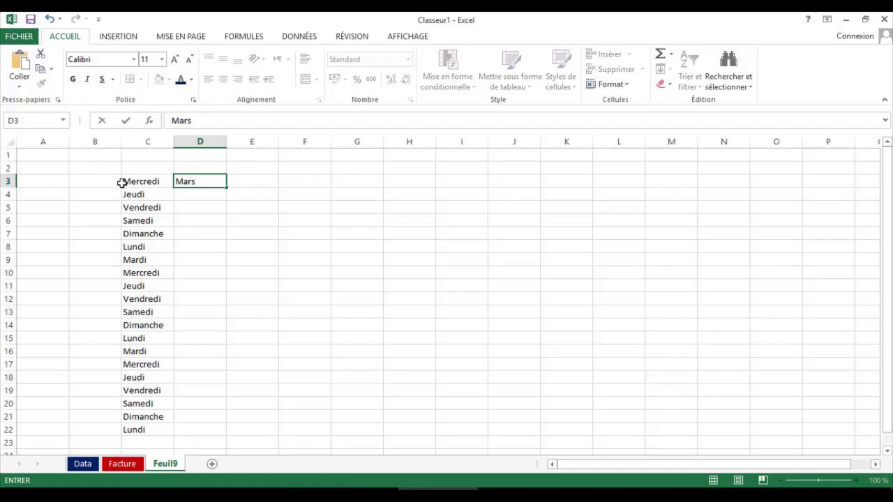
key("Return")
left_click(197, 182)
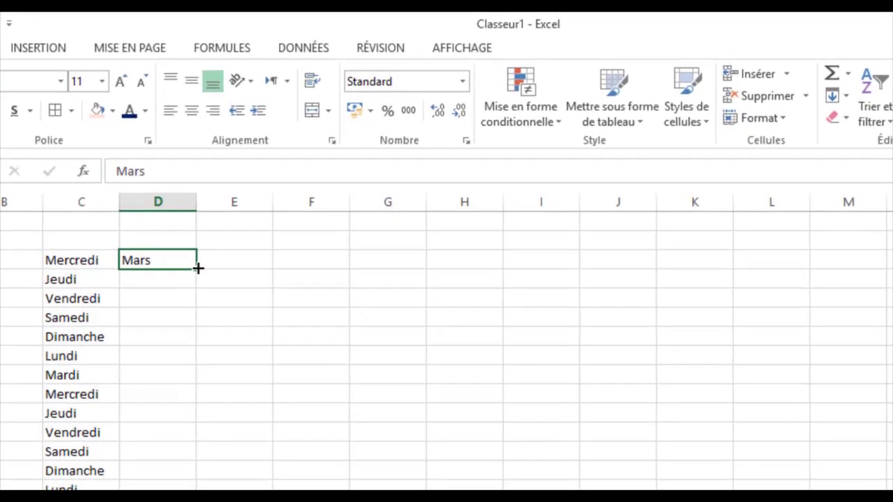
left_click_drag(199, 268, 889, 262)
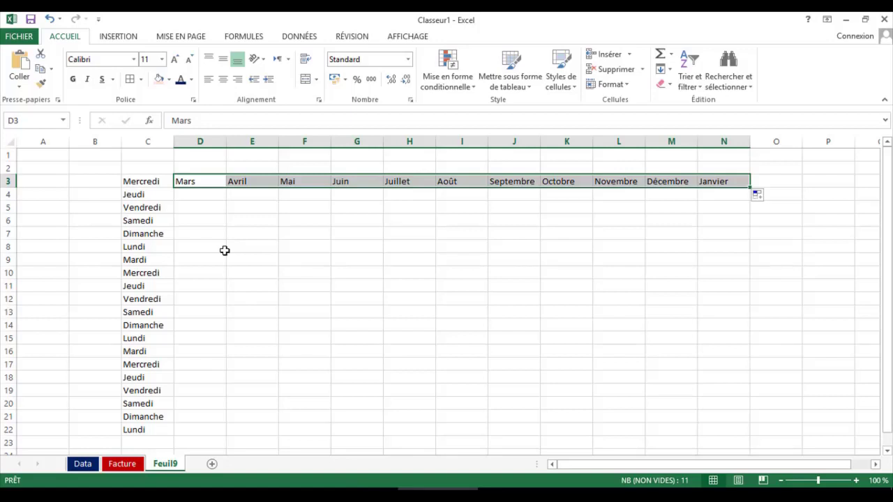
left_click(226, 250)
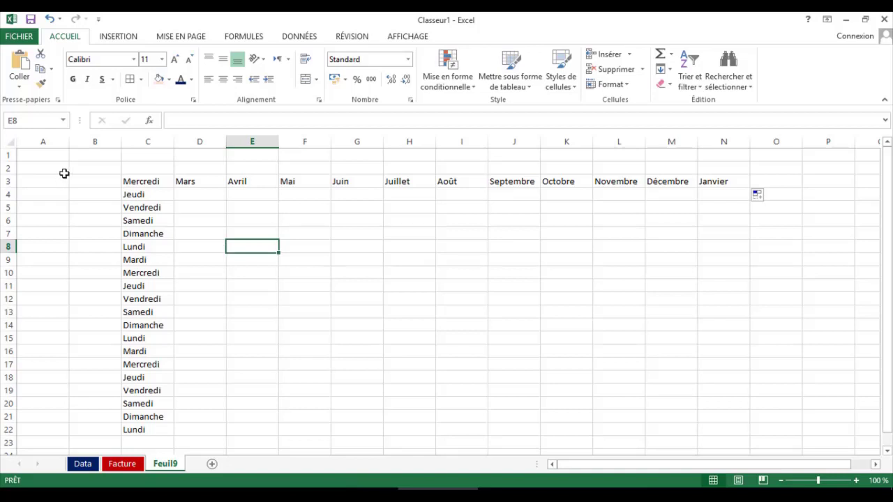
Step: Delete the weekday and month block B2:N22, then select cell E4
mouse_move(80, 171)
left_mouse_down()
mouse_move(686, 413)
mouse_move(751, 427)
left_mouse_up()
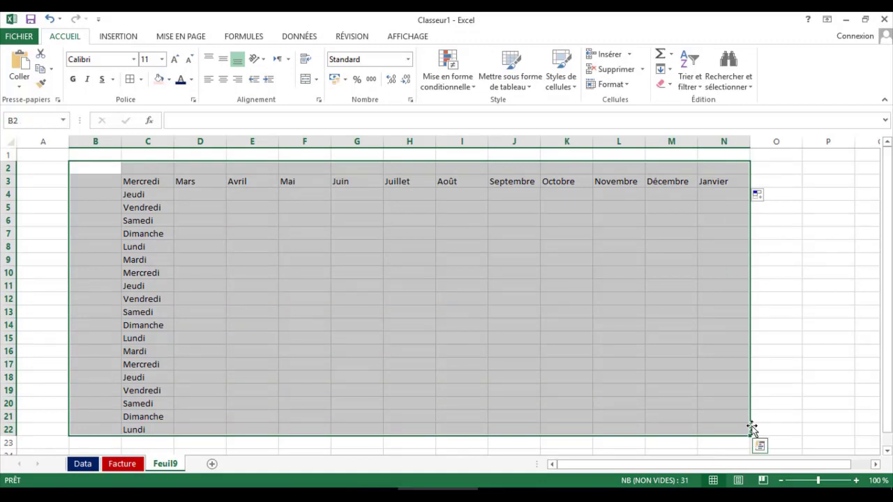
key("Delete")
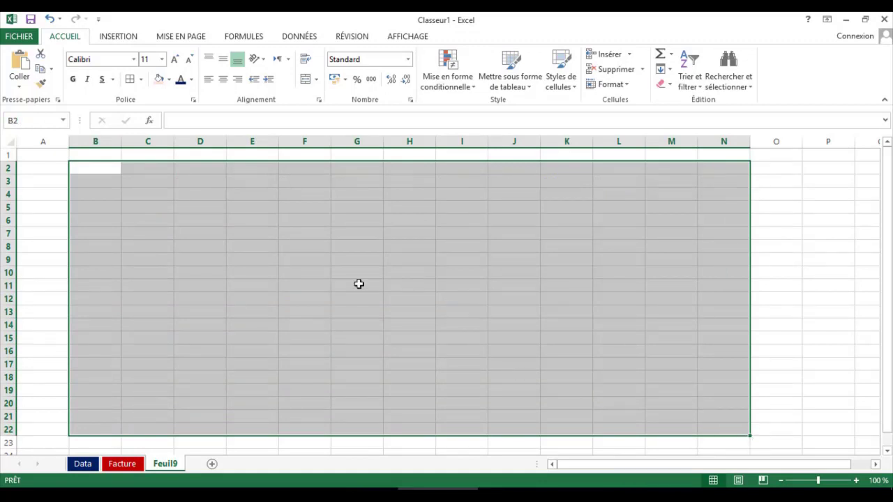
left_click(359, 284)
left_click(247, 195)
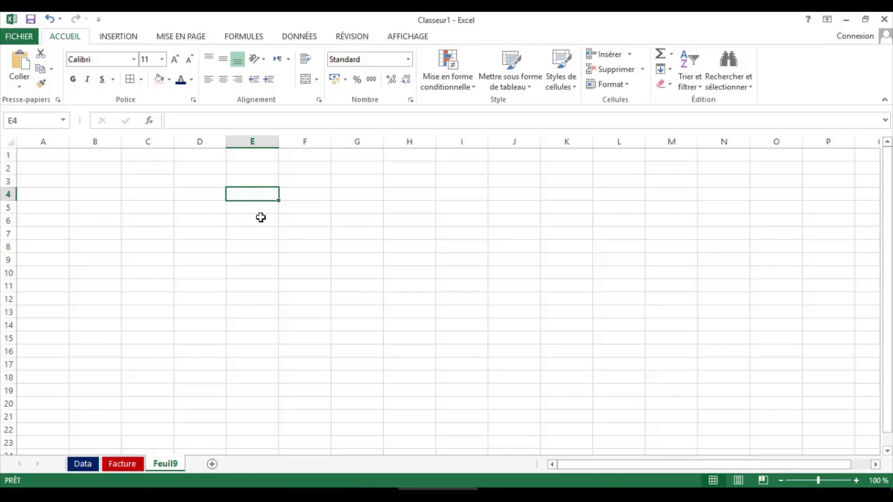
left_click(246, 221)
left_click(251, 191)
Step: Type the N° header in cell E4
left_click(224, 221)
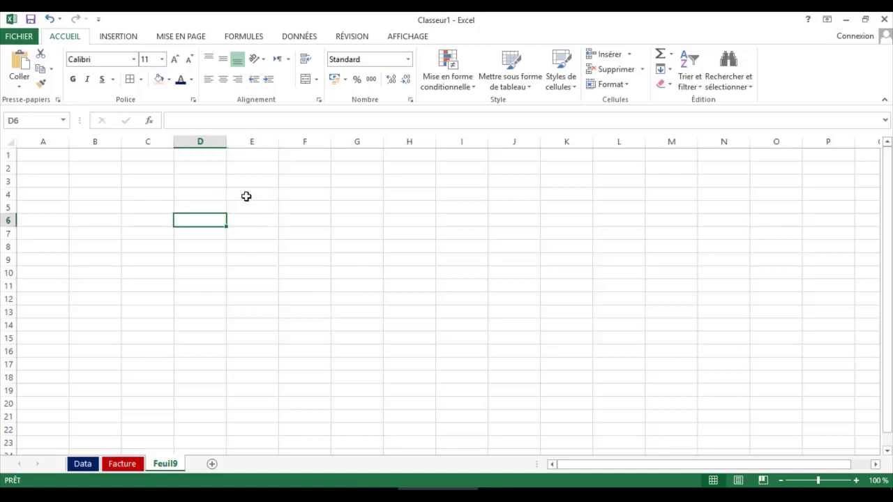
left_click(244, 194)
type("N°")
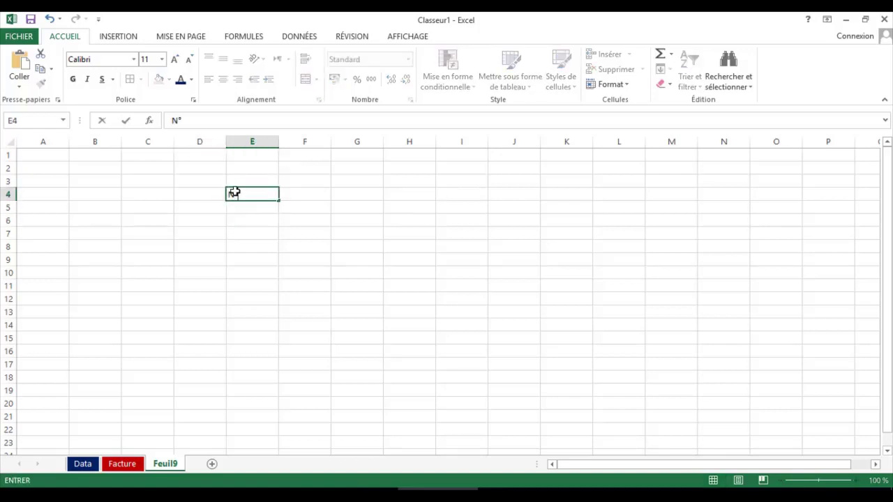
key("Return")
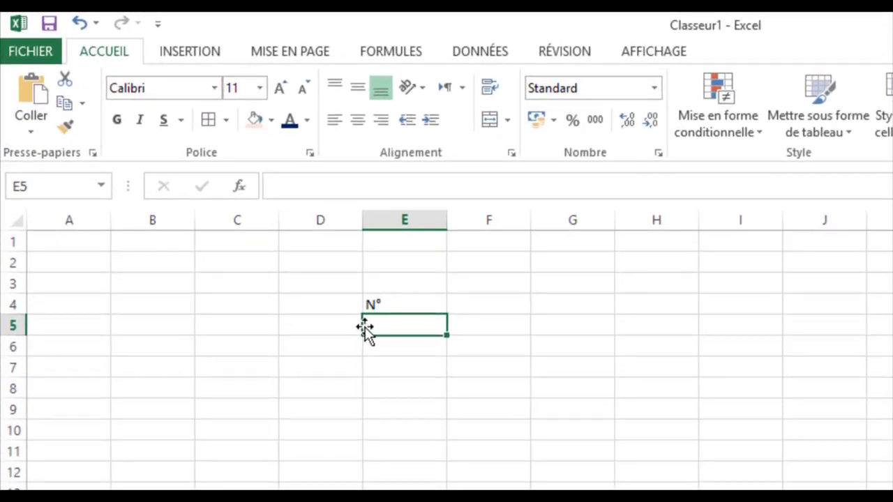
Step: Enter 1 and 2 in E5:E6 and fill the numbering down to 24 in E28
type("1")
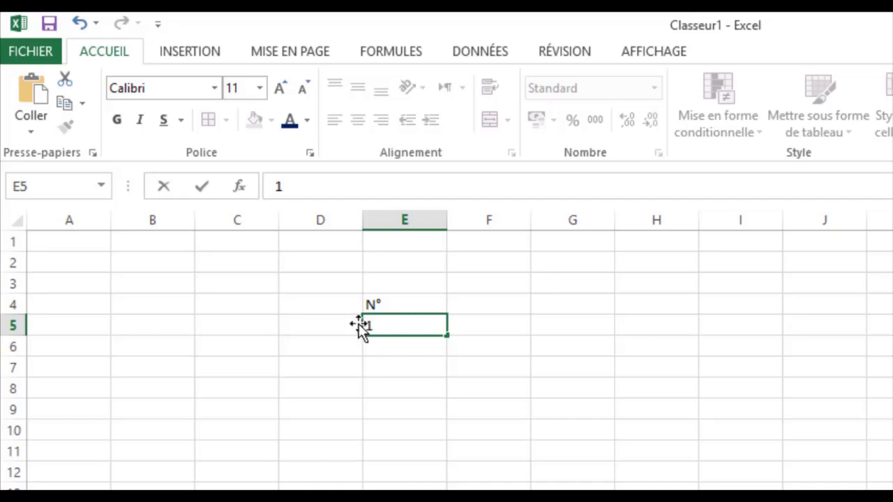
key("ctrl+Return")
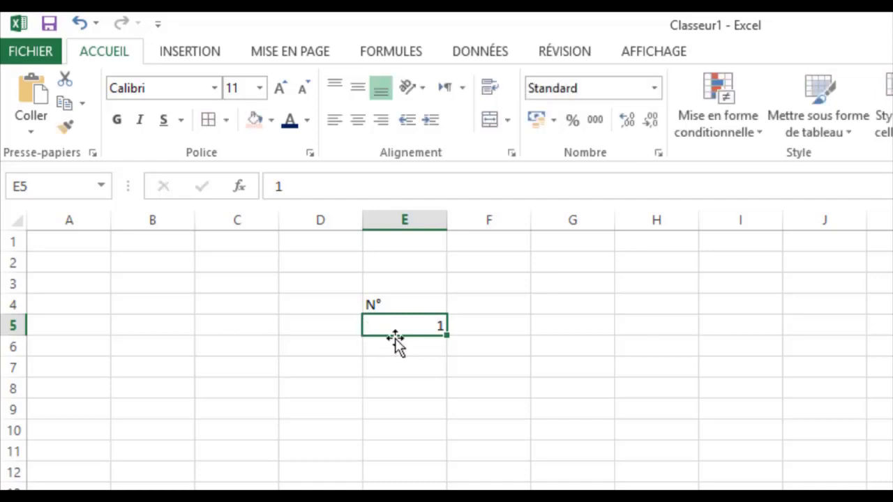
left_click(422, 348)
type("2")
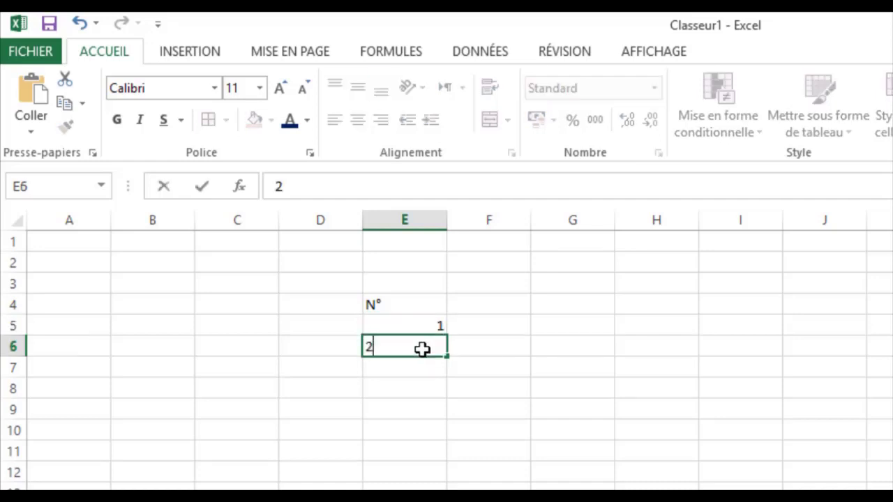
left_click(407, 379)
left_click(412, 326)
left_click_drag(411, 327, 412, 345)
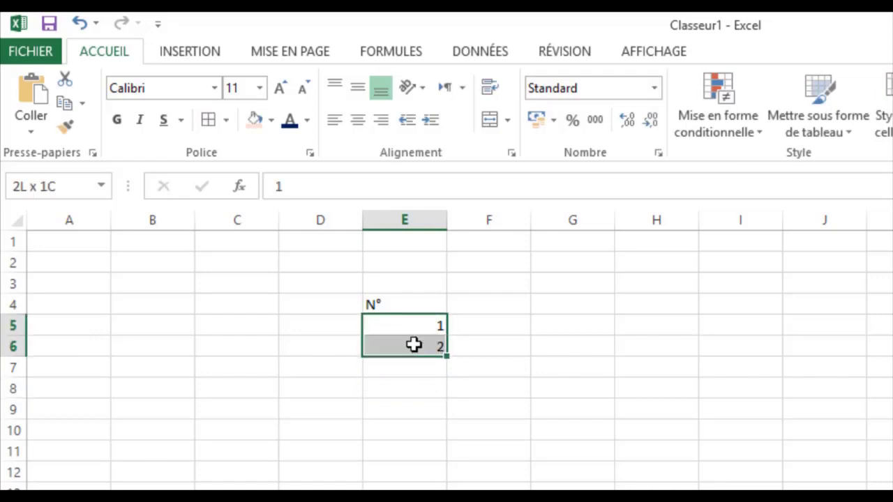
left_click_drag(447, 356, 447, 488)
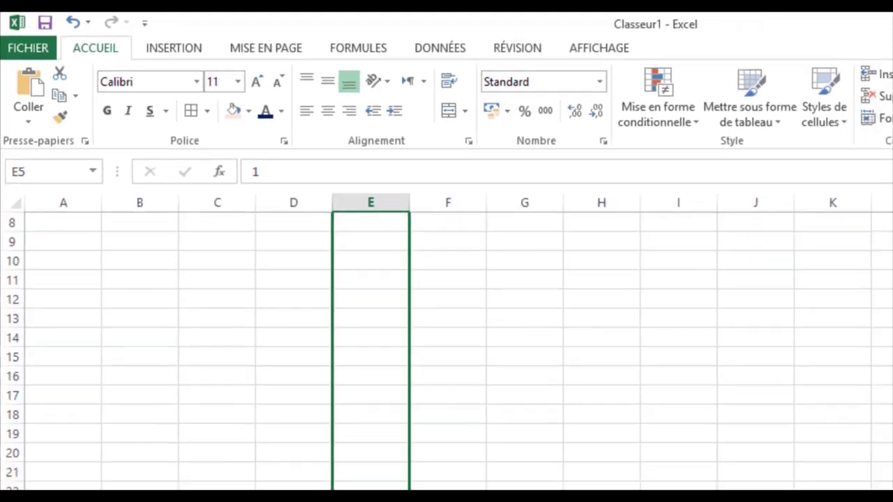
left_click_drag(447, 488, 281, 418)
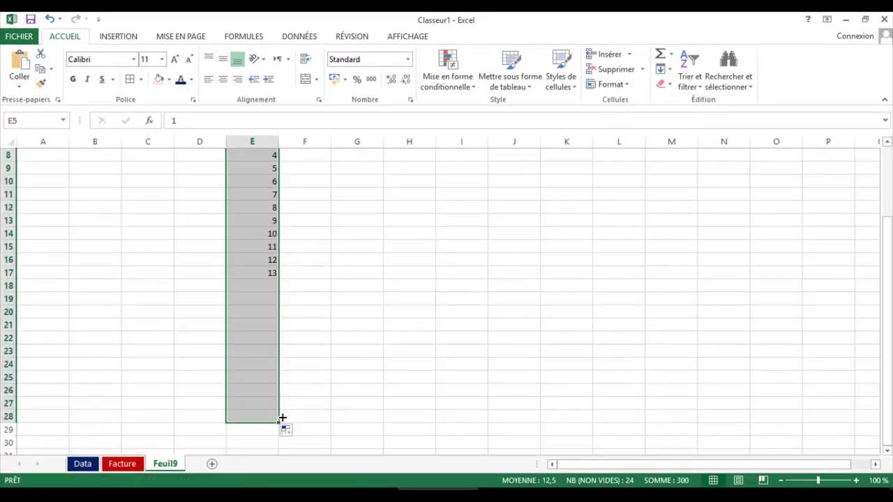
scroll(260, 409, "up", 3)
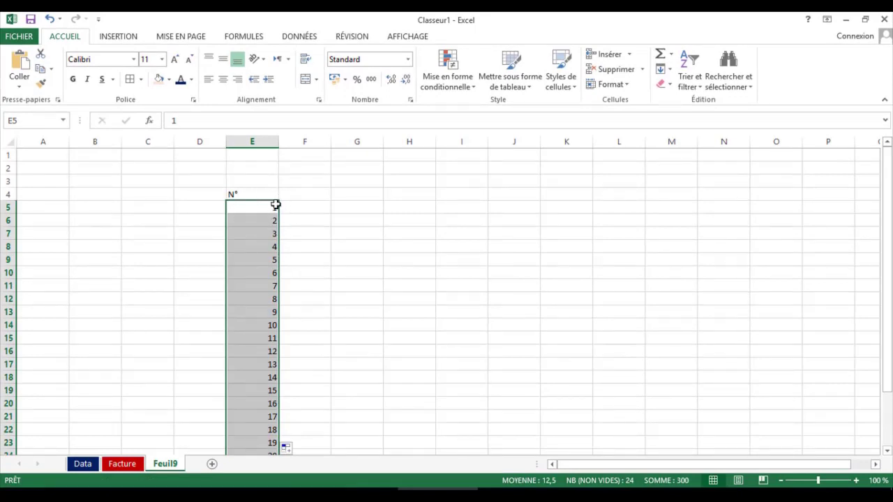
Step: Add the Mois header in cell F4
left_click(304, 207)
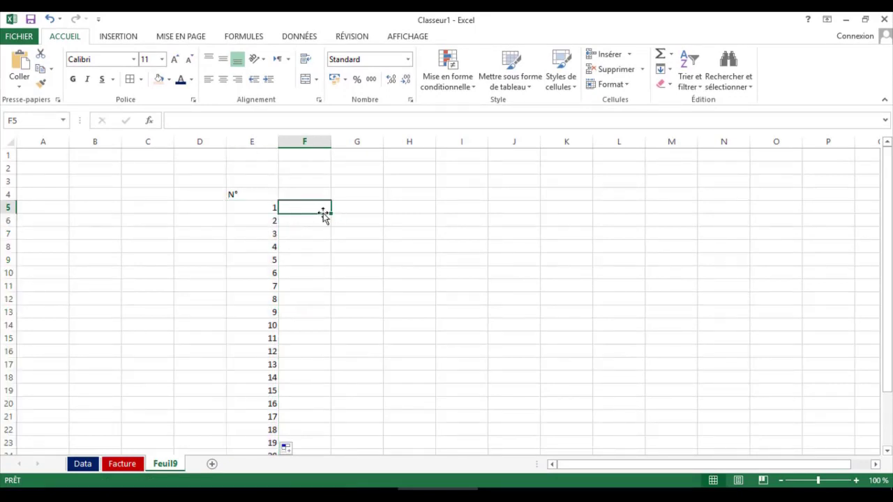
left_click(300, 194)
type("M")
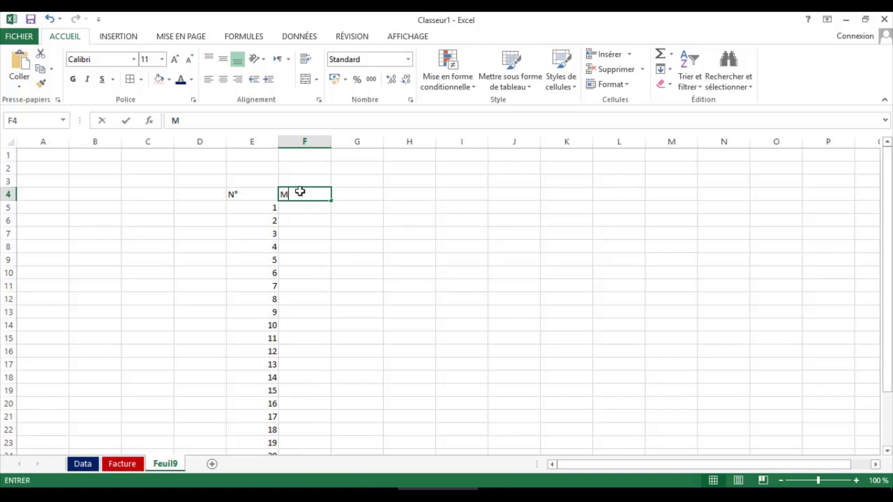
type("ois")
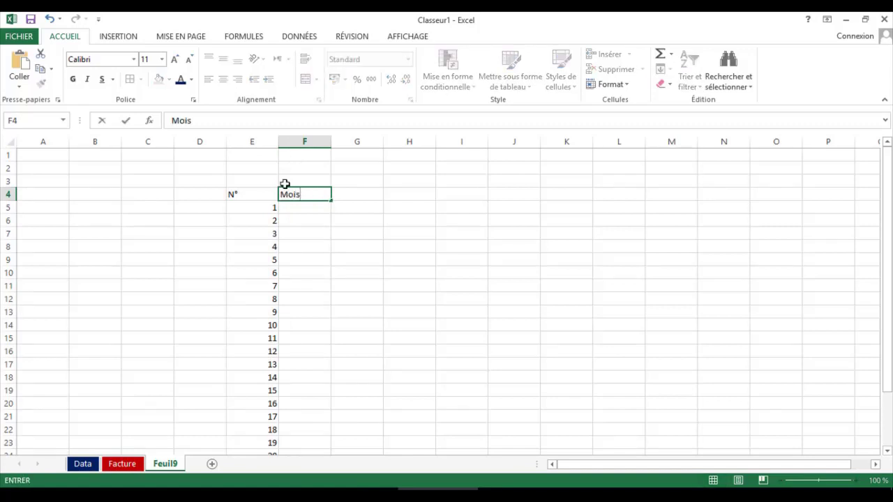
left_click(305, 208)
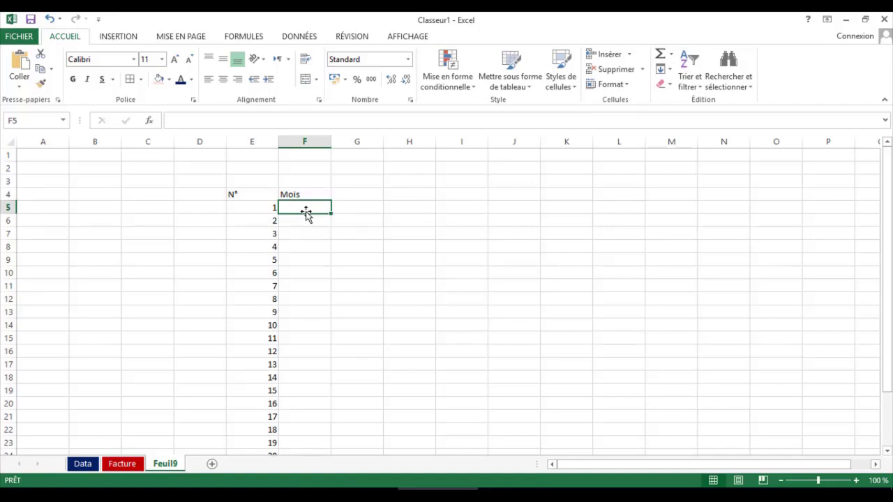
Step: Enter Mars in F5 and fill the months through Février down to F28
type("Mars")
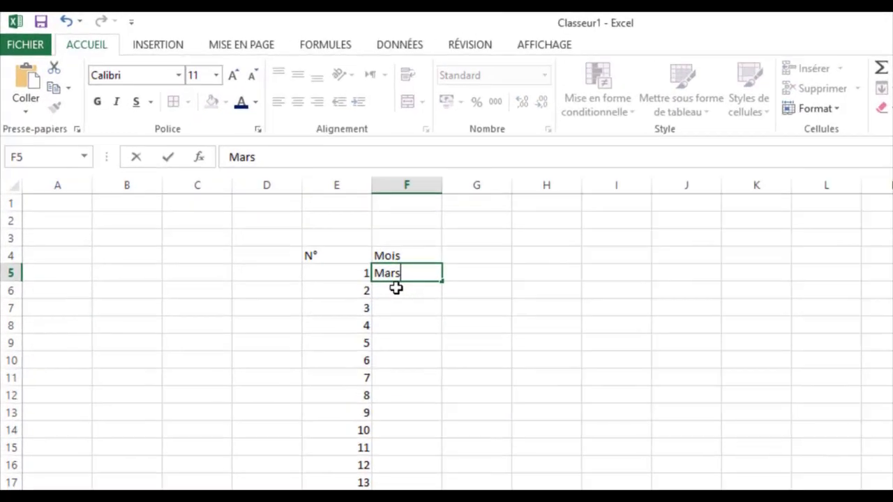
key("Return")
left_click(303, 206)
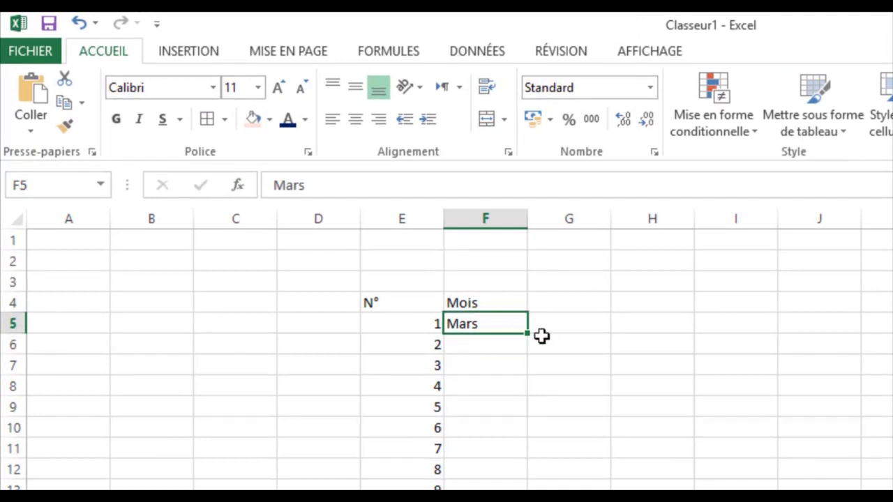
left_click_drag(530, 334, 527, 487)
scroll(491, 324, "up", 2)
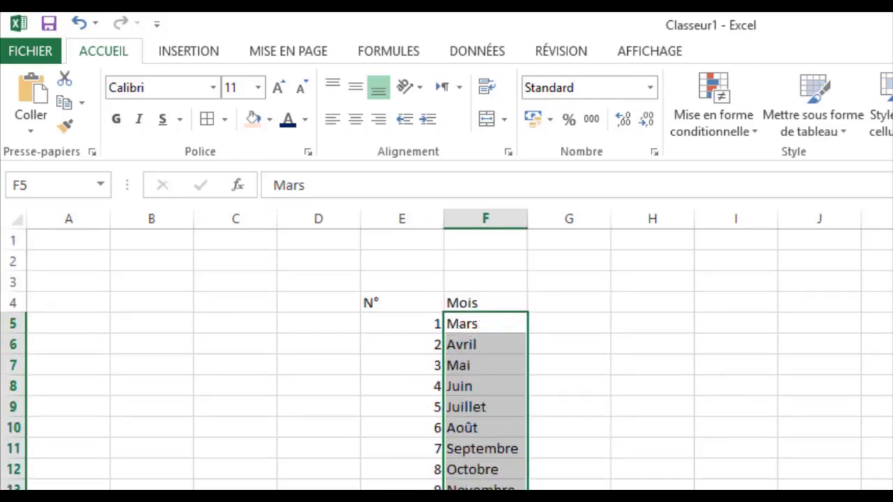
scroll(304, 418, "down", 2)
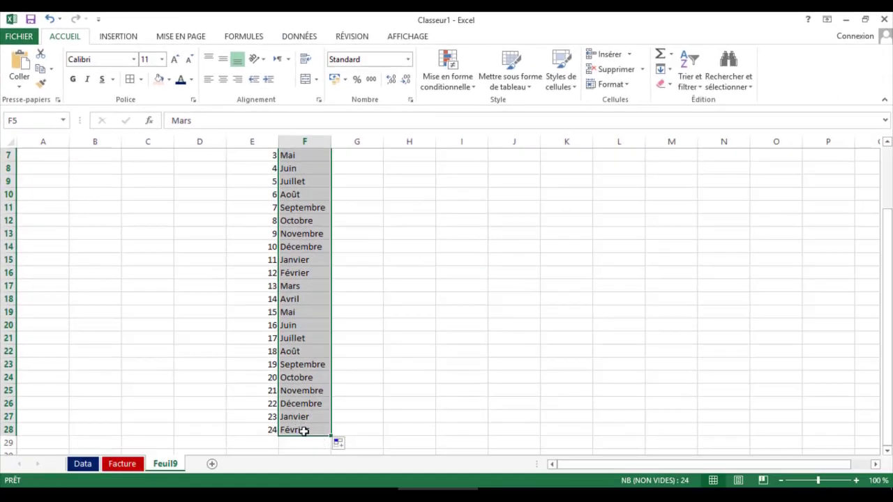
scroll(305, 431, "up", 2)
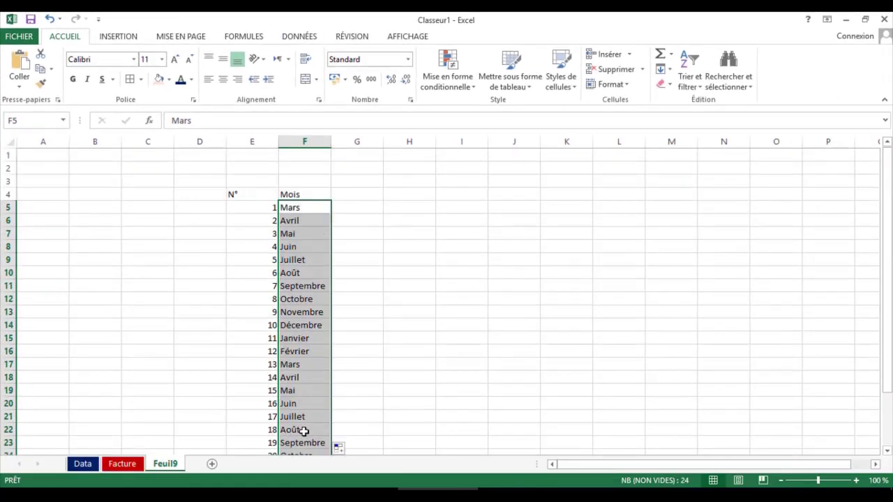
left_click(362, 195)
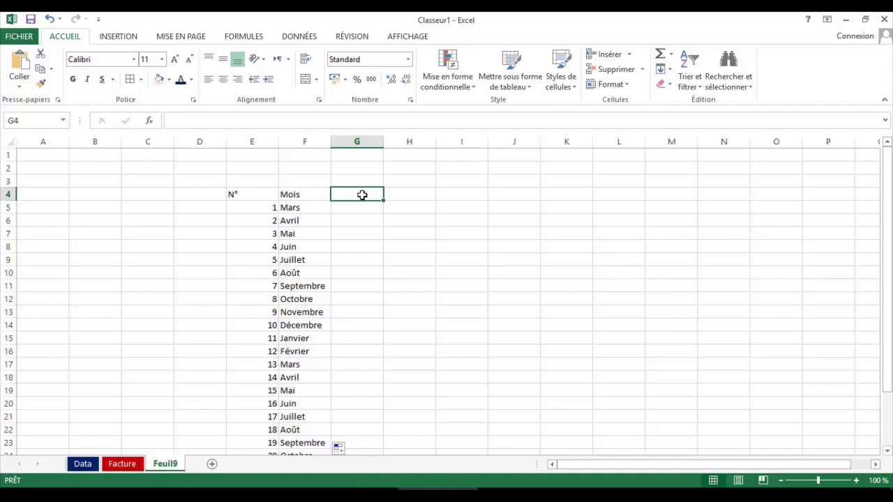
Step: Enter the header 'Température Min' in G4 beside Mois and reselect that cell
type("Tempér")
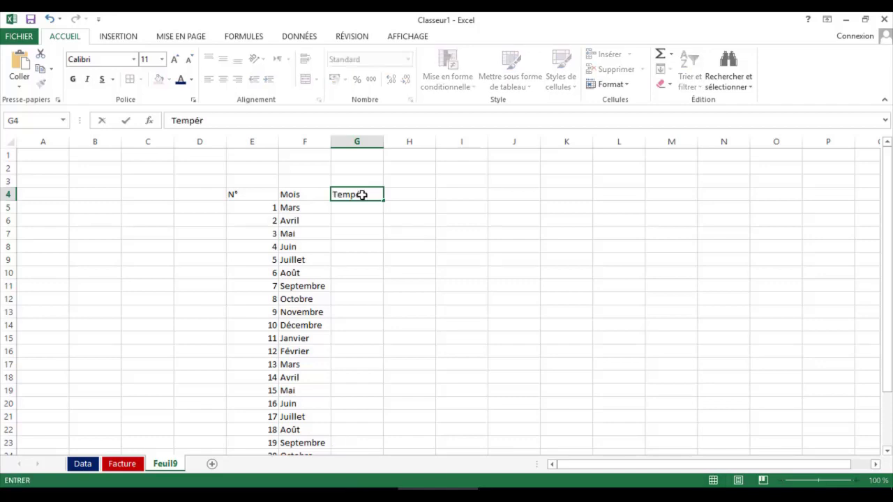
type("ature ")
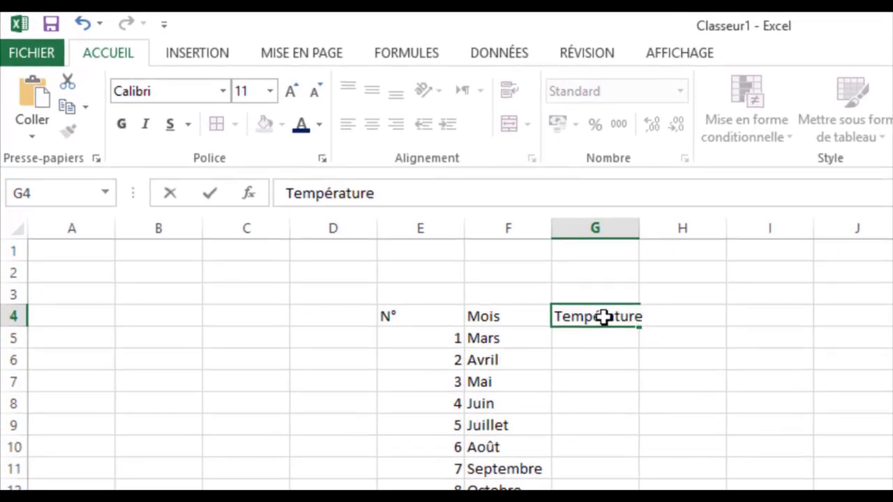
type("Min")
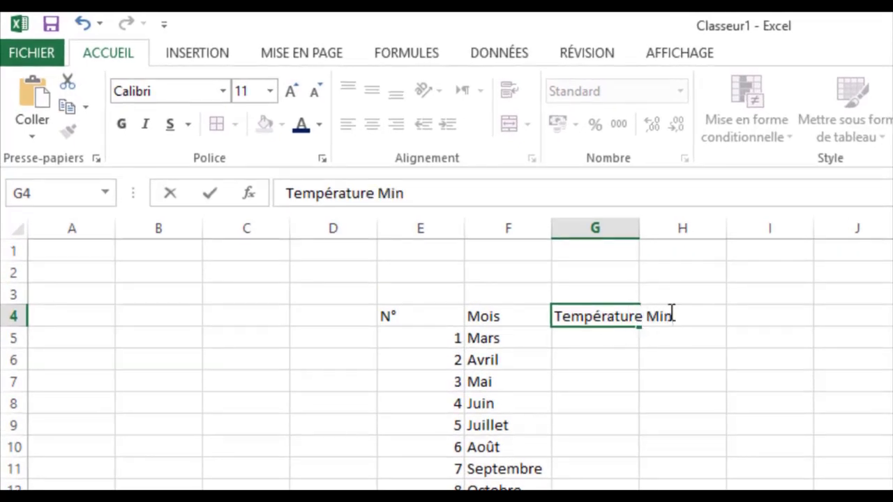
key("Tab")
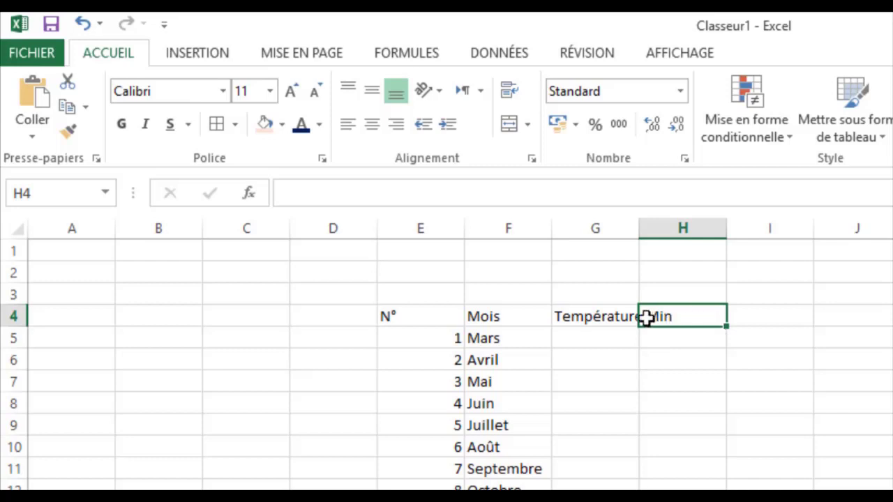
left_click(592, 319)
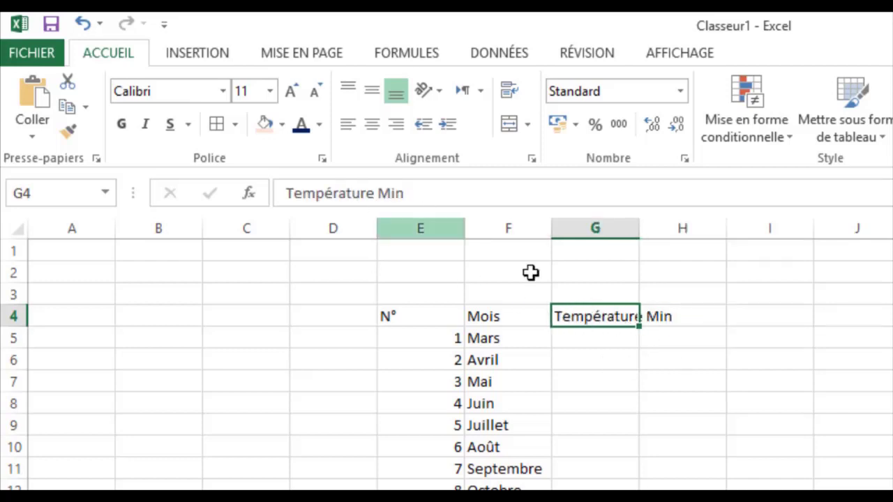
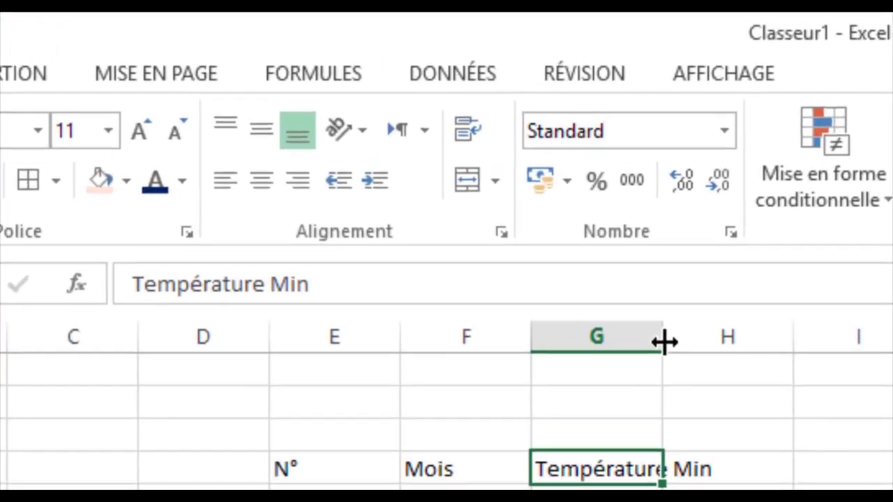
Step: Resize column G, then AutoFit it to the full 'Température Min' heading
left_click_drag(664, 341, 701, 354)
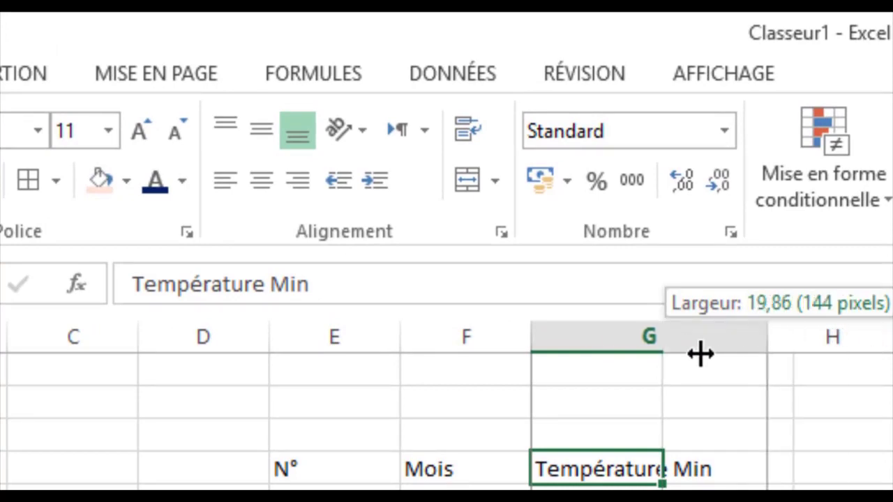
left_click_drag(701, 354, 854, 353)
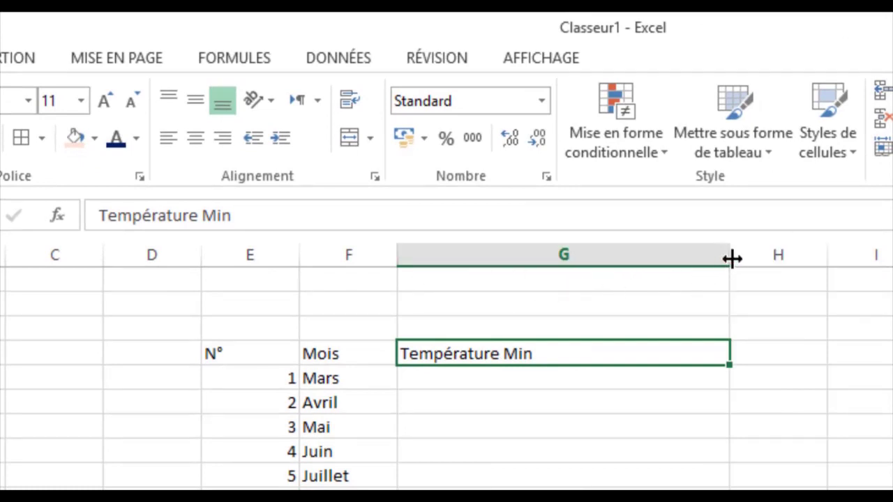
left_click_drag(732, 259, 505, 275)
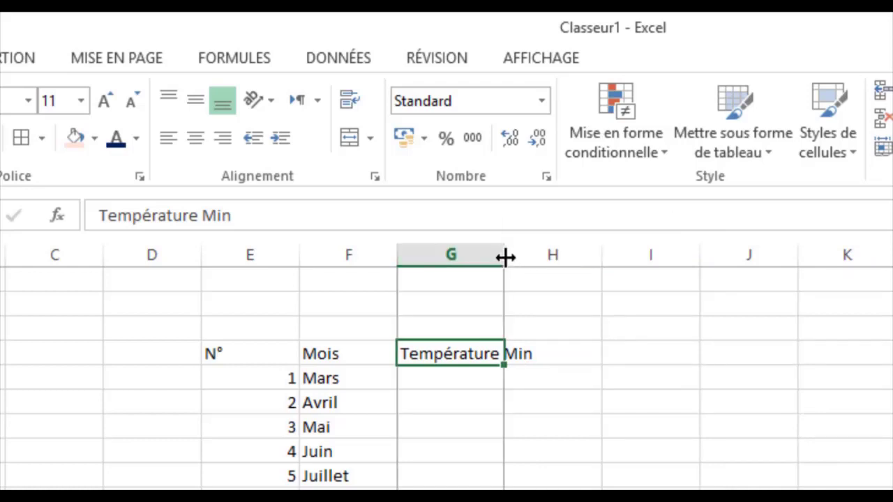
double_click(505, 258)
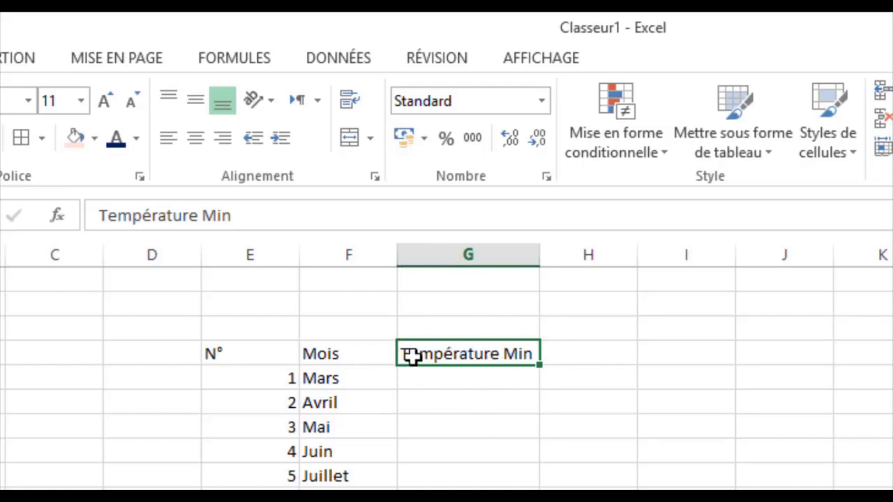
Step: Enter the heading 'Humidité' in the cell beside Température Min, correcting the typo
left_click(599, 353)
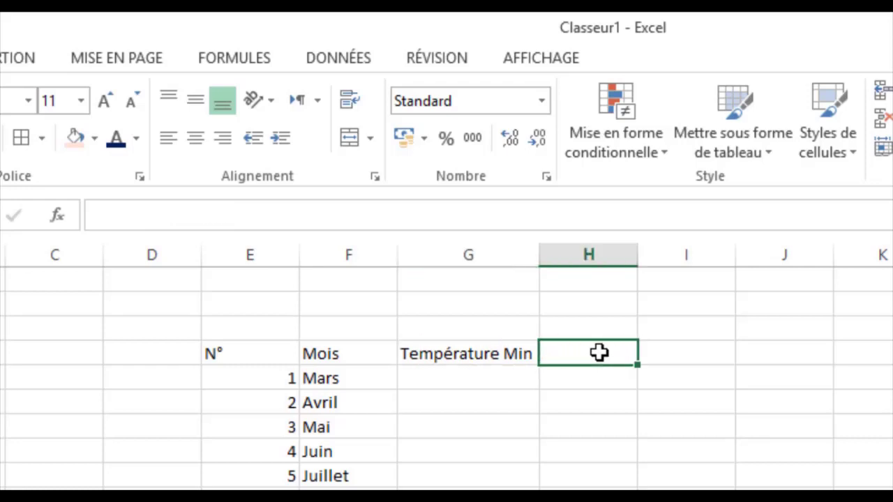
type("H")
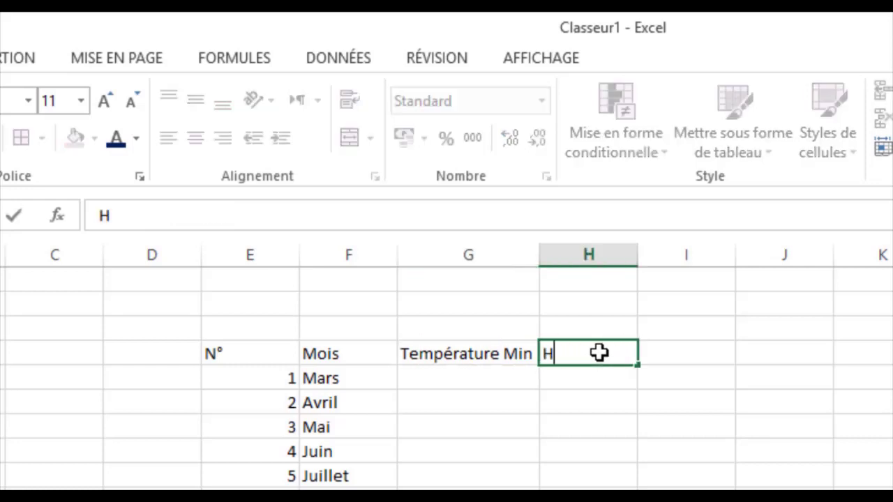
type("i")
type("mi")
key("BackSpace")
key("BackSpace")
key("BackSpace")
type("umi")
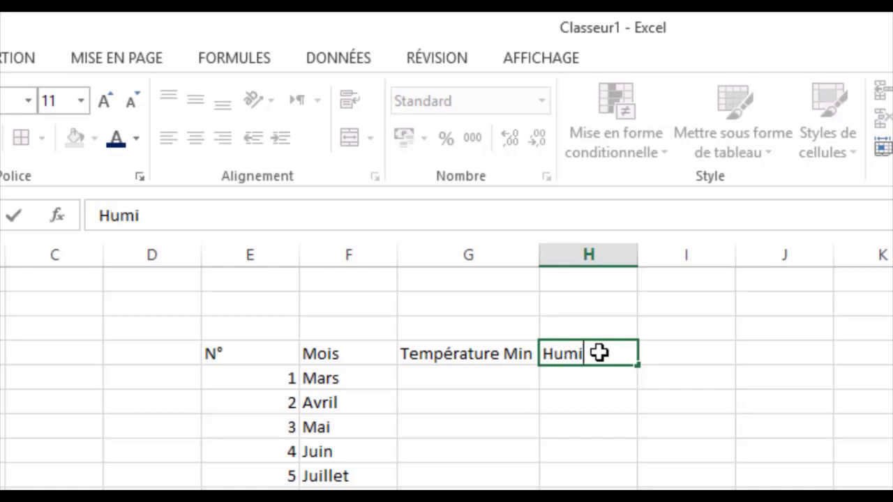
type("dit")
type("é")
left_click(508, 409)
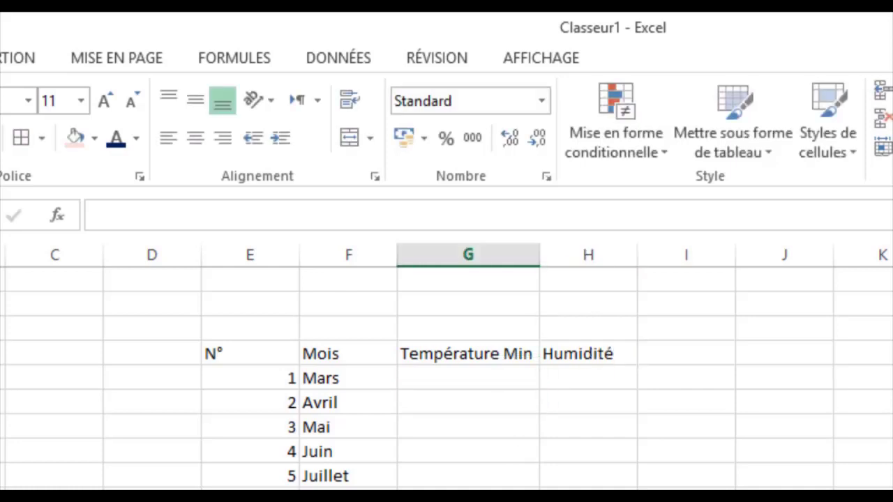
Step: Select the Mars cell under Température Min
left_click(453, 387)
left_click(600, 384)
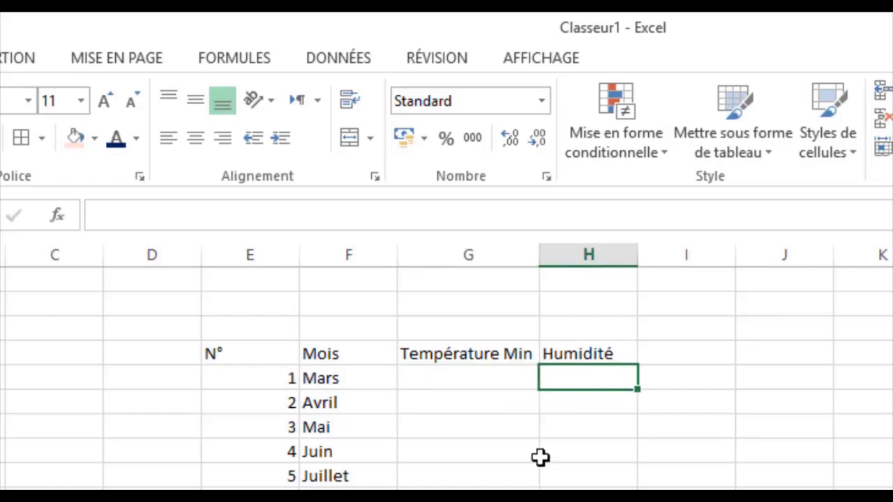
left_click(442, 386)
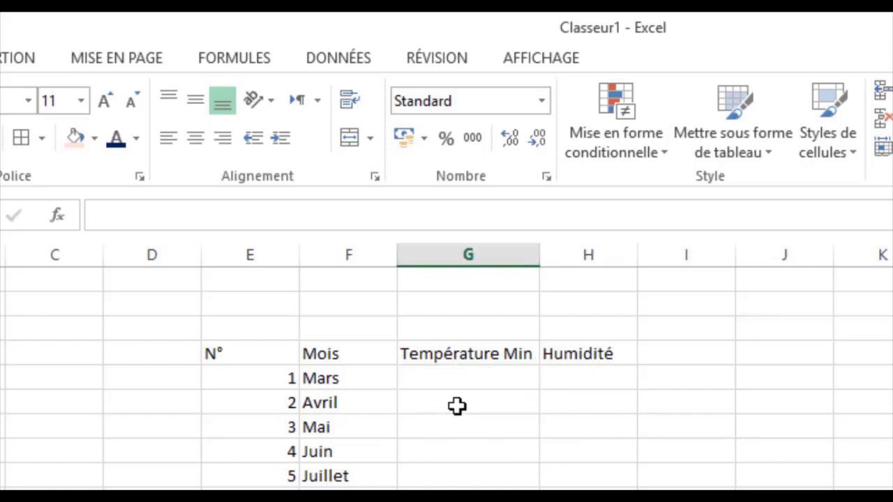
left_click(366, 314)
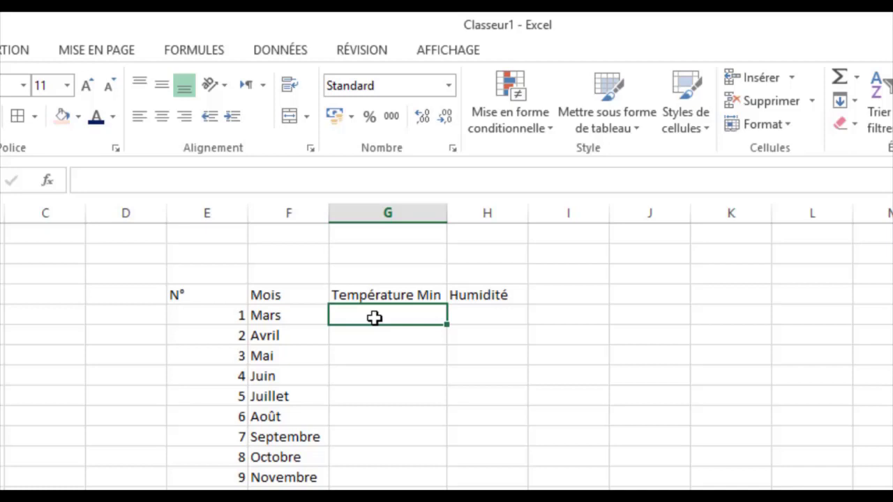
Step: Select the empty Température Min cells from Mars down through the month rows
left_click(395, 393)
scroll(395, 393, "down", 1)
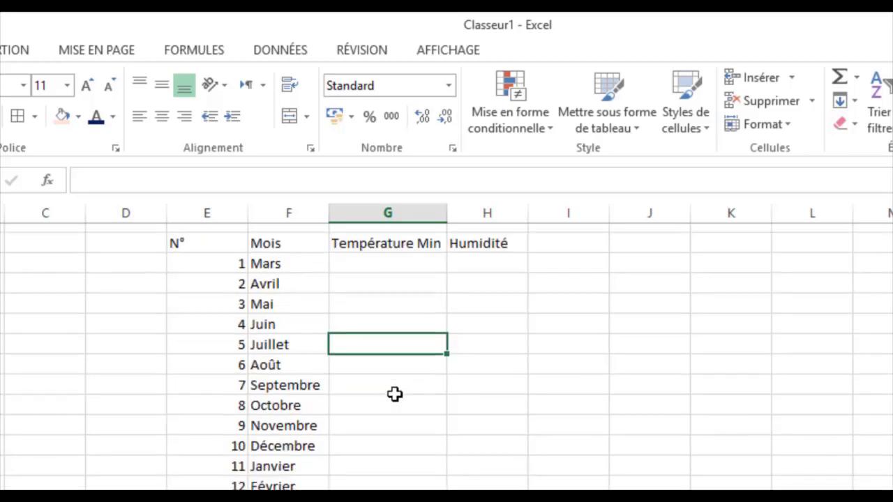
scroll(395, 393, "up", 1)
mouse_move(369, 316)
left_mouse_down()
mouse_move(394, 445)
mouse_move(391, 488)
left_mouse_up()
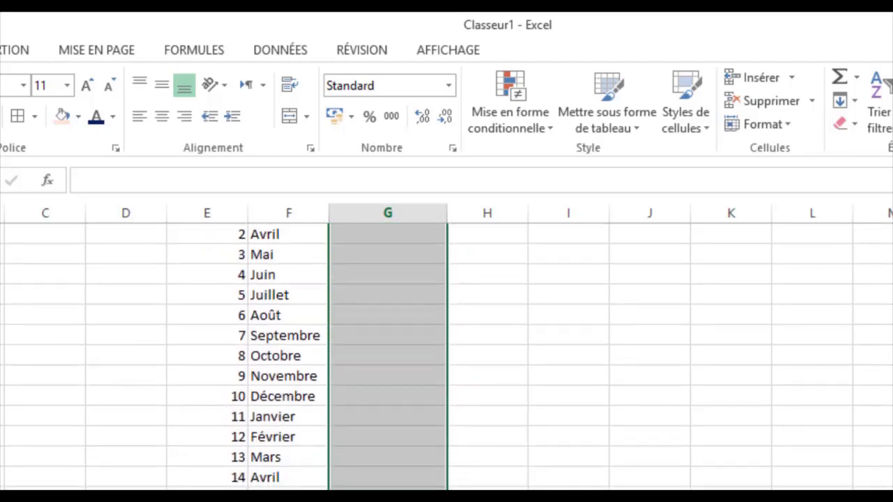
scroll(394, 349, "up", 2)
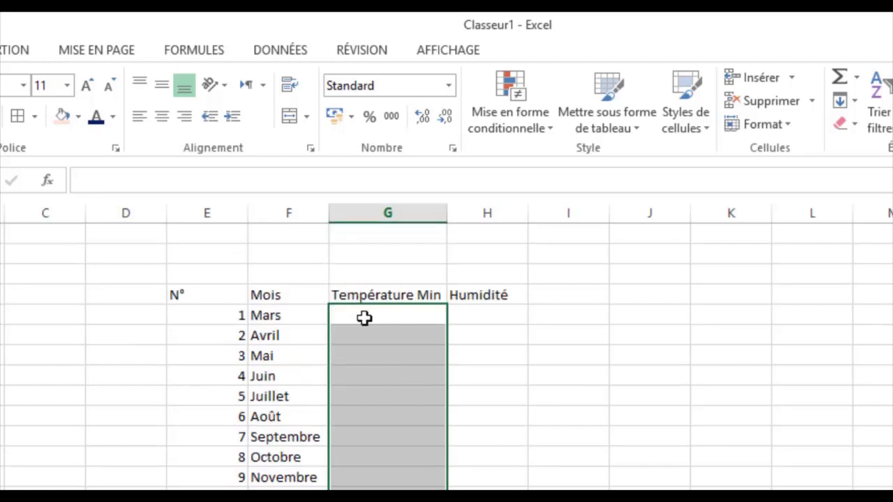
scroll(371, 377, "down", 4)
scroll(371, 377, "up", 2)
scroll(391, 383, "up", 1)
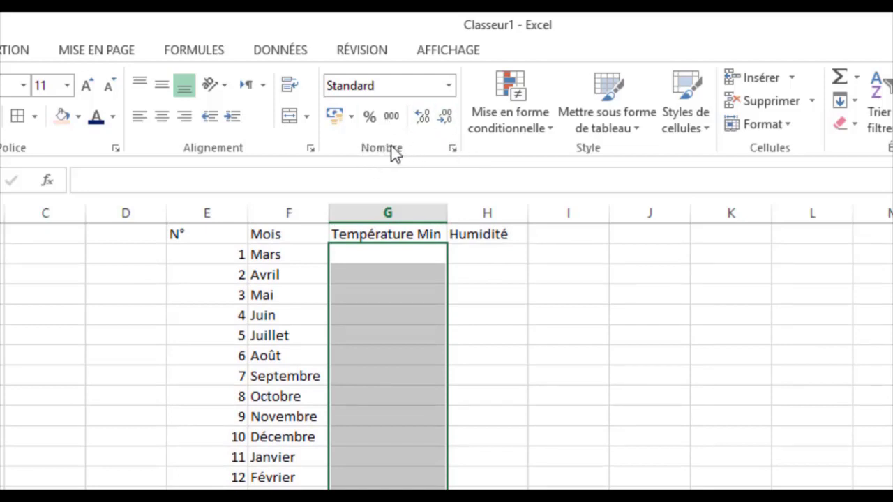
left_click(425, 120)
Step: Format the Température Min cells as Nombre with 1 decimal place
right_click(378, 304)
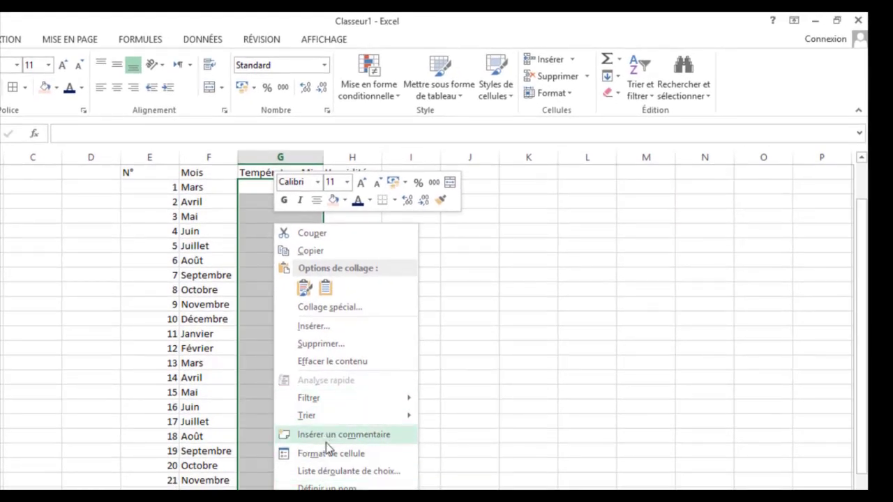
left_click(355, 455)
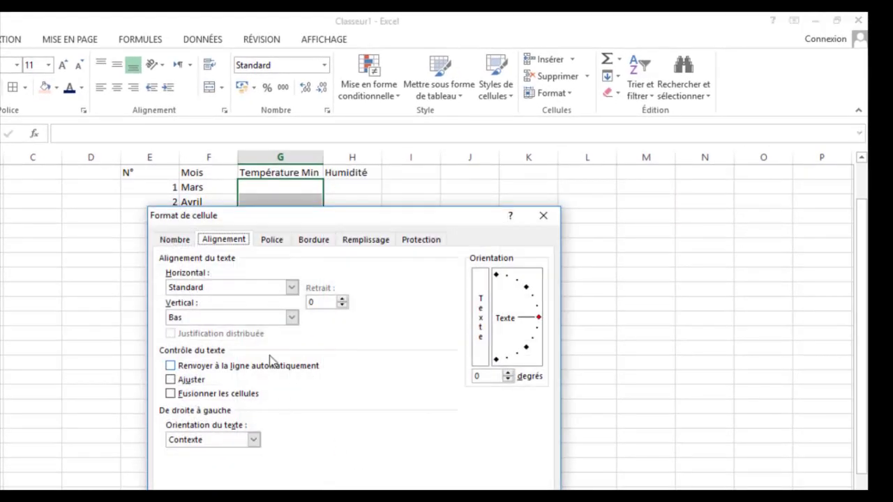
left_click(174, 239)
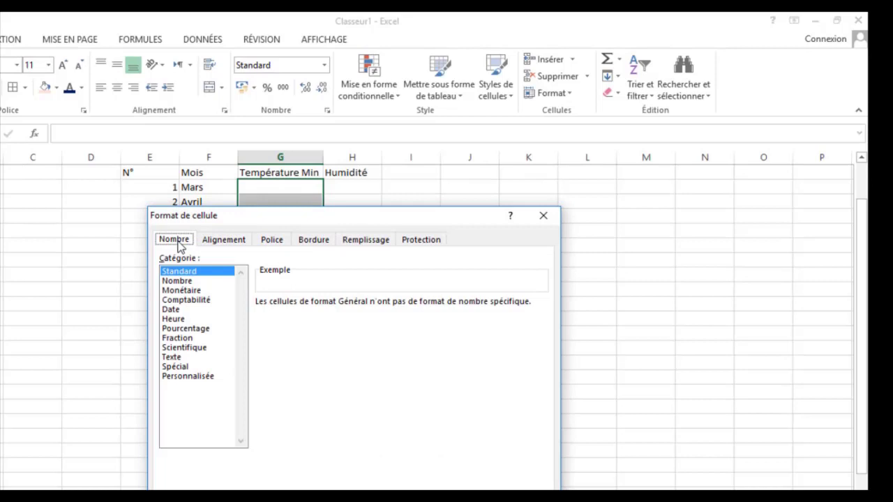
left_click(176, 281)
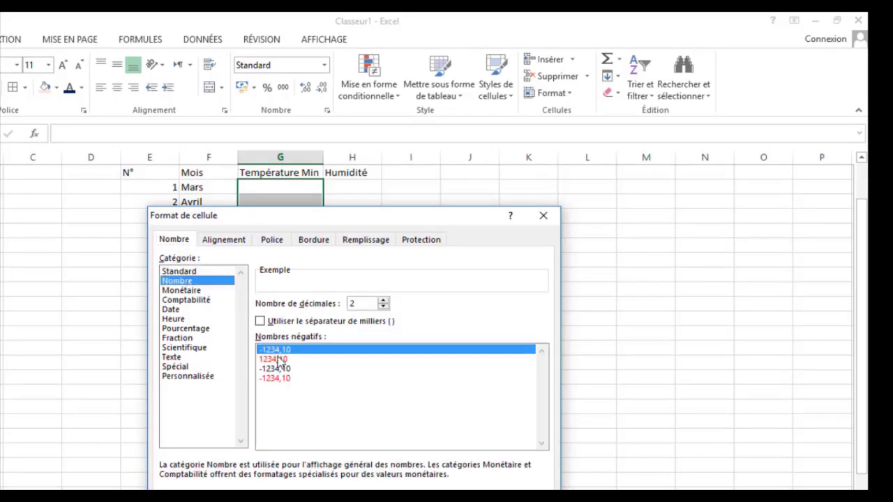
left_click(383, 306)
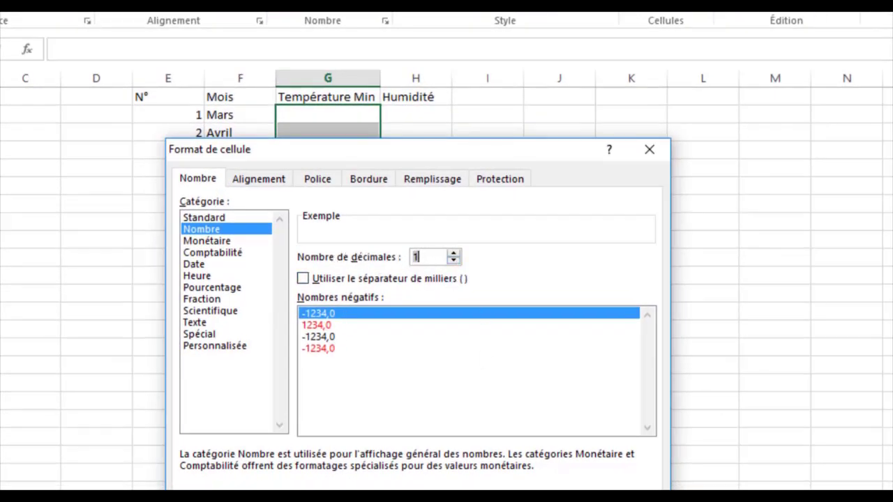
key("Return")
left_click(332, 117)
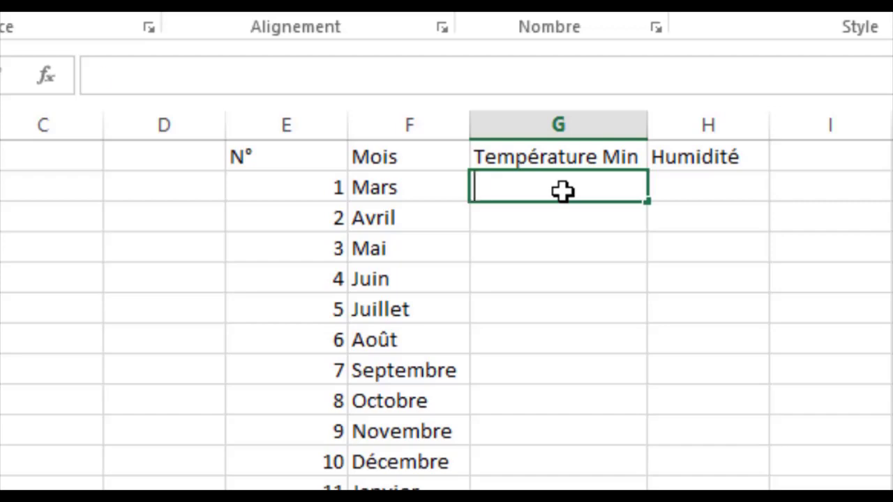
Step: Enter minimum temperatures 18, 21,5, 20,28 and 21,43 for Mars through Juin
type("18")
key("Return")
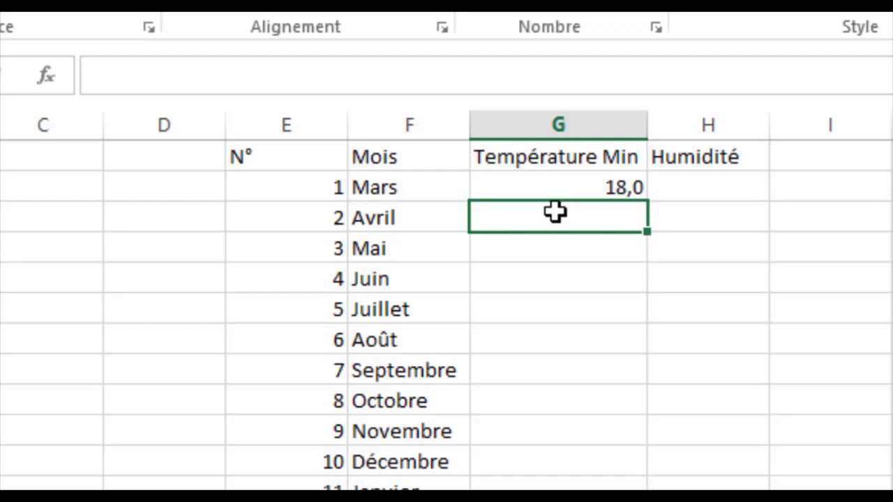
type("21,")
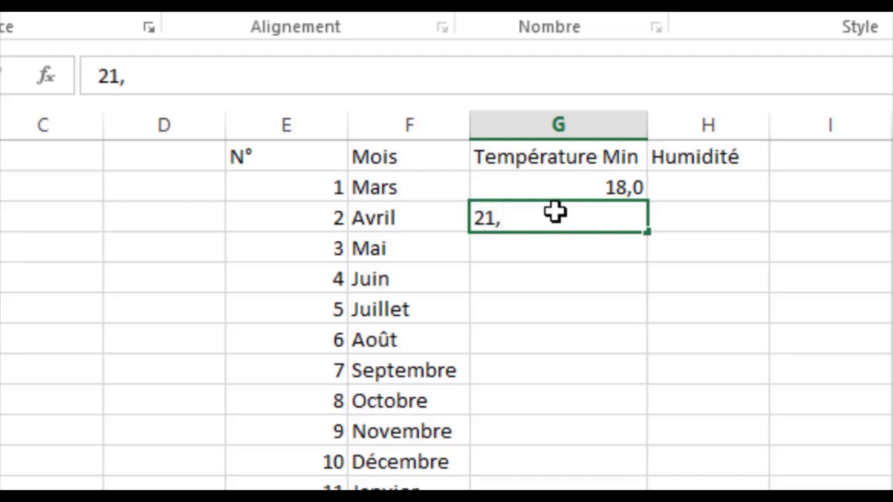
type("5")
key("Return")
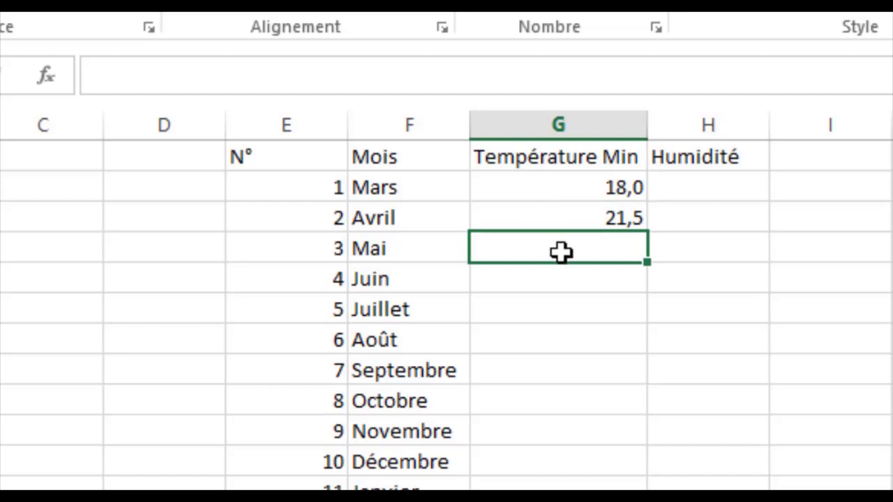
type("20,")
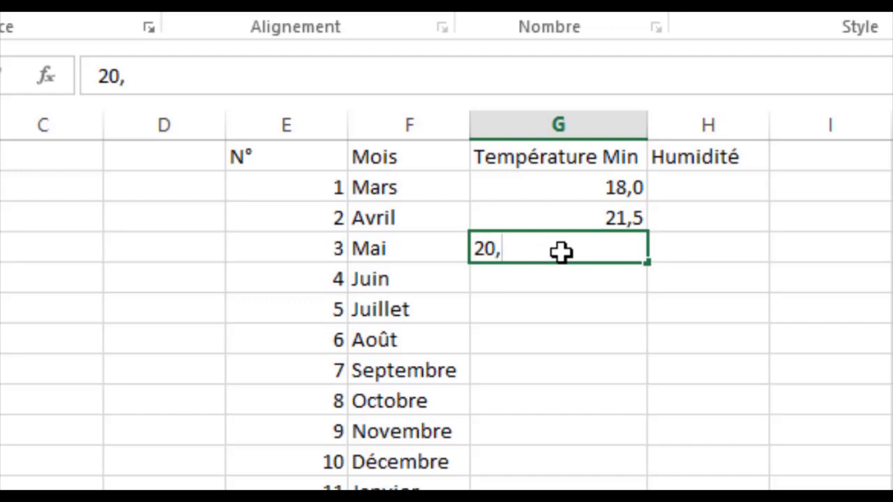
type("2")
type("8")
key("Return")
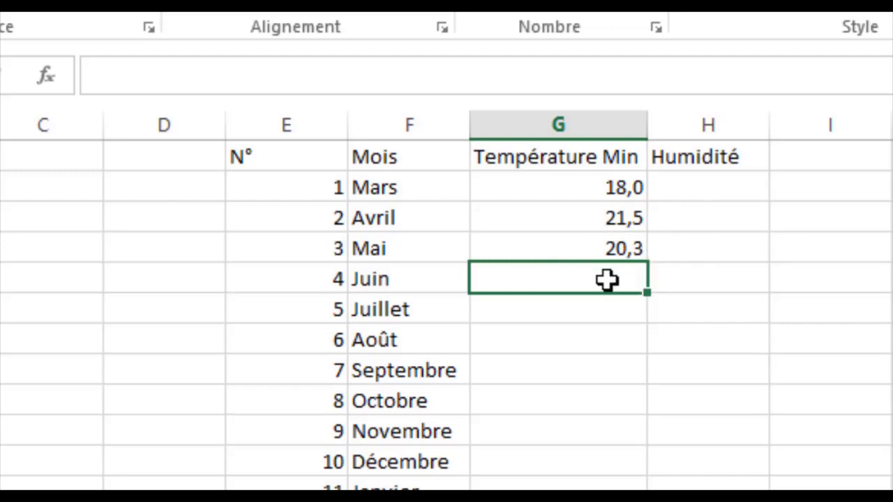
type("21,")
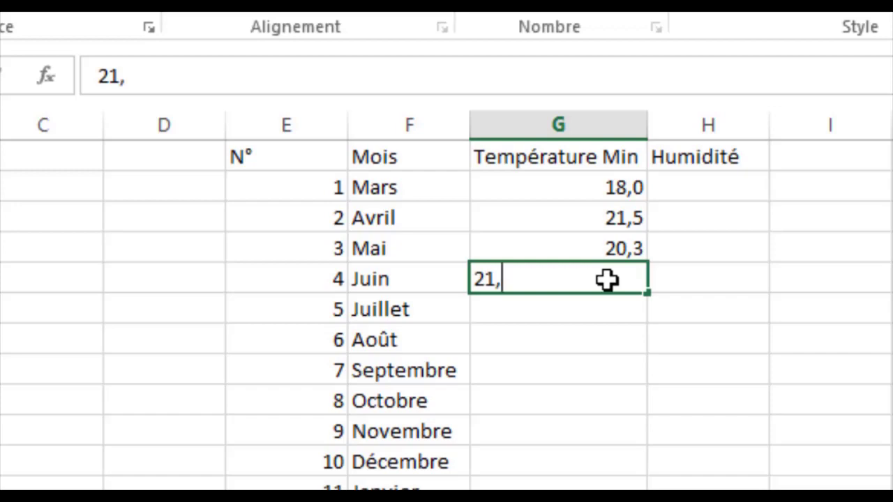
type("4")
type("3")
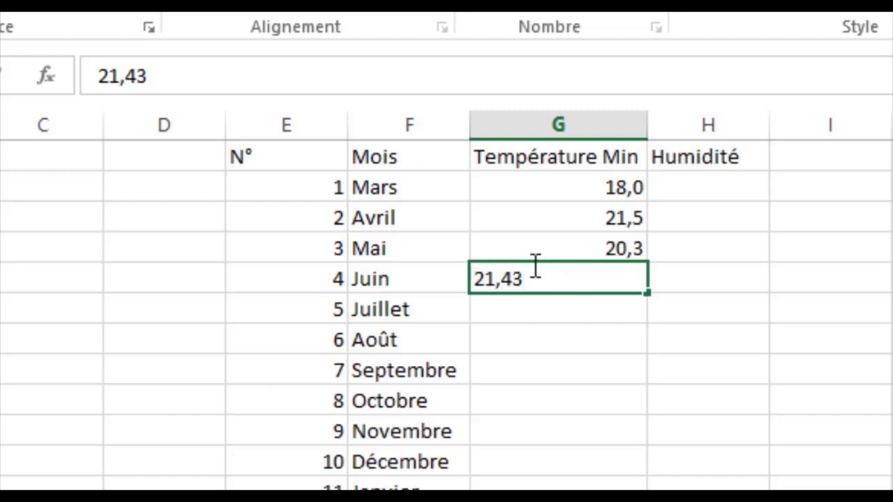
key("Return")
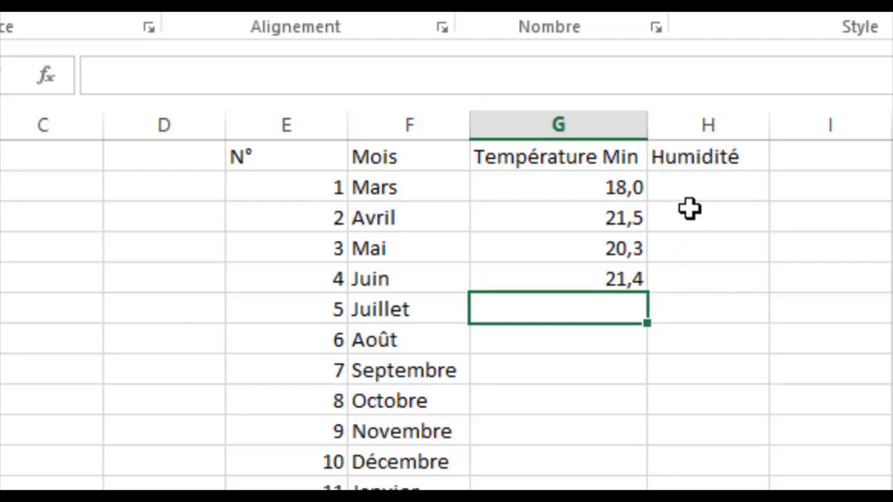
Step: Apply percentage style to the Humidité cells down the column
left_click_drag(594, 294, 560, 421)
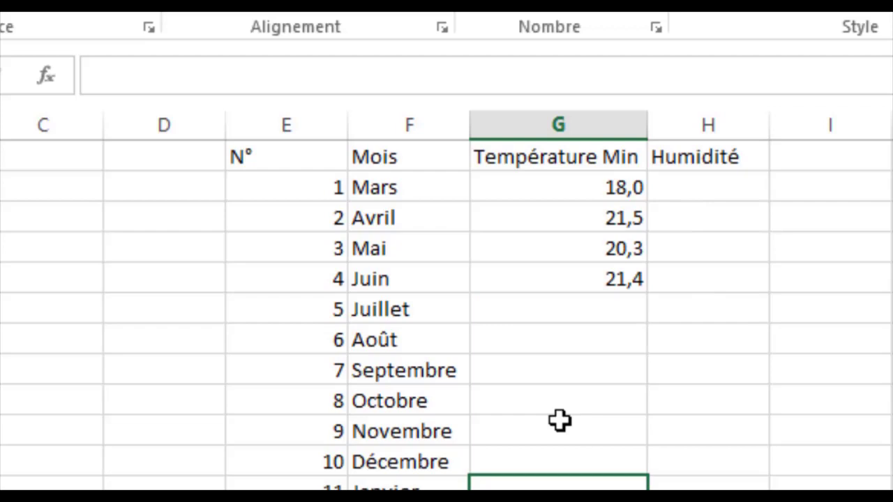
left_click(712, 184)
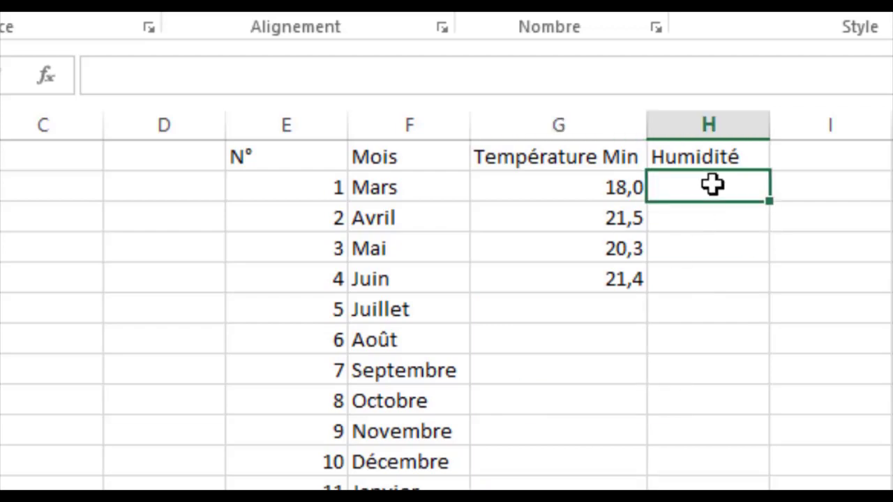
left_click(720, 341)
left_click(694, 185)
left_click_drag(694, 185, 705, 492)
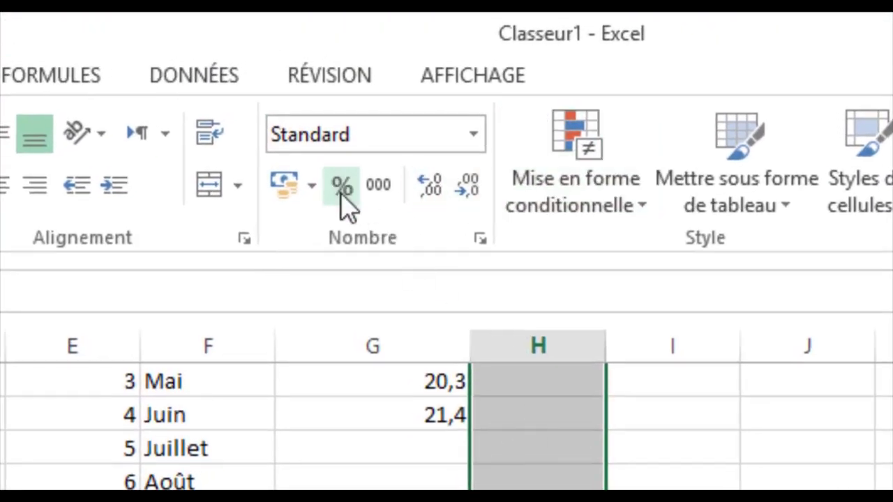
left_click(343, 203)
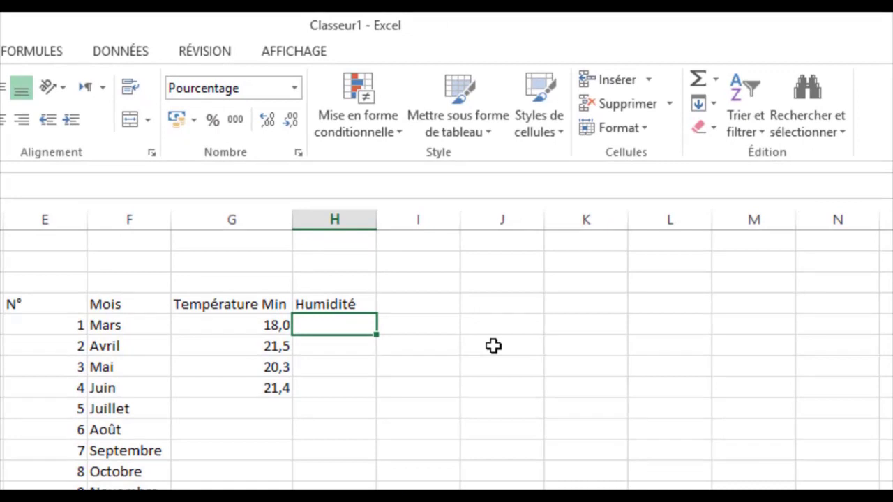
Step: Enter humidity values 67% for Mars and 60% for Avril
type("6")
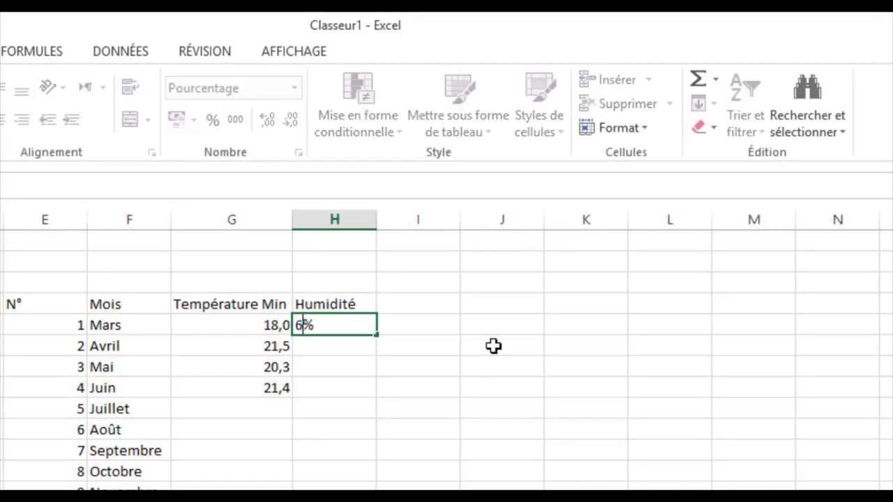
type("7")
key("Return")
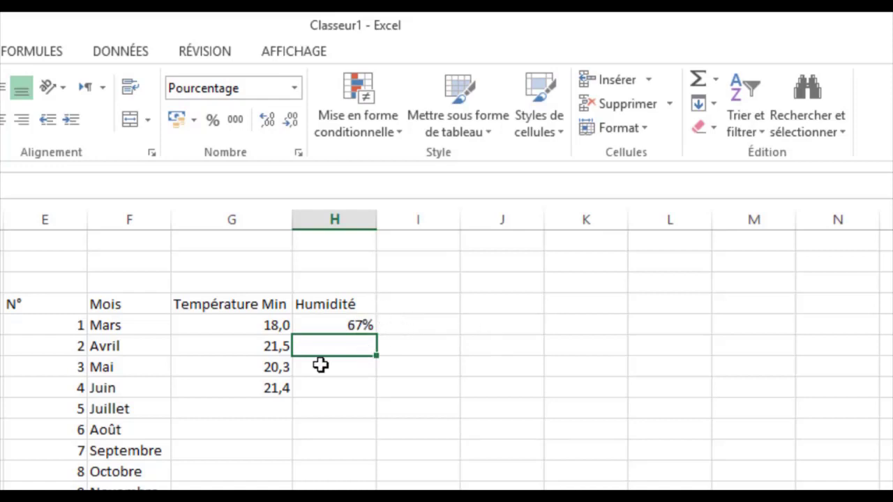
type("6")
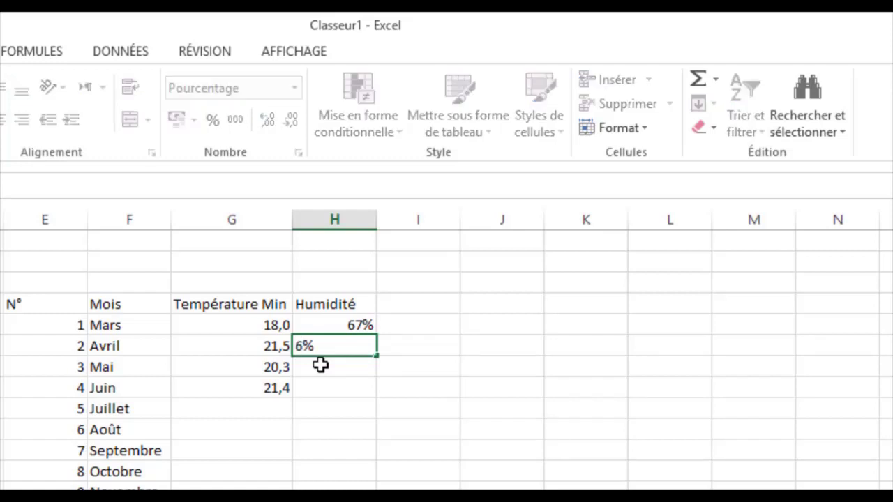
type("0")
key("Return")
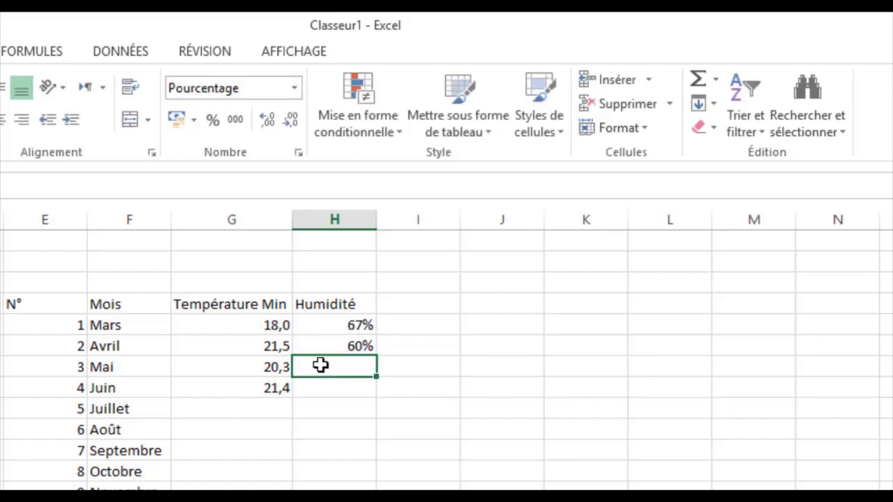
left_click(296, 472)
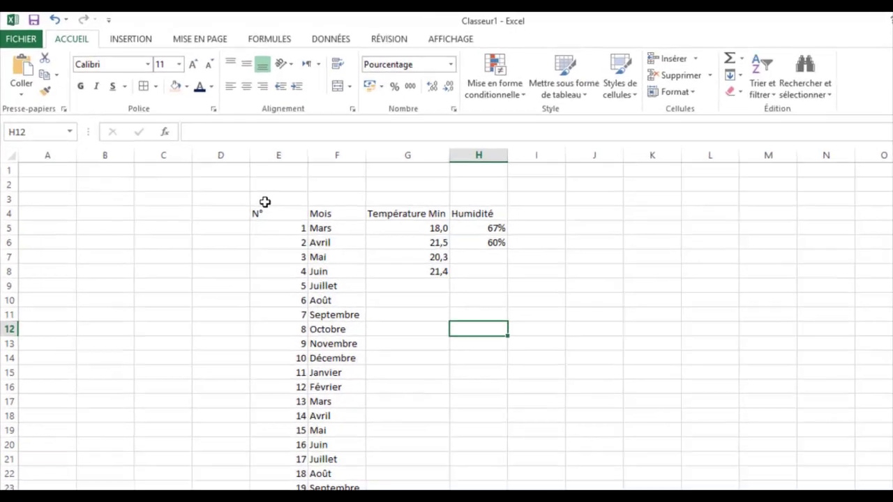
Step: Merge and centre cells E3:H3 above the table headers
left_click_drag(265, 201, 467, 203)
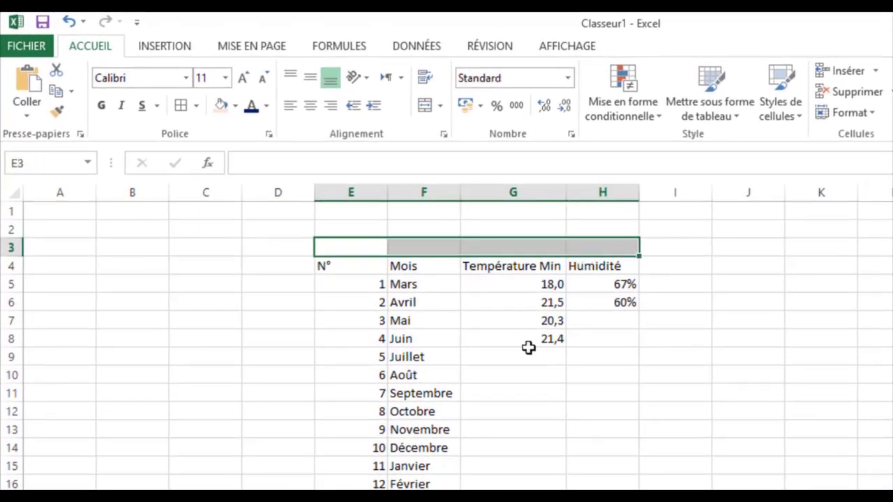
left_click(419, 286)
left_click_drag(342, 246, 620, 252)
left_click_drag(491, 333, 490, 321)
left_click_drag(334, 247, 606, 255)
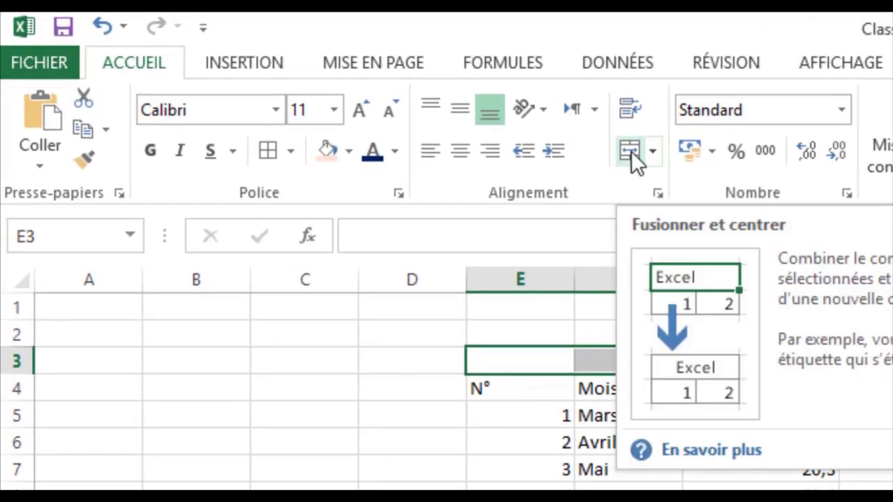
left_click(631, 151)
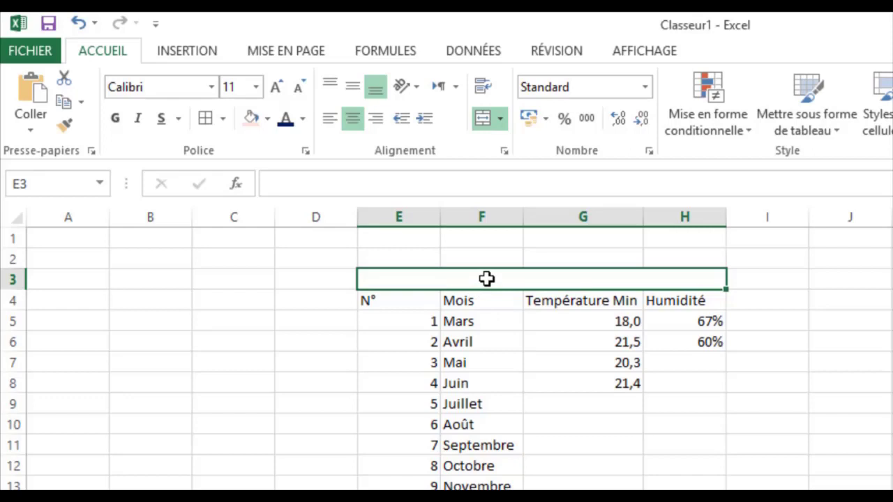
Step: Type the title 'Température & Humidité' into the merged cell, fixing a typo
type("Té")
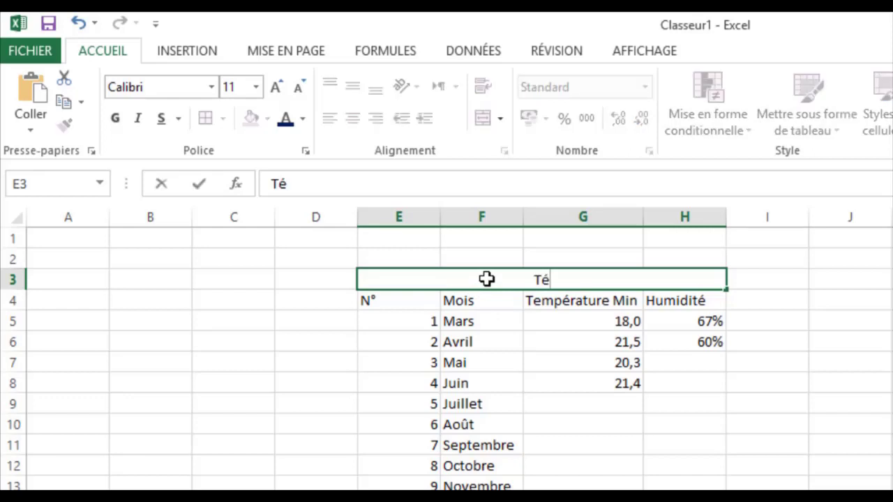
type("m")
key("BackSpace")
key("BackSpace")
type("empé")
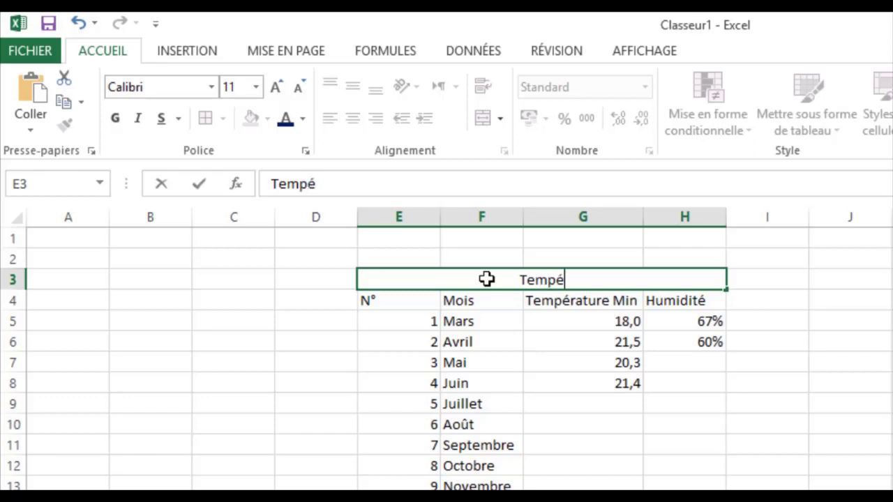
type("rature")
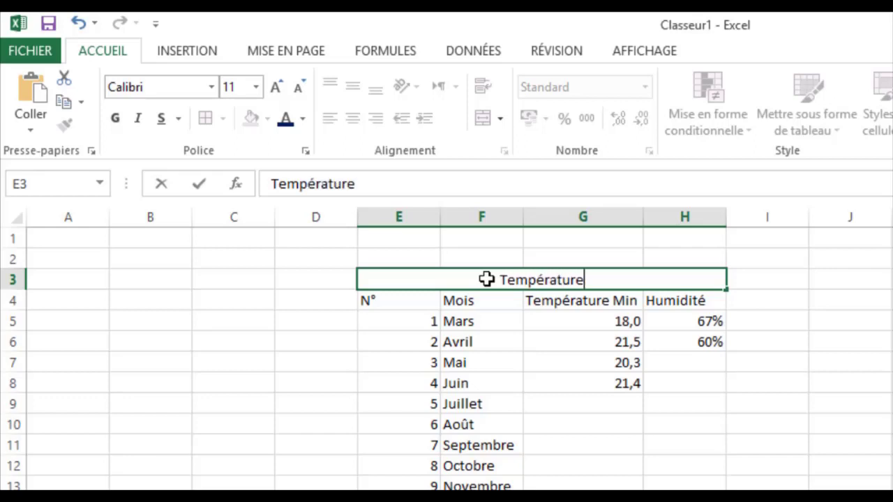
type(" & Hu")
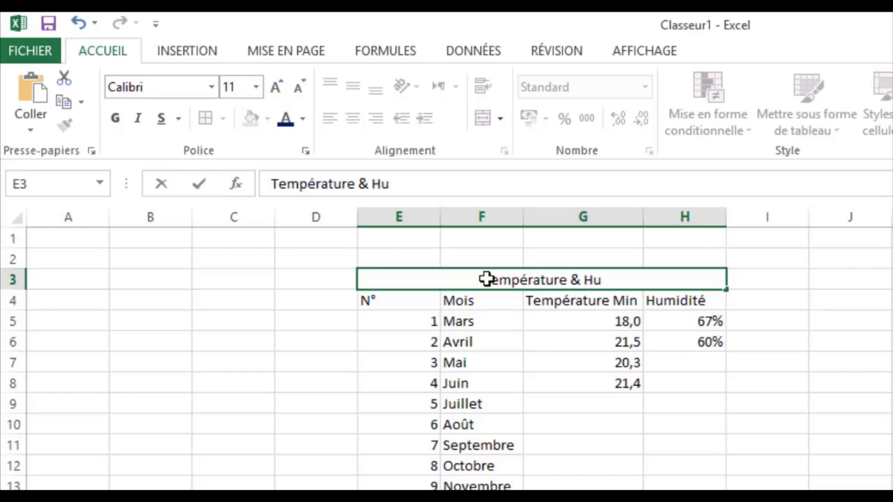
type("midit")
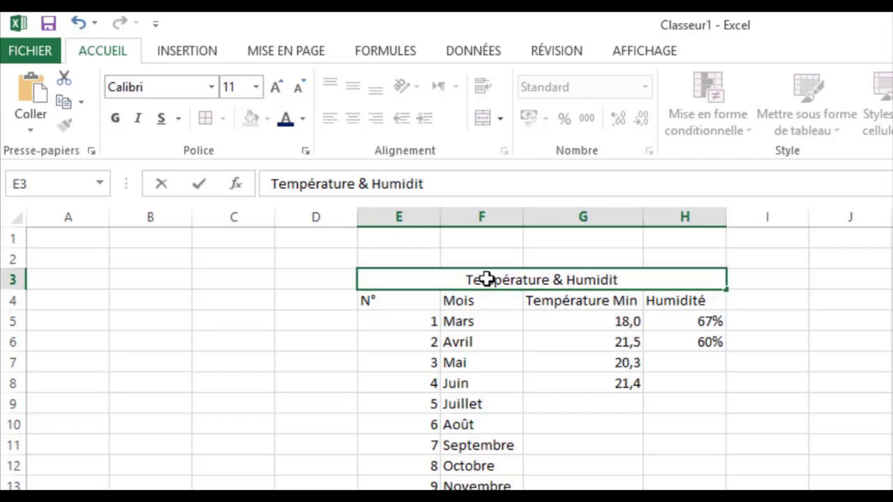
type("é")
left_click(549, 354)
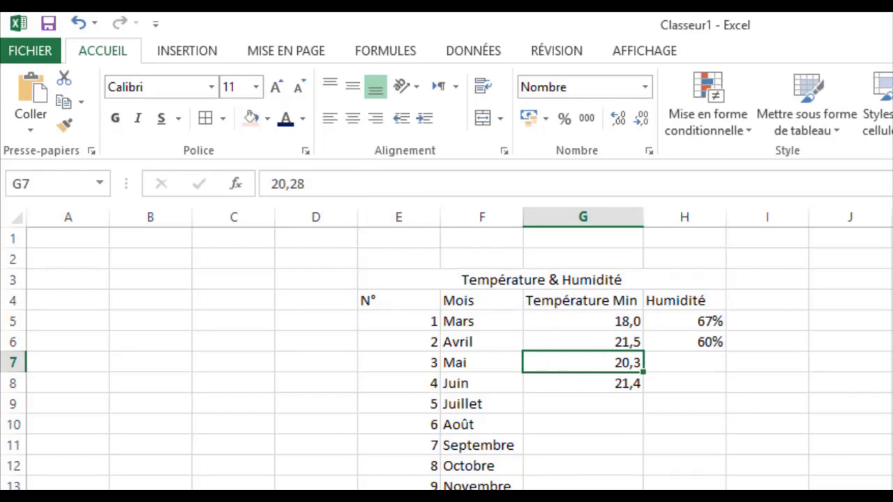
key("Down")
key("Down")
key("Down")
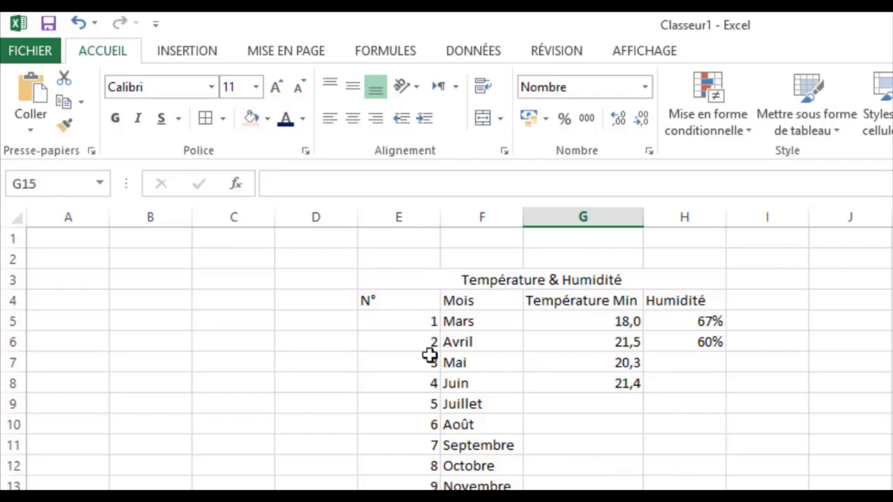
Step: Apply Toutes les bordures to the whole table from the title down to row 22
left_click_drag(366, 280, 680, 492)
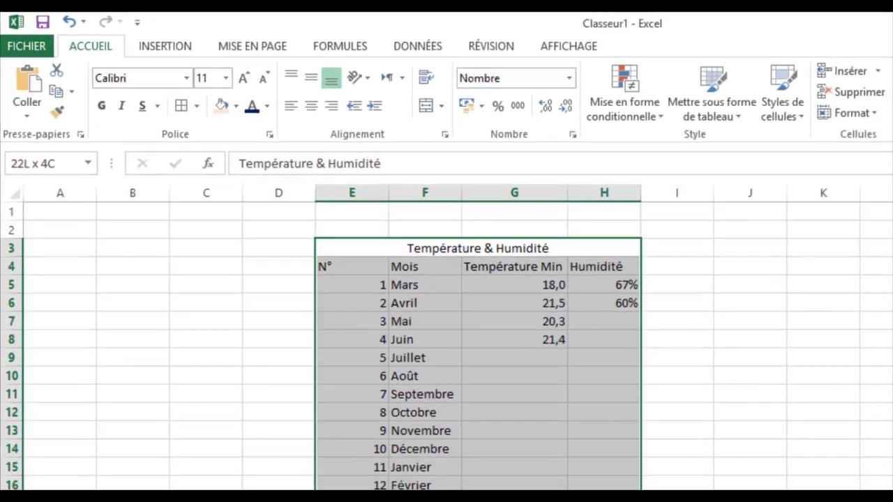
left_click_drag(412, 447, 411, 434)
scroll(471, 238, "up", 2)
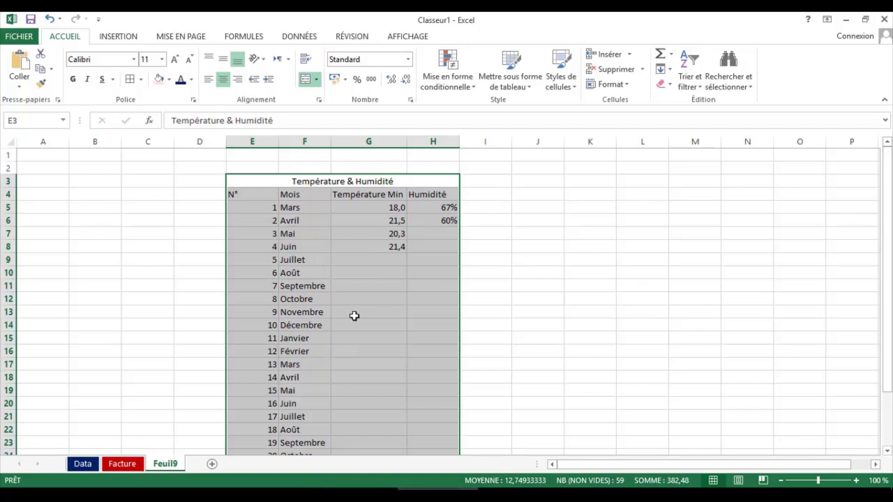
left_click(141, 81)
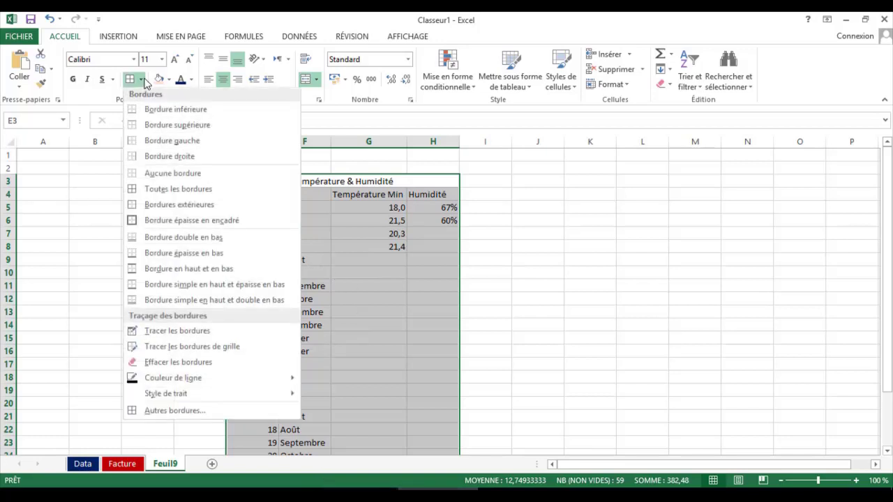
left_click(66, 36)
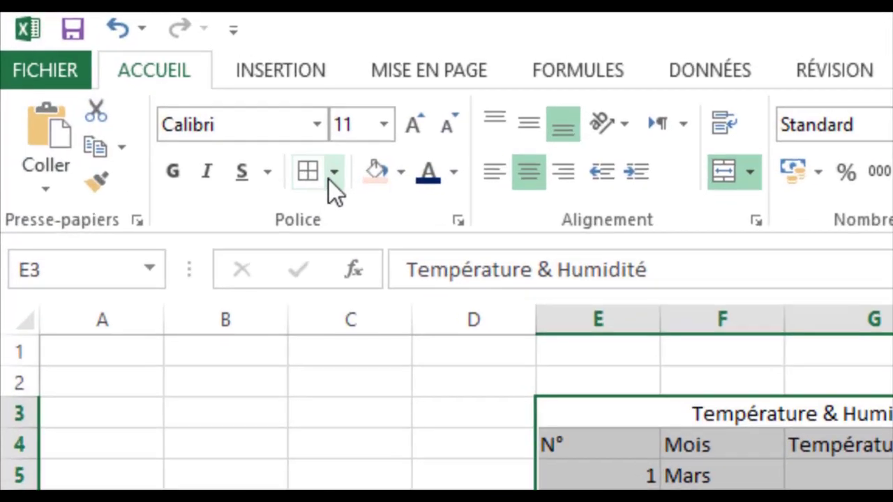
left_click(332, 178)
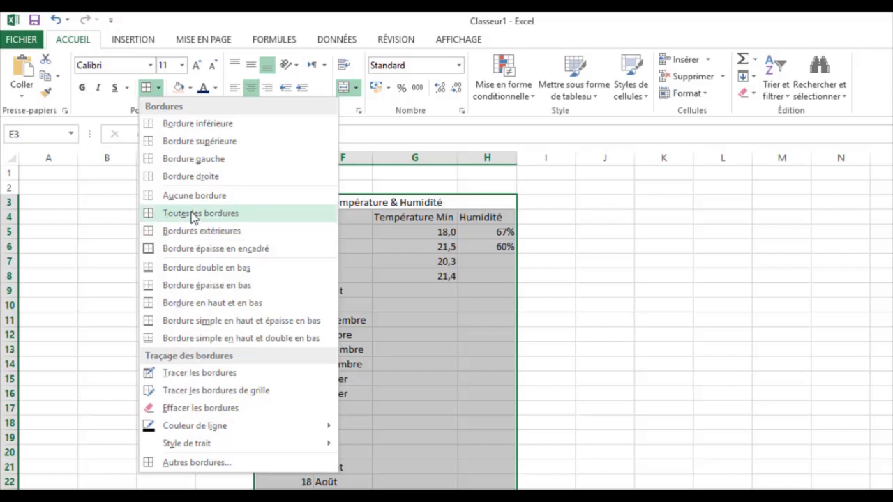
left_click(194, 217)
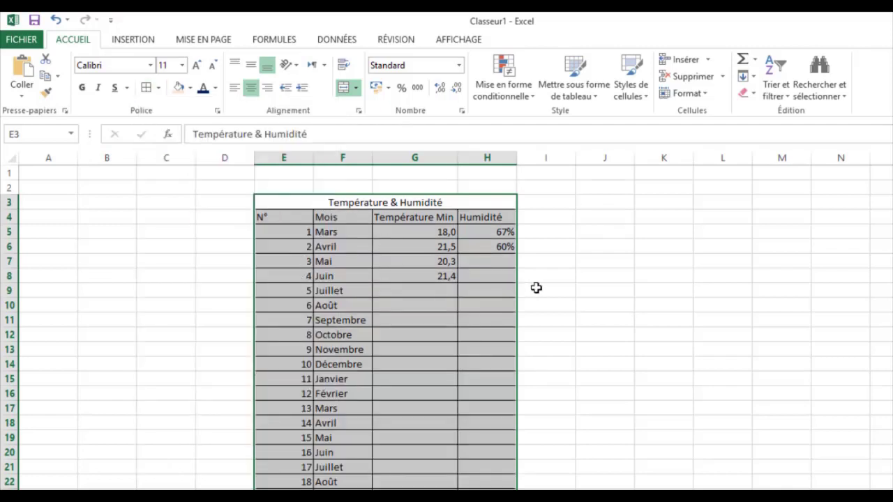
left_click(554, 261)
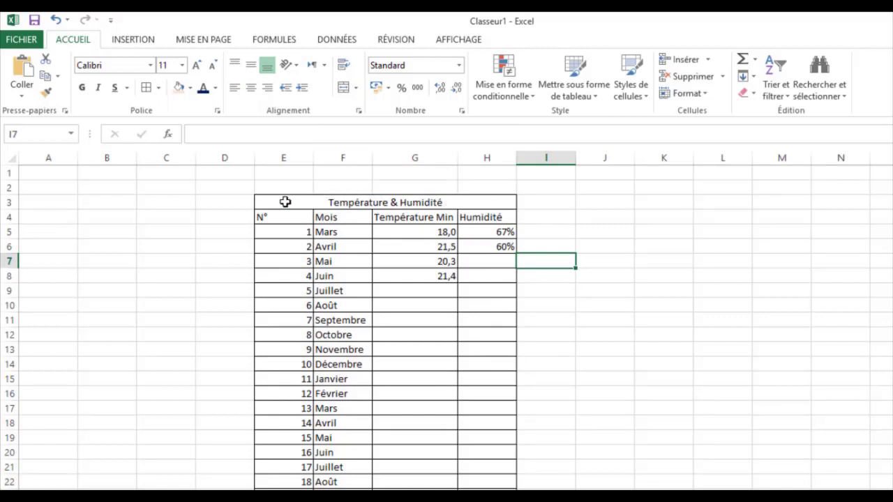
Step: Enlarge the title font, fill it light blue and colour its text dark blue
left_click(389, 203)
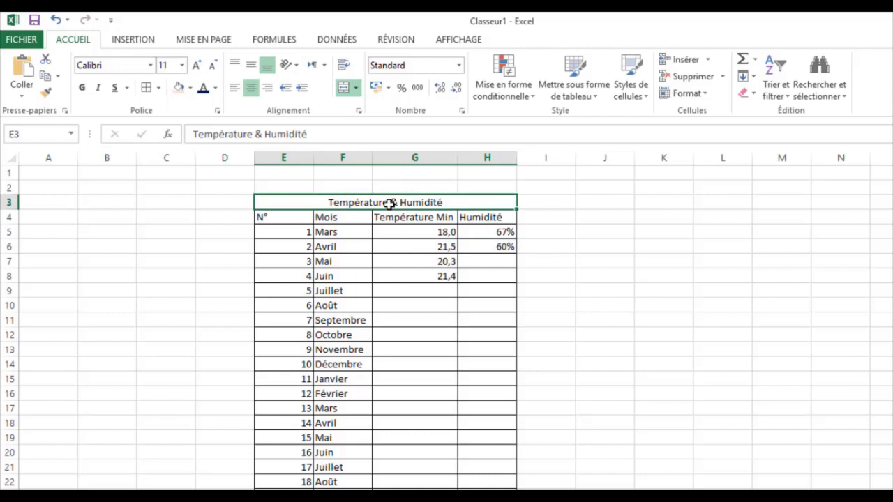
left_click(197, 66)
left_click(197, 67)
left_click(197, 66)
left_click(197, 66)
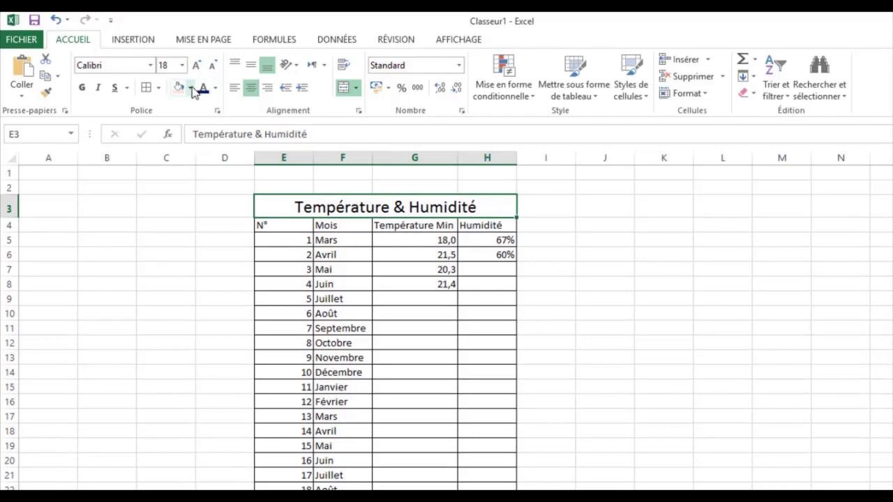
left_click(190, 88)
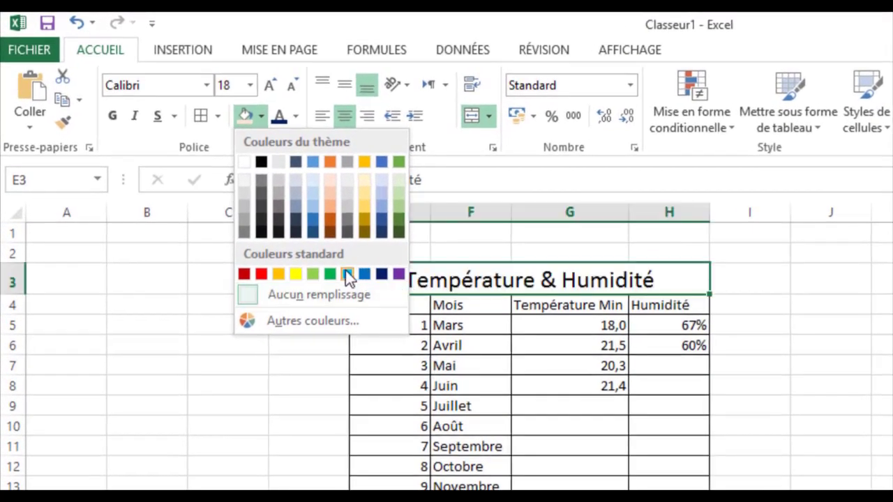
left_click(310, 196)
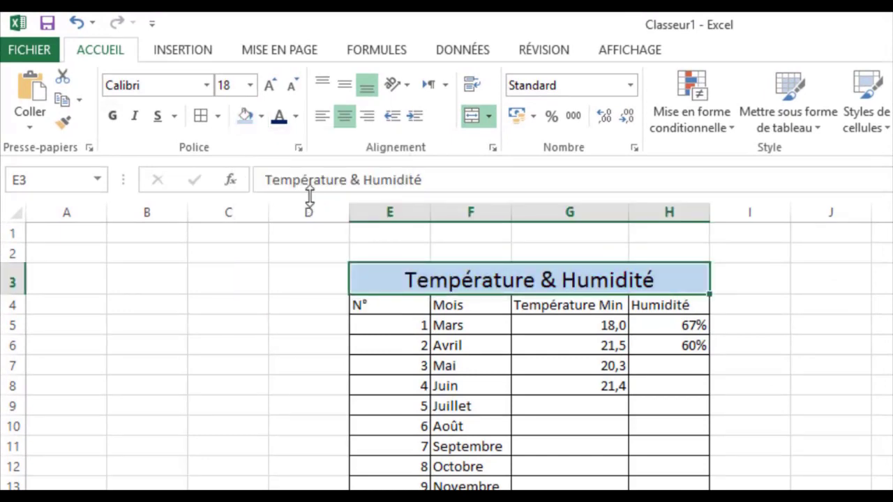
left_click(279, 118)
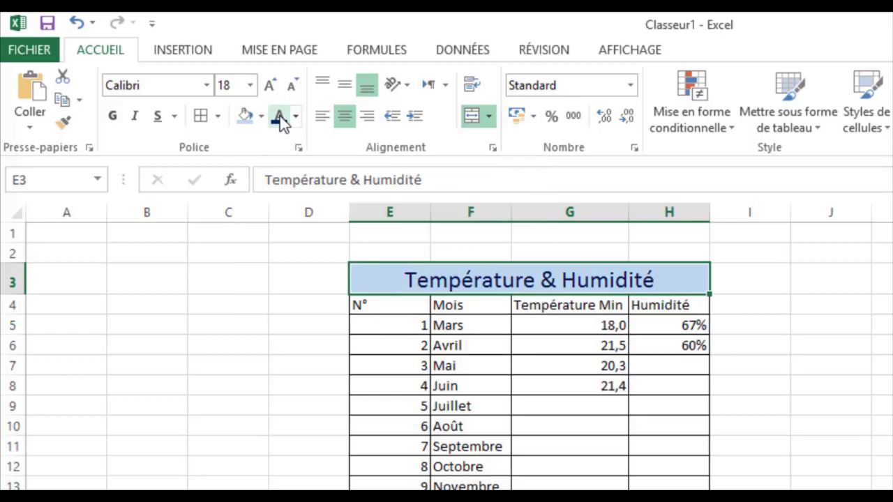
left_click(492, 325)
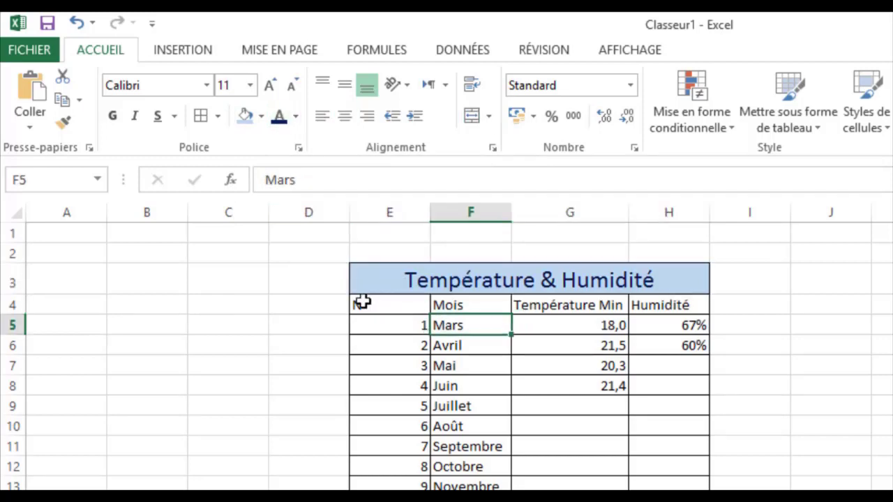
Step: Make the N° to Humidité header row size 12, bold and centred
left_click_drag(362, 302, 670, 307)
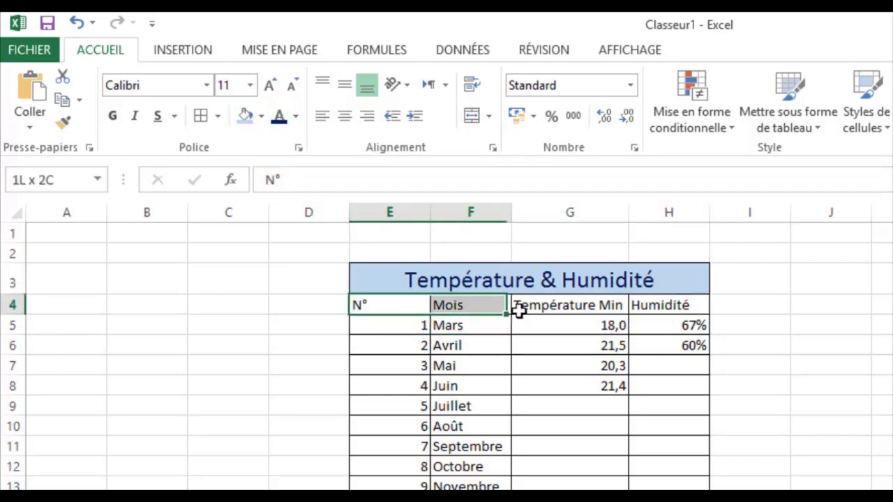
left_click(271, 86)
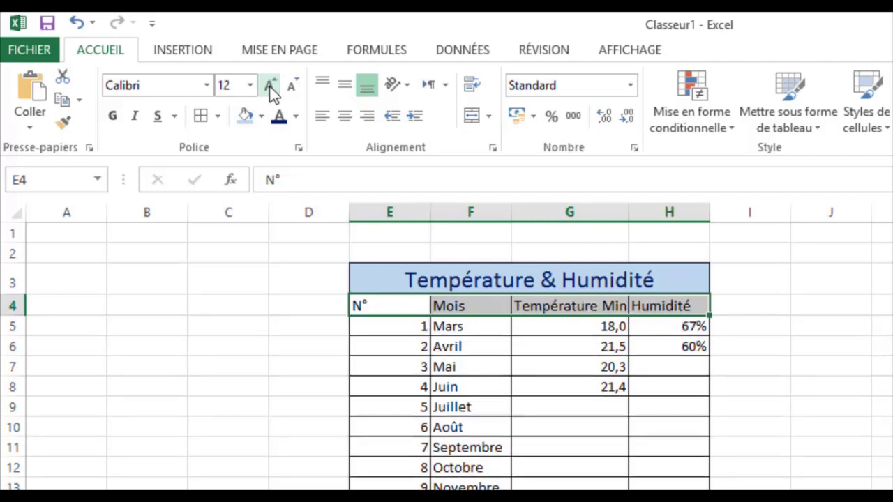
left_click(114, 116)
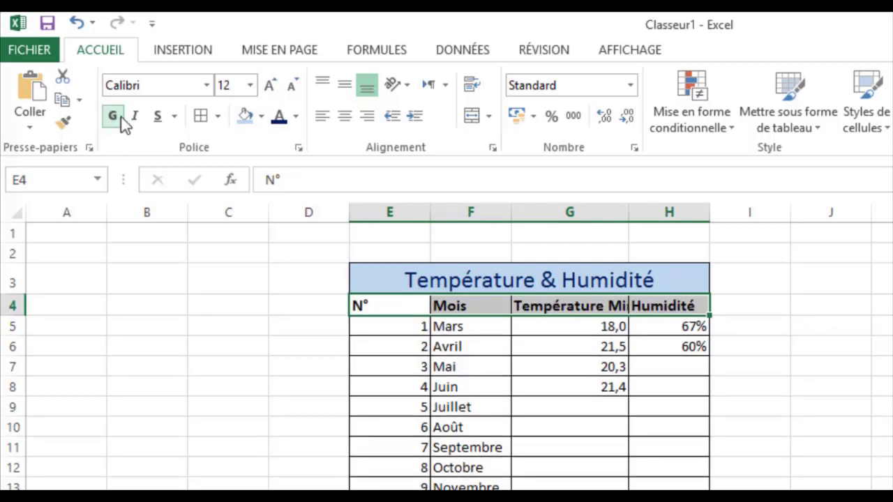
left_click(342, 116)
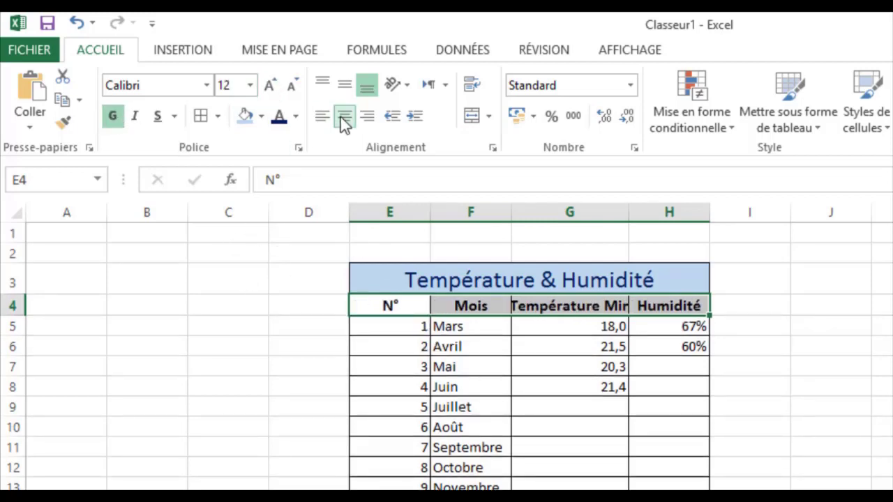
left_click(564, 380)
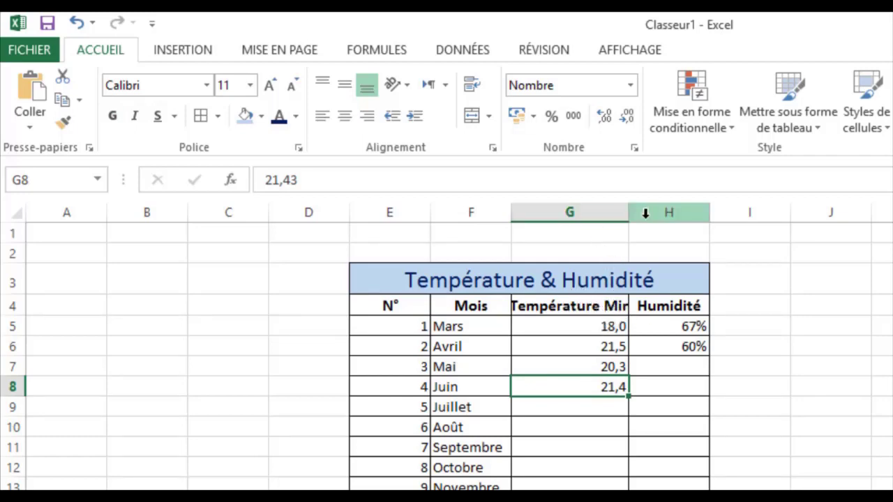
Step: AutoFit column G to the full 'Température Min' heading
left_click(584, 305)
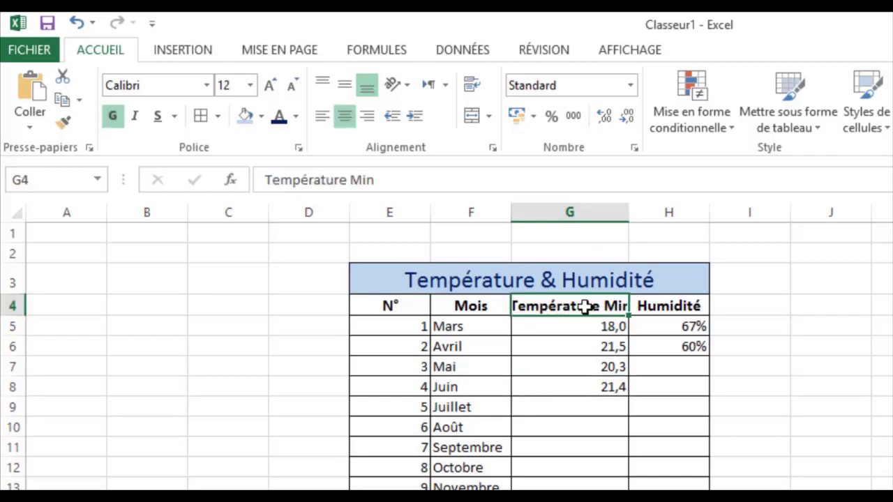
double_click(630, 217)
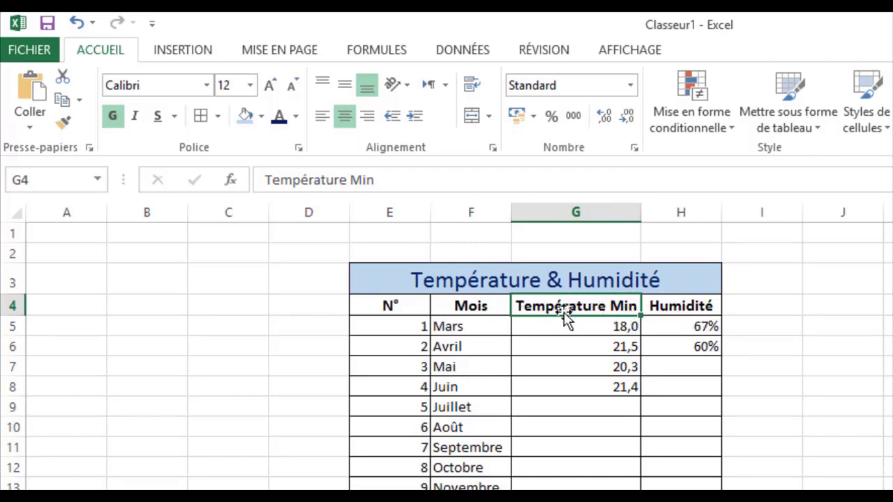
left_click(600, 368)
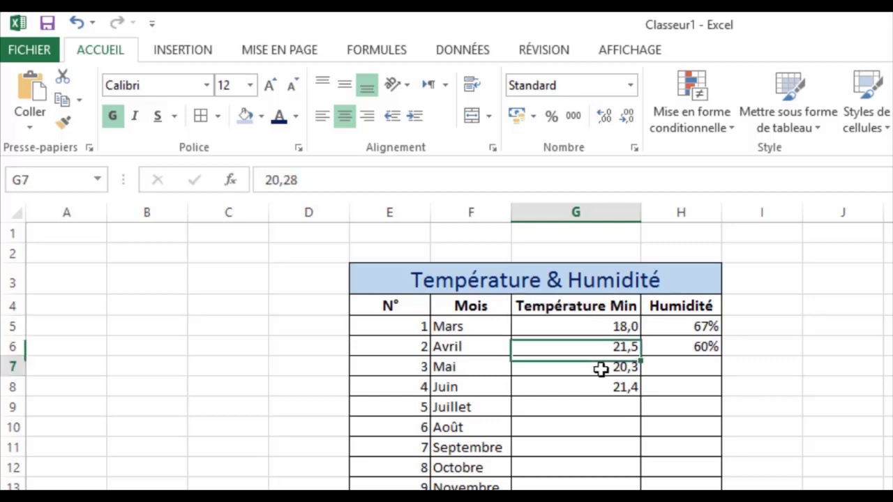
Step: Set the monthly data rows from E5 down to size-12 text and centre them
mouse_move(392, 328)
left_mouse_down()
mouse_move(628, 392)
mouse_move(683, 488)
left_mouse_up()
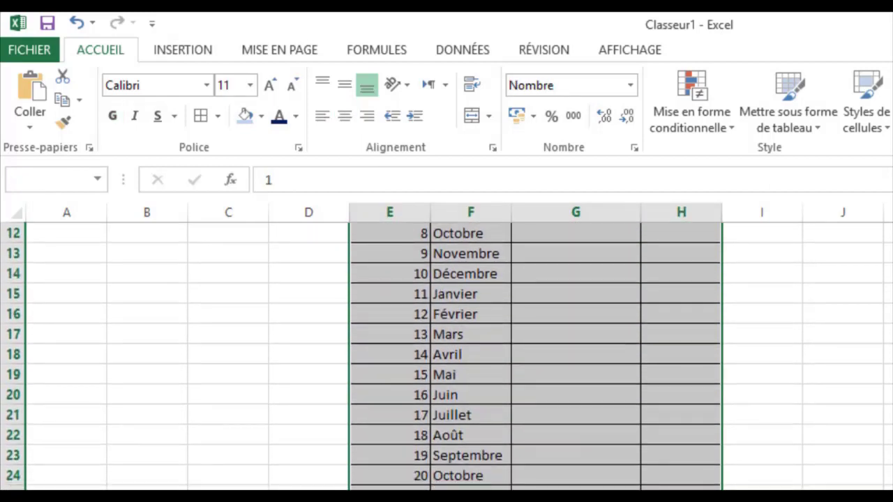
left_click(267, 86)
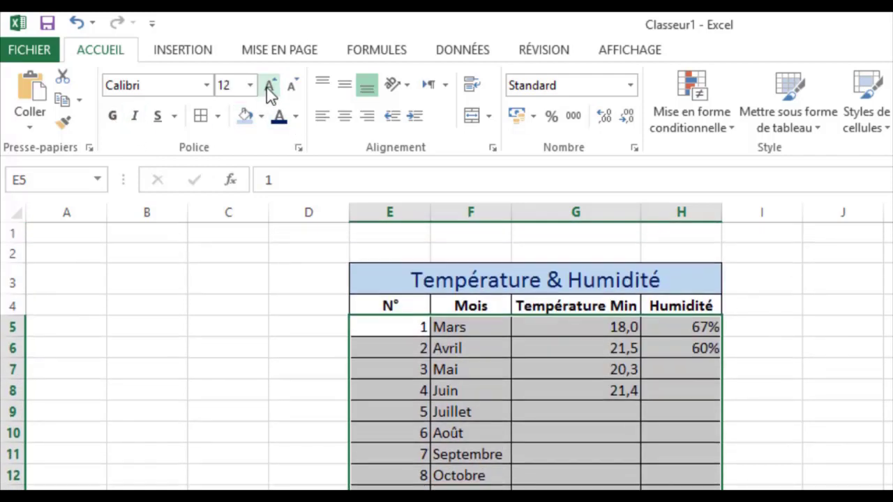
left_click(344, 116)
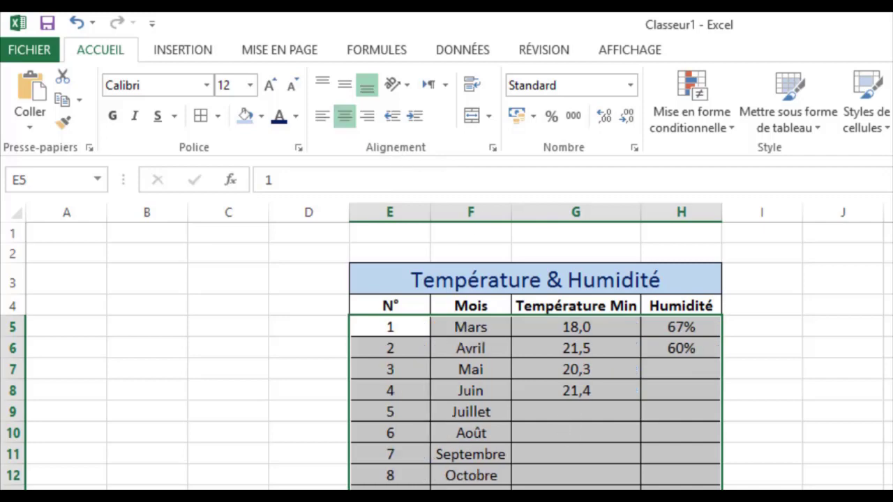
Step: Deselect the data range and select the first data row, Mars
left_click(576, 486)
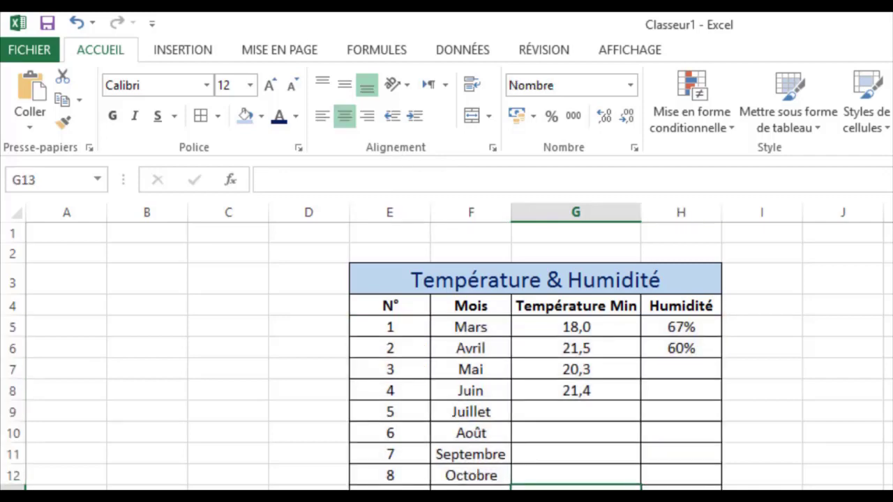
key("Down")
key("Down")
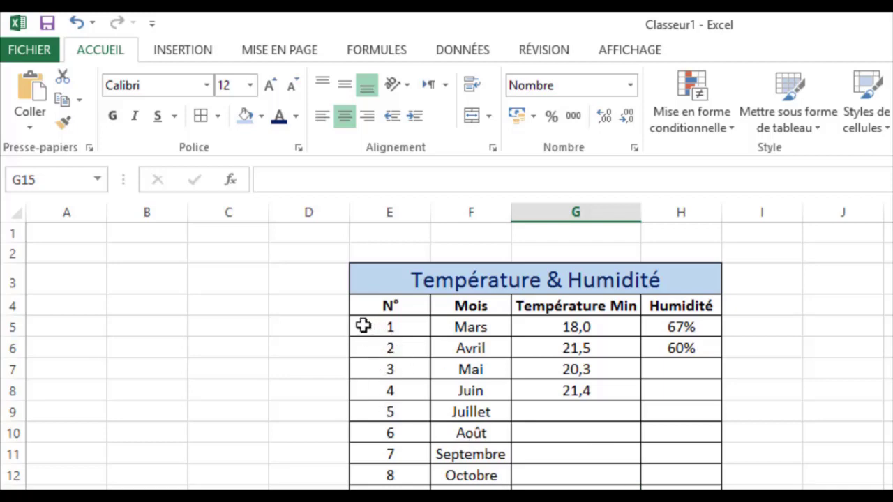
left_click_drag(376, 327, 682, 328)
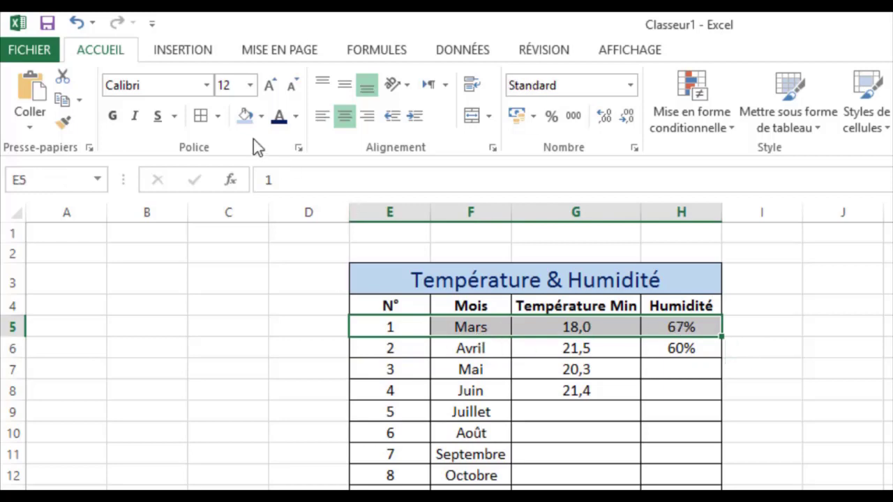
Step: Fill the Mars row with light orange, cancelling an accidental move of Juillet onto Juin
left_click(260, 118)
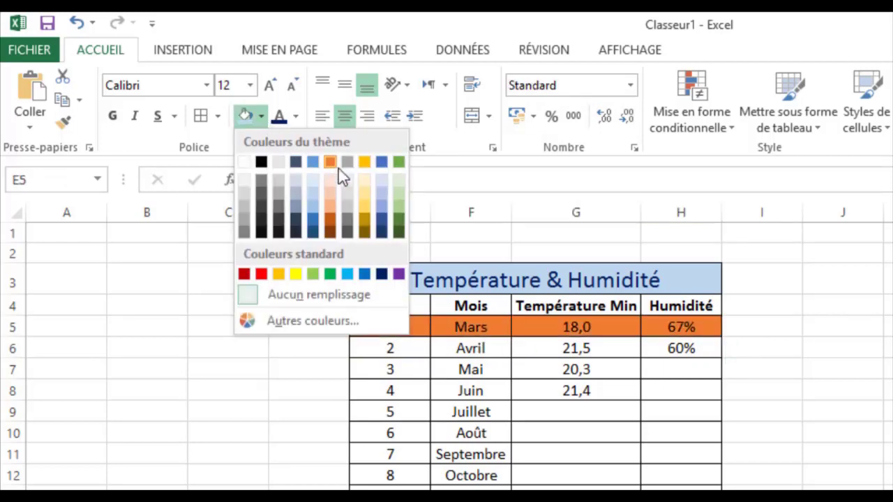
left_click(361, 179)
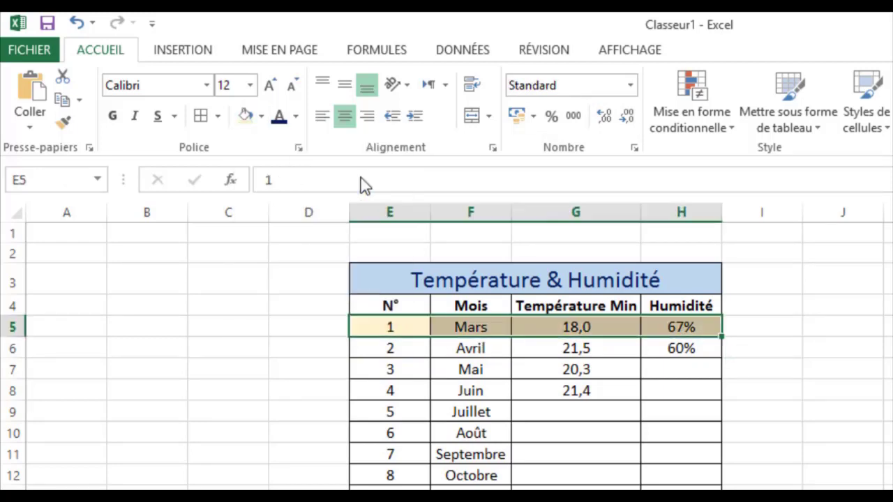
left_click(491, 411)
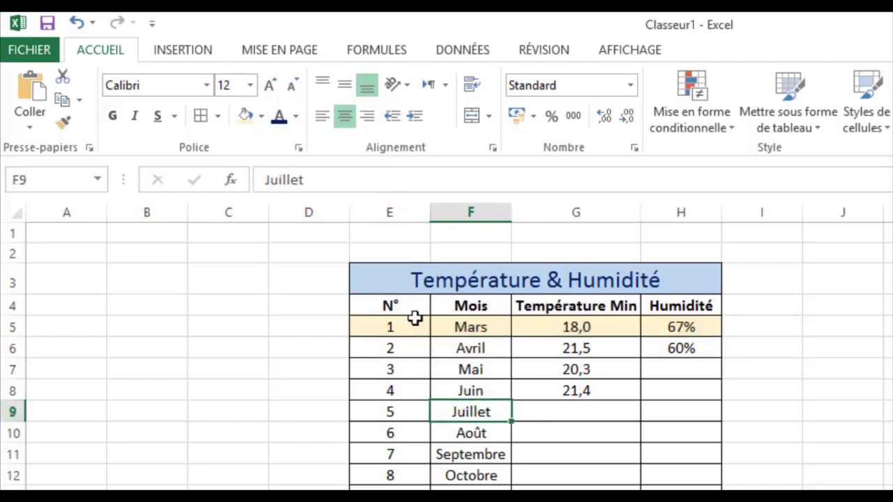
left_click_drag(461, 366, 484, 390)
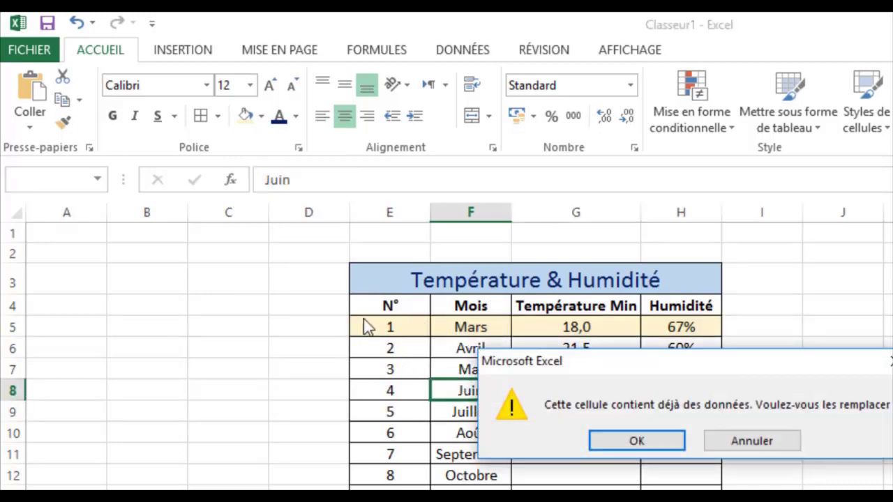
left_click(751, 447)
left_click(517, 392)
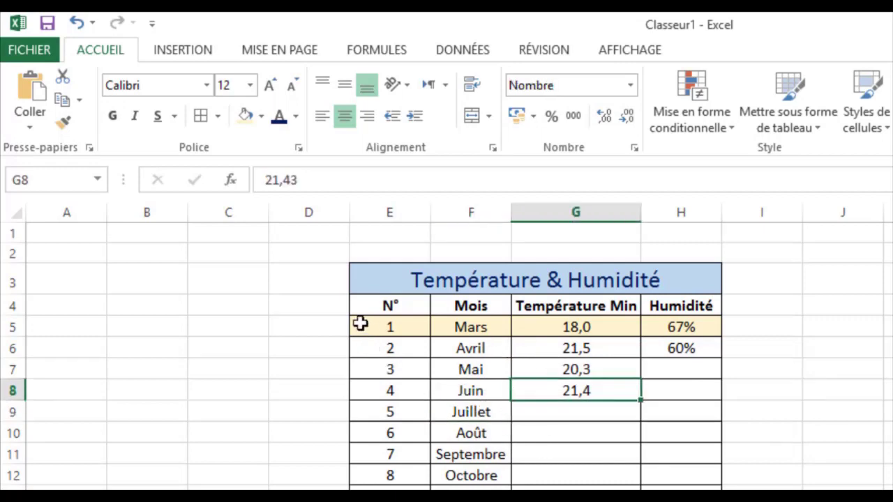
Step: Copy the Mars/Avril banding with Format Painter down to the last row, Février
left_click_drag(361, 324, 691, 344)
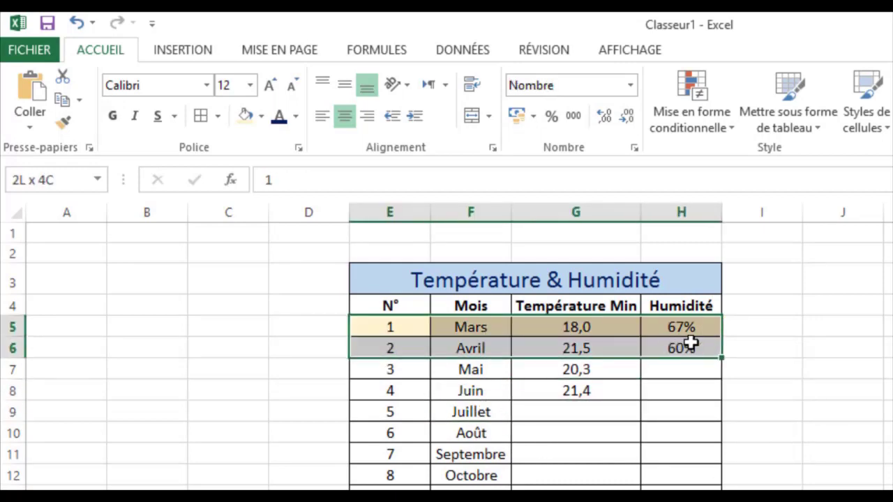
left_click_drag(691, 343, 691, 343)
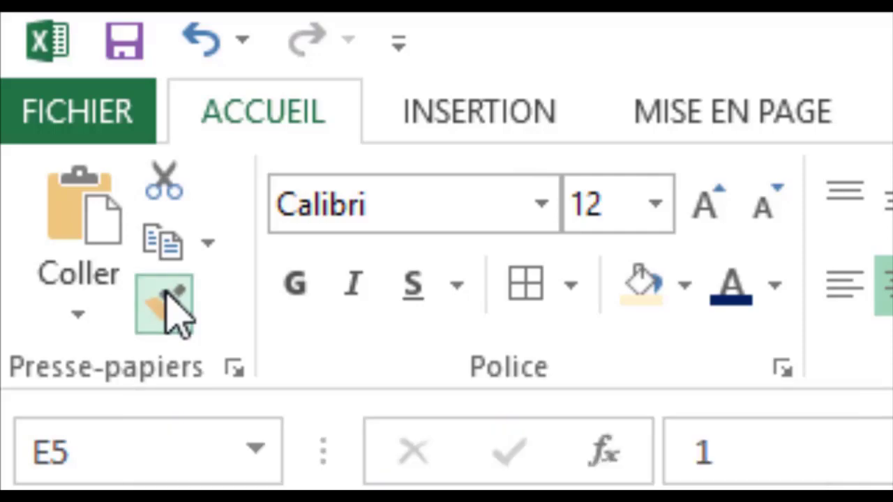
left_click(171, 307)
left_click_drag(252, 243, 444, 459)
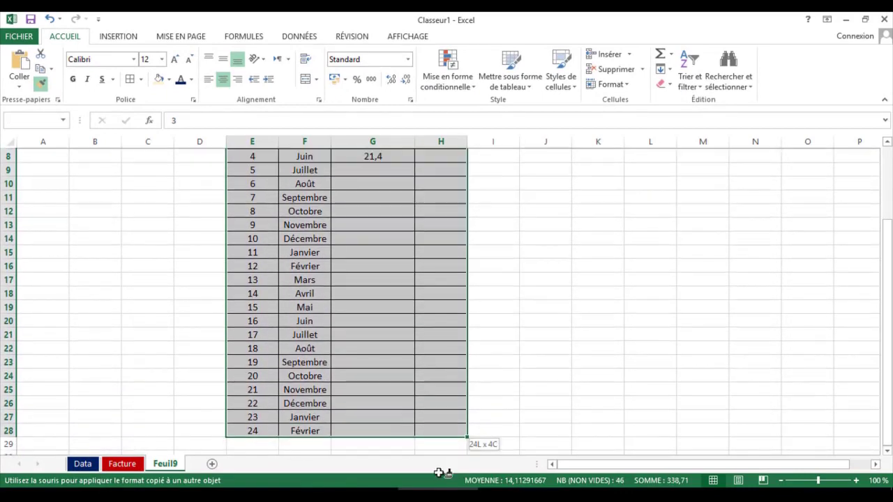
left_click_drag(444, 459, 447, 427)
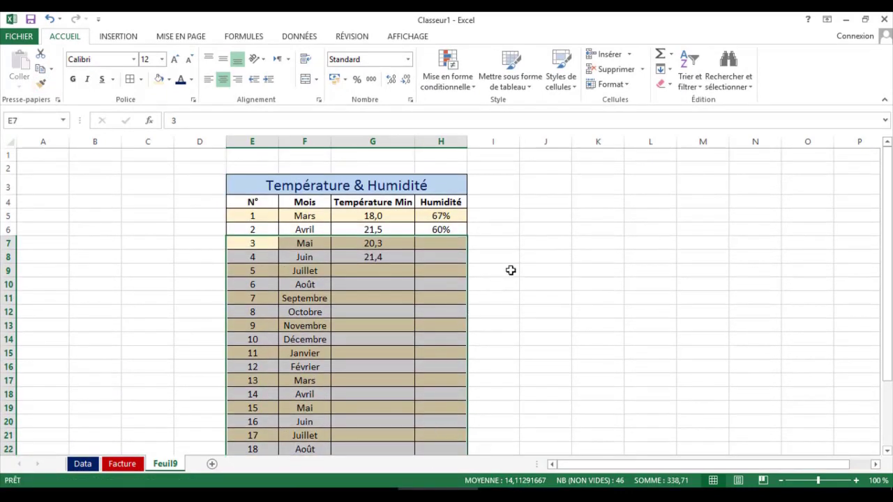
left_click(512, 269)
Step: Check the banded rows, inspecting the Mai and Avril temperature cells
left_click(396, 216)
left_click(397, 229)
left_click(398, 241)
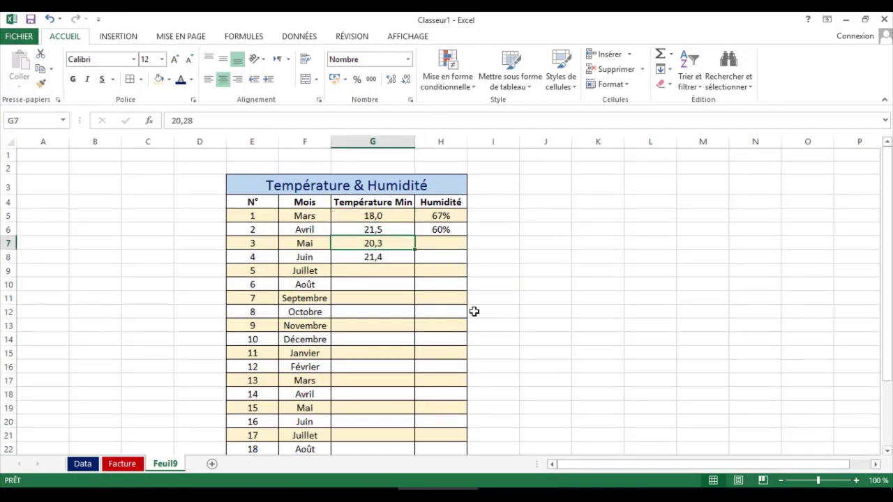
scroll(528, 223, "down", 4)
scroll(528, 223, "up", 4)
left_click(527, 239)
left_click(355, 231)
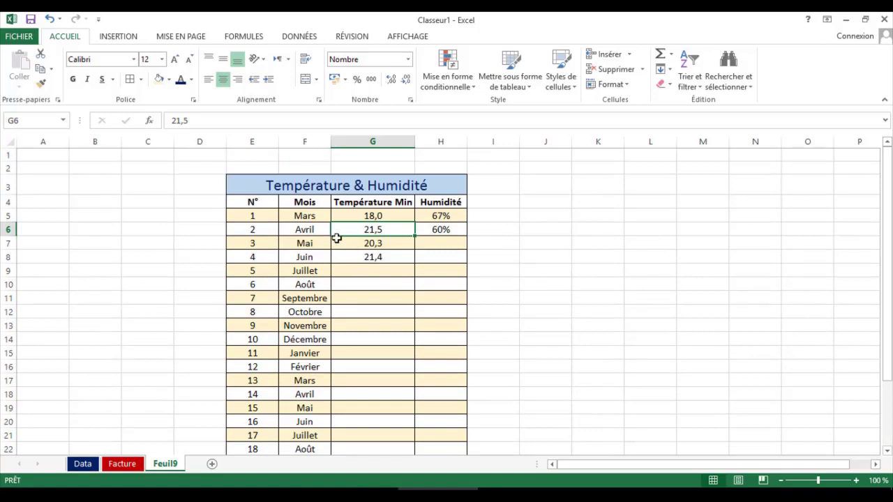